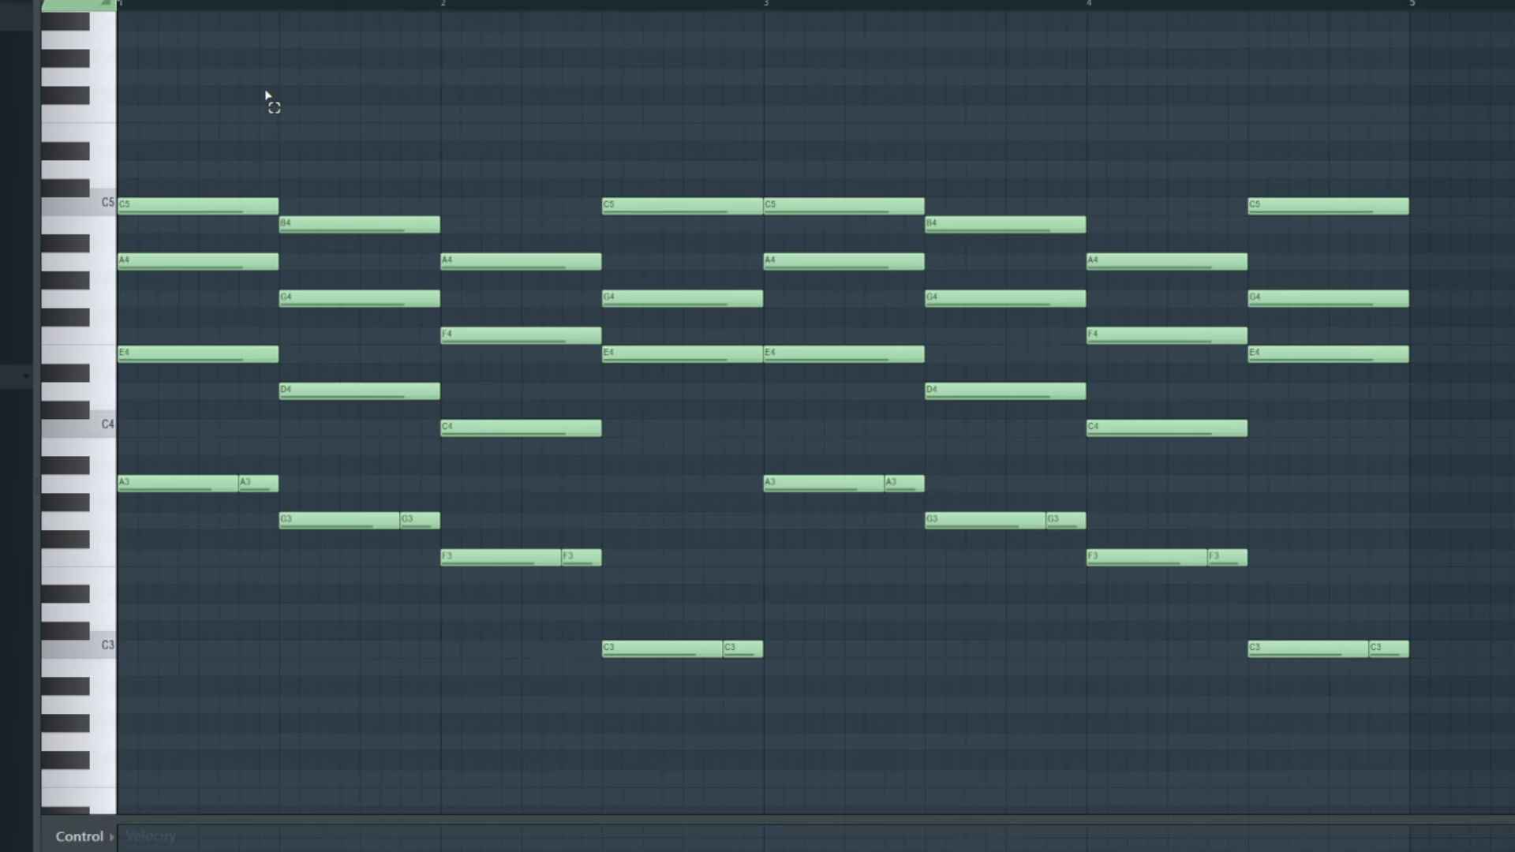
- Examine the four-chord progression in bars 1–2 and its repetition in bars 3–4, highlighting the individual chords and each half
left_click_drag(190, 68, 712, 727)
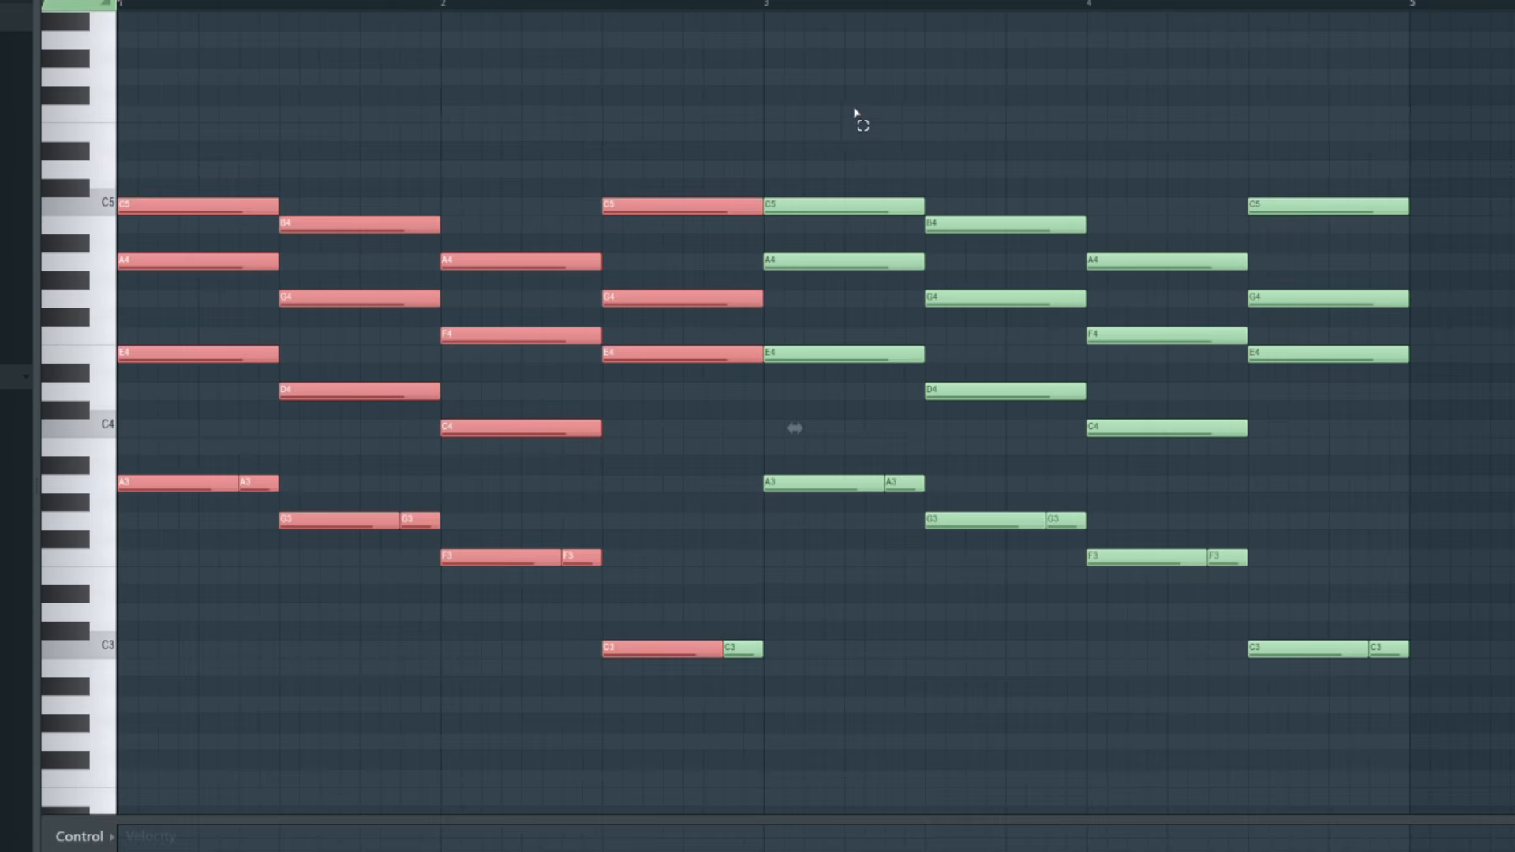
left_click_drag(853, 108, 1448, 671)
left_click(1473, 638)
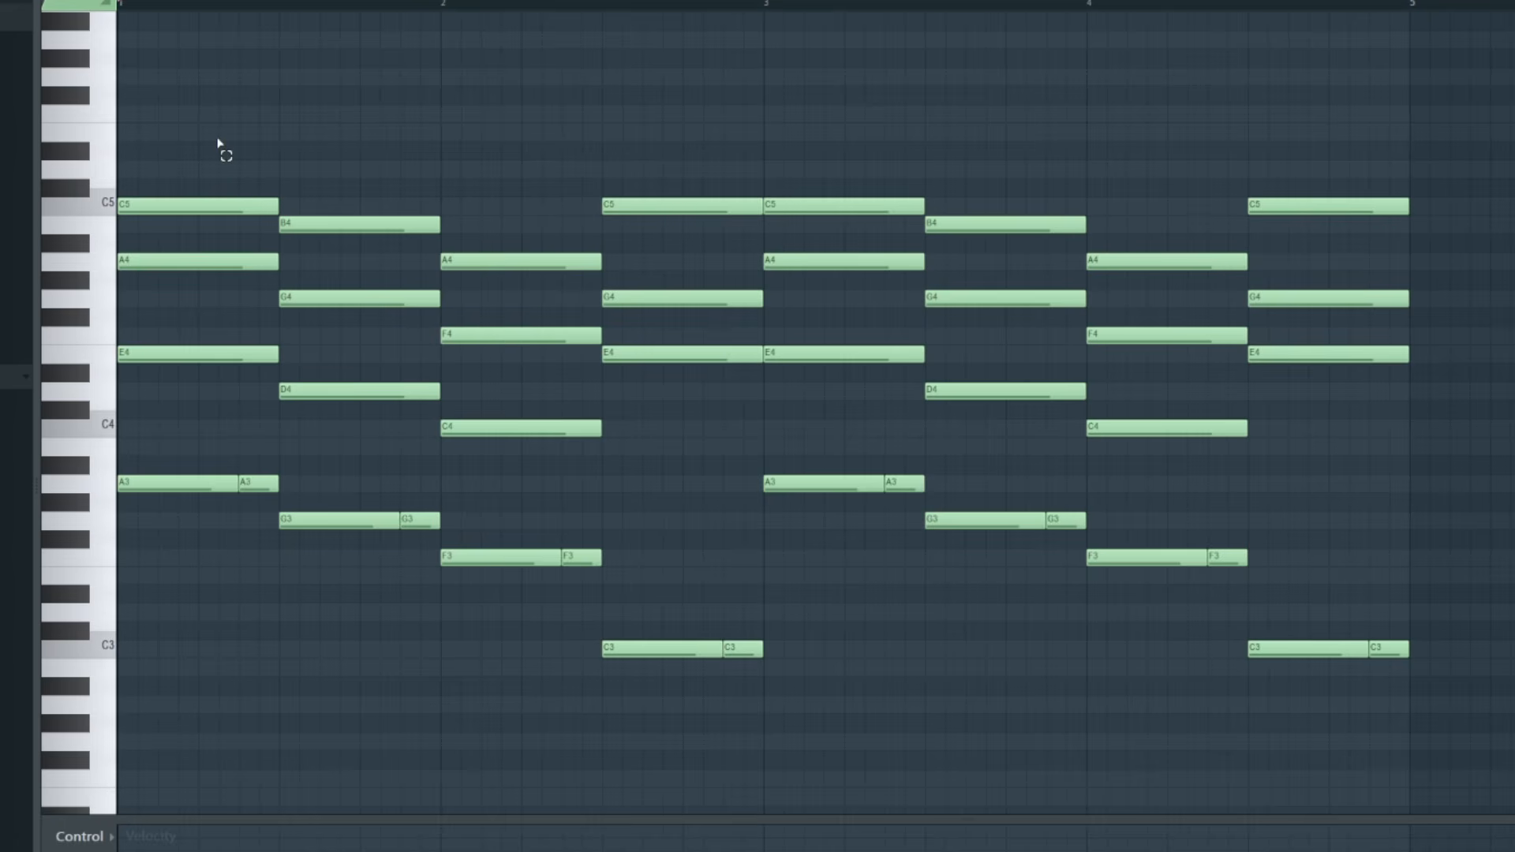
left_click_drag(218, 140, 219, 580)
left_click_drag(351, 154, 363, 560)
left_click_drag(534, 135, 557, 640)
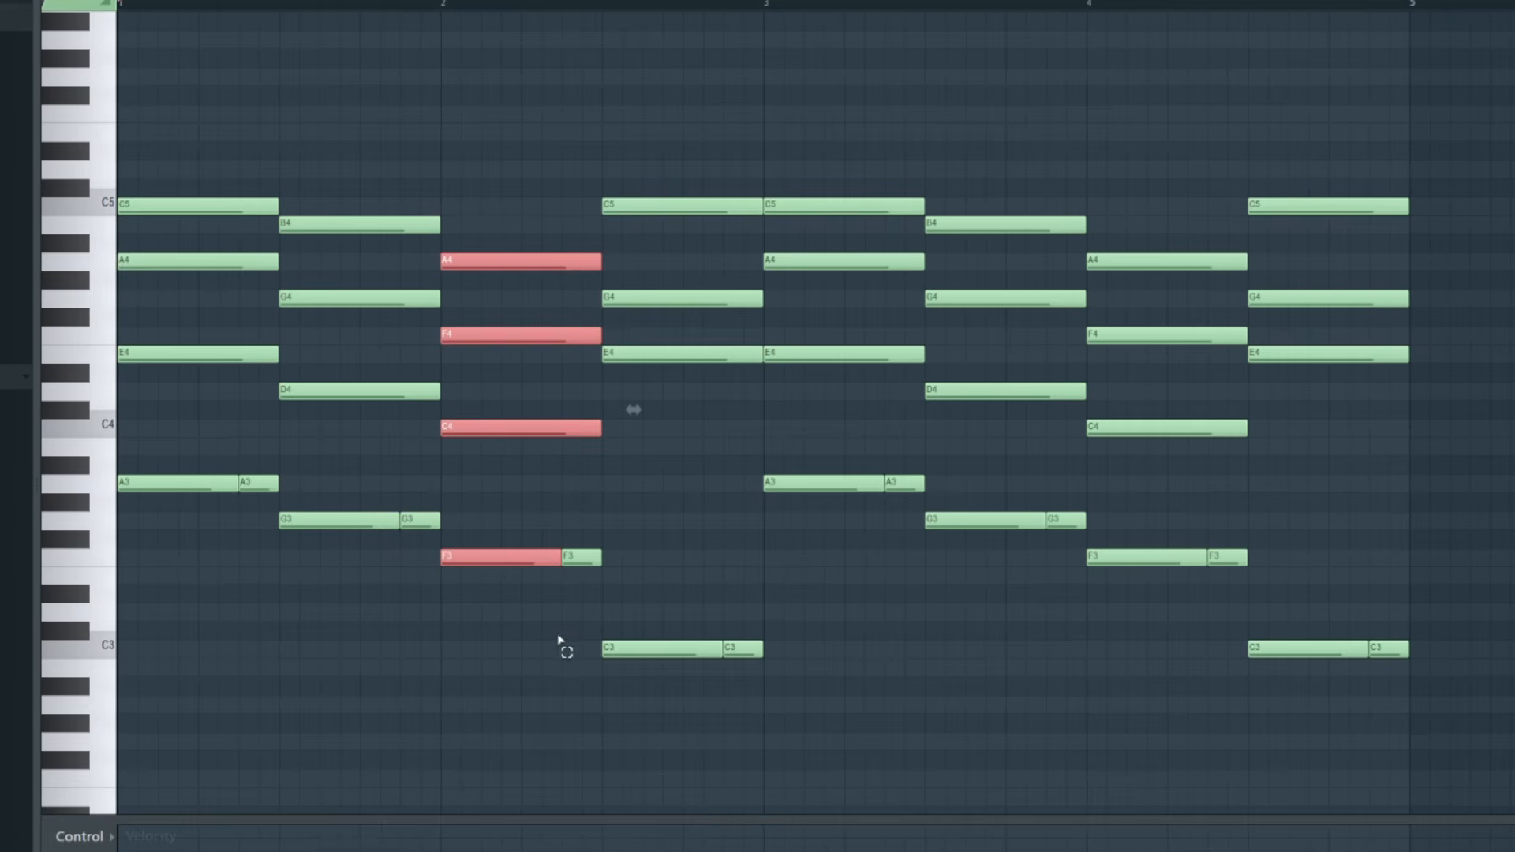
left_click_drag(699, 106, 727, 676)
left_click_drag(159, 86, 744, 639)
left_click_drag(814, 92, 1461, 717)
left_click(900, 628)
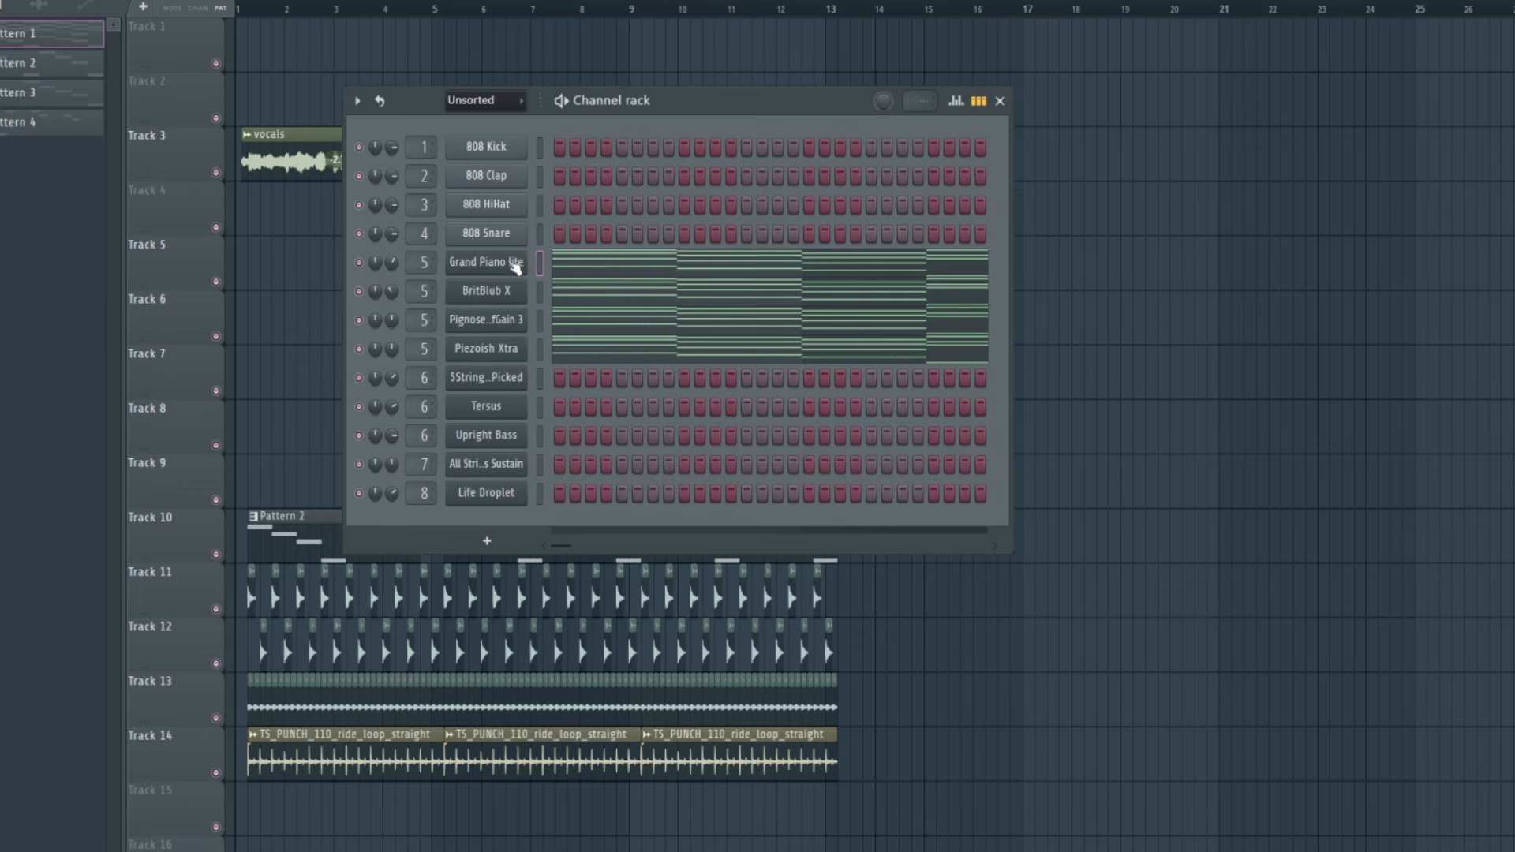
- Unmute the Pignose..fGain 3, BritBlub X and Grand Piano lite channels to layer them with Piezoish Xtra
left_click(513, 263)
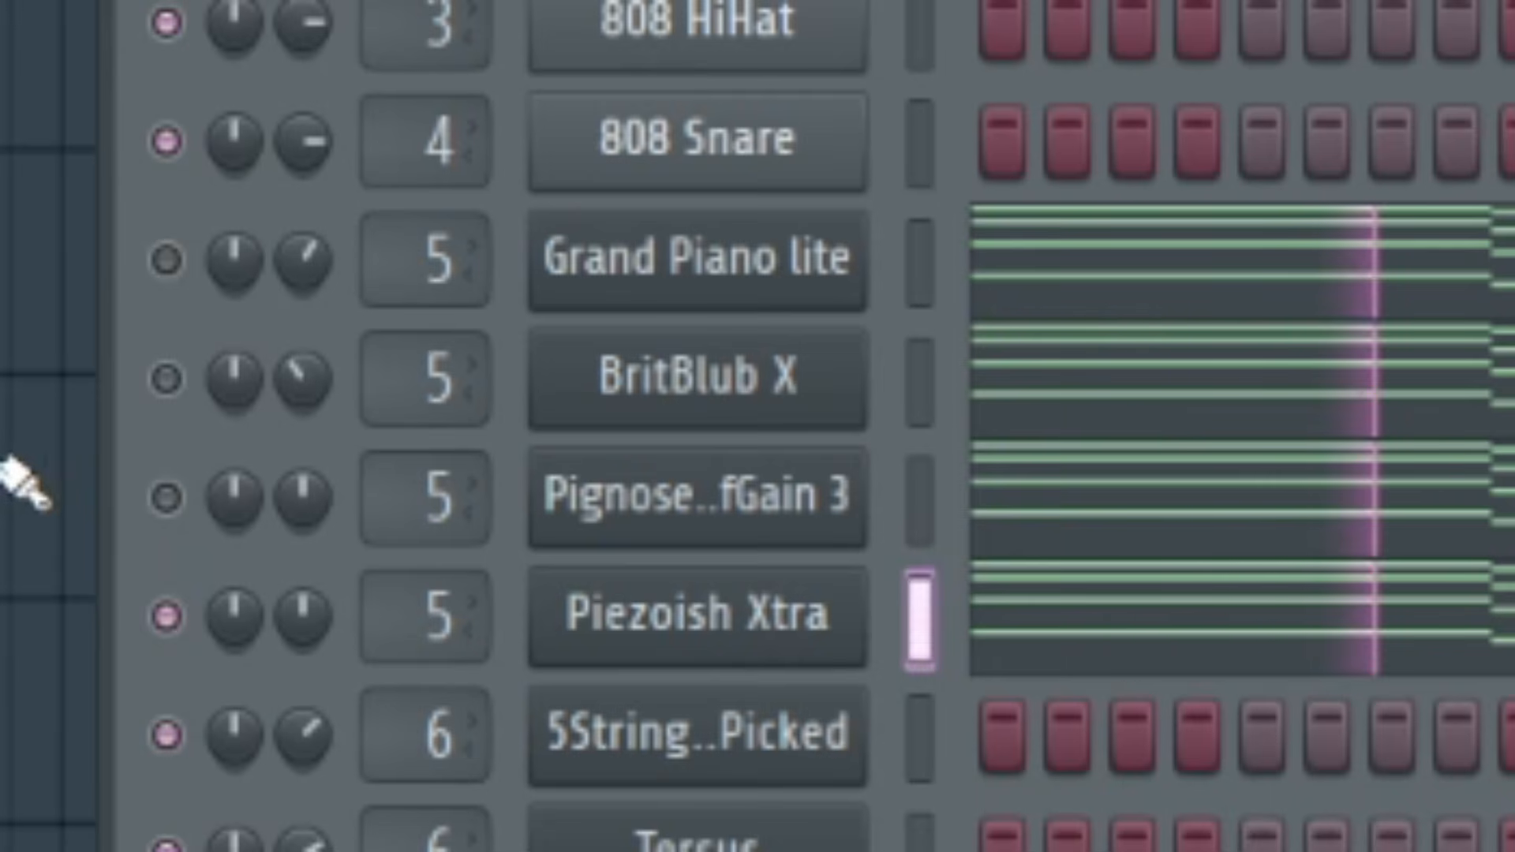
left_click(171, 502)
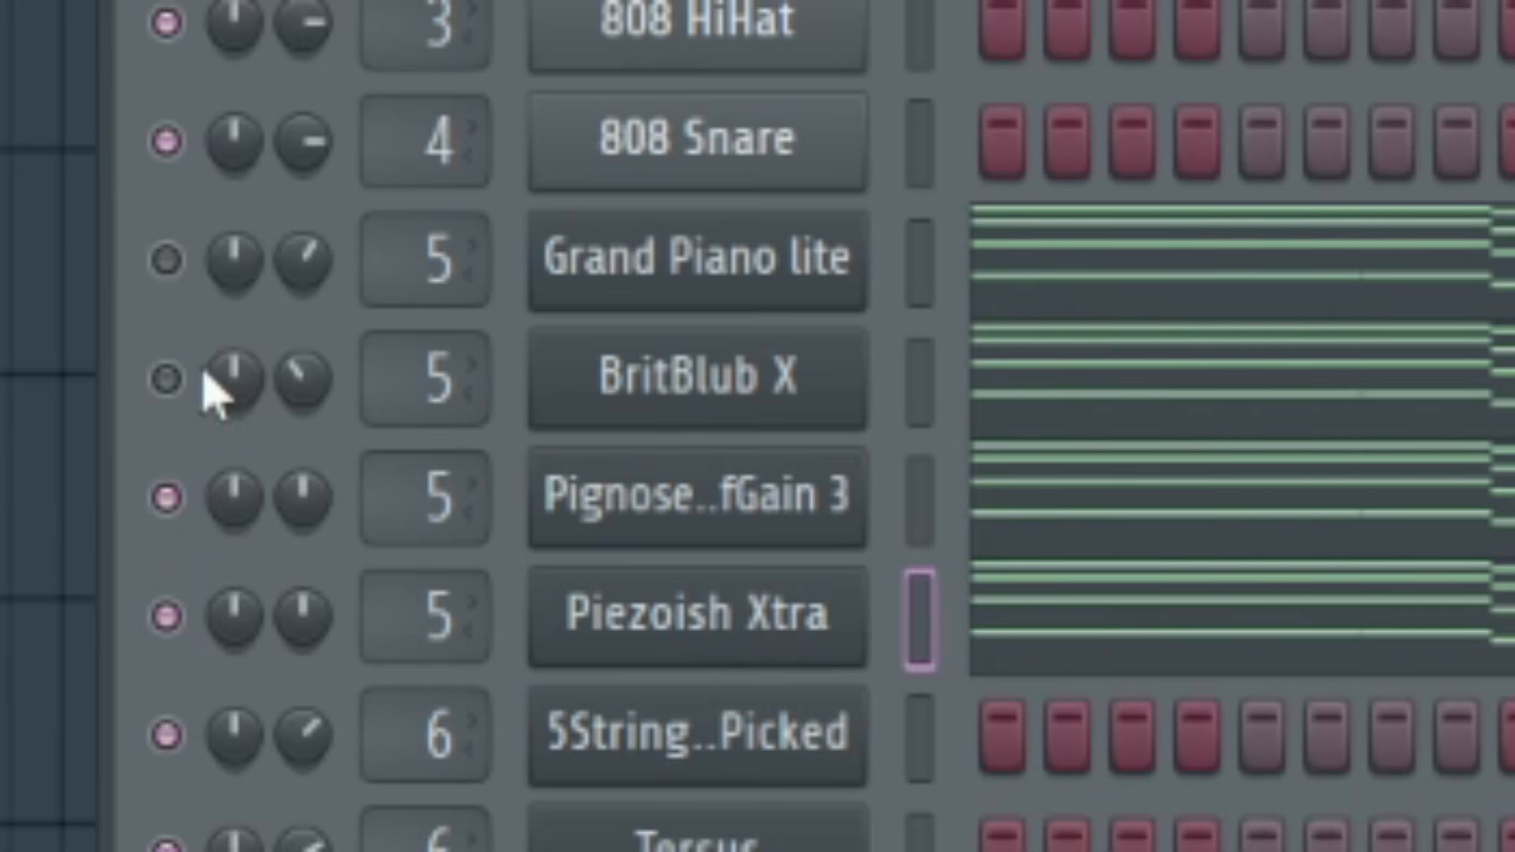
left_click(173, 382)
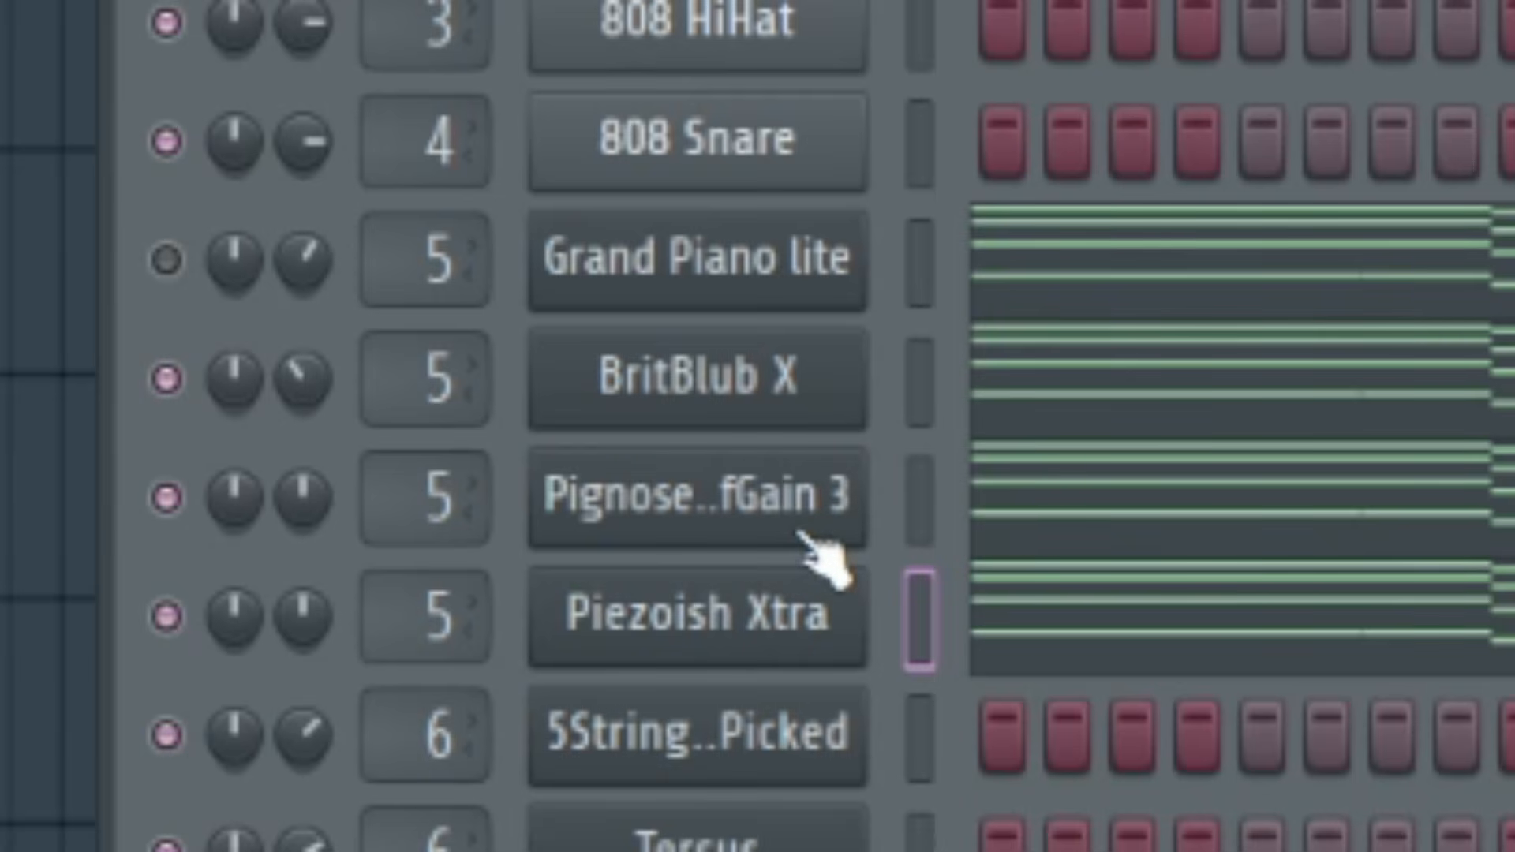
left_click(166, 259)
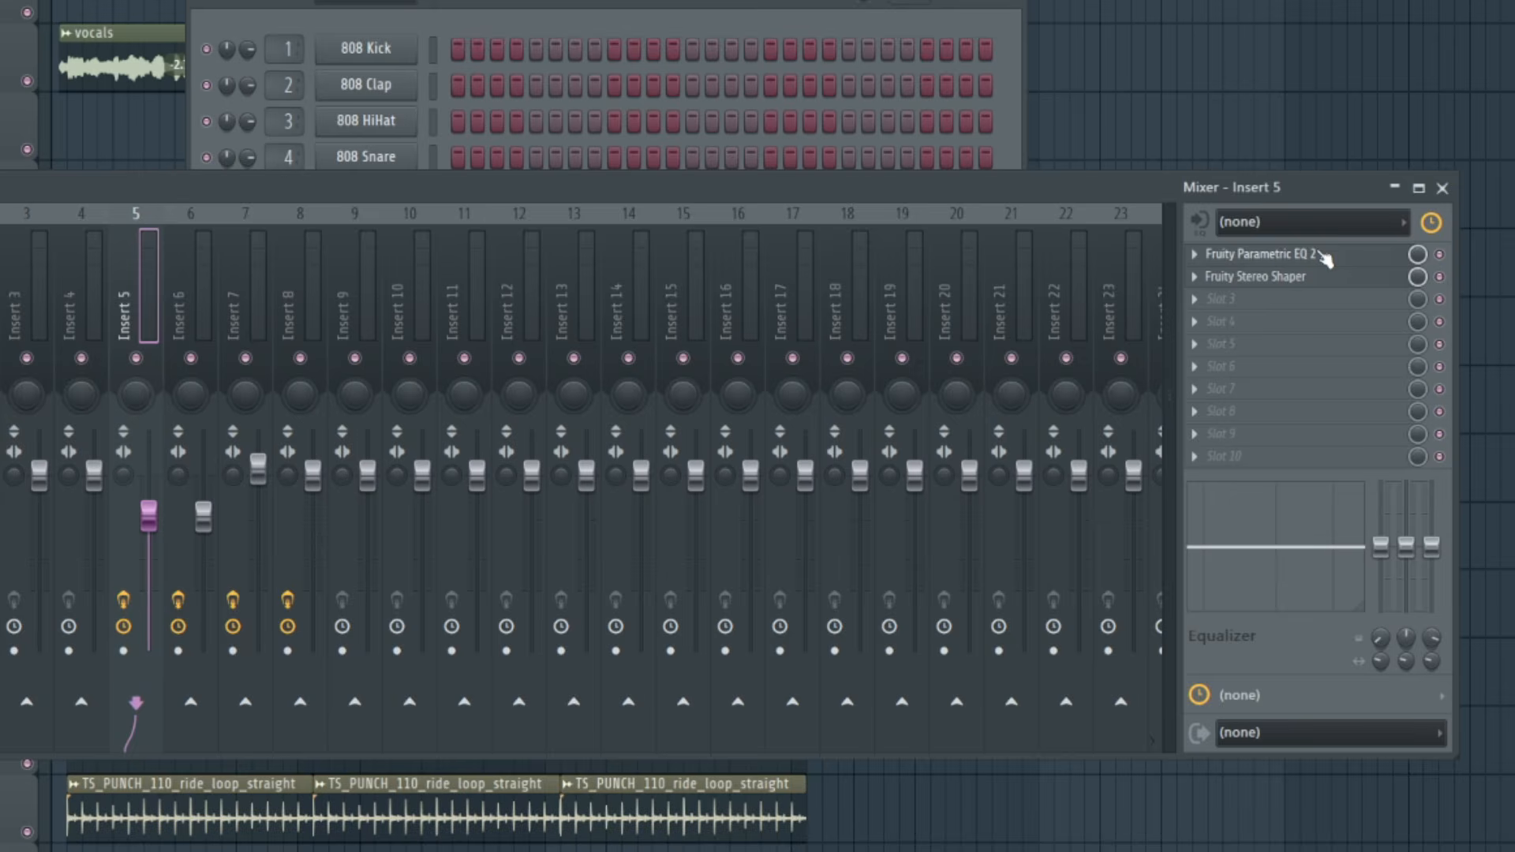
- Open Fruity Parametric EQ 2 on Insert 5 and inspect bands 4 and 6 during playback
left_click(1321, 256)
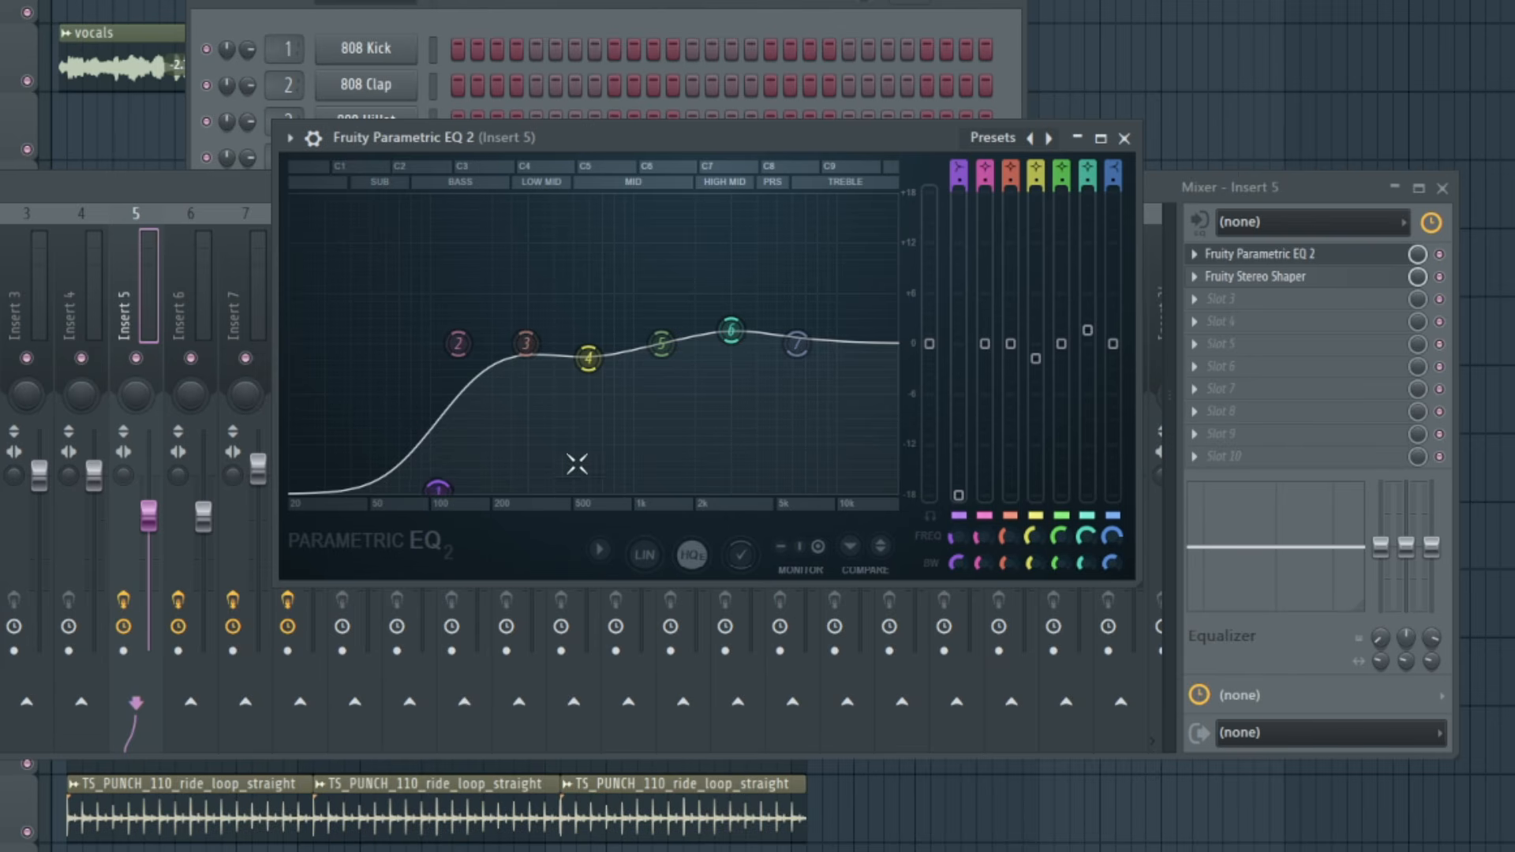
mouse_move(590, 362)
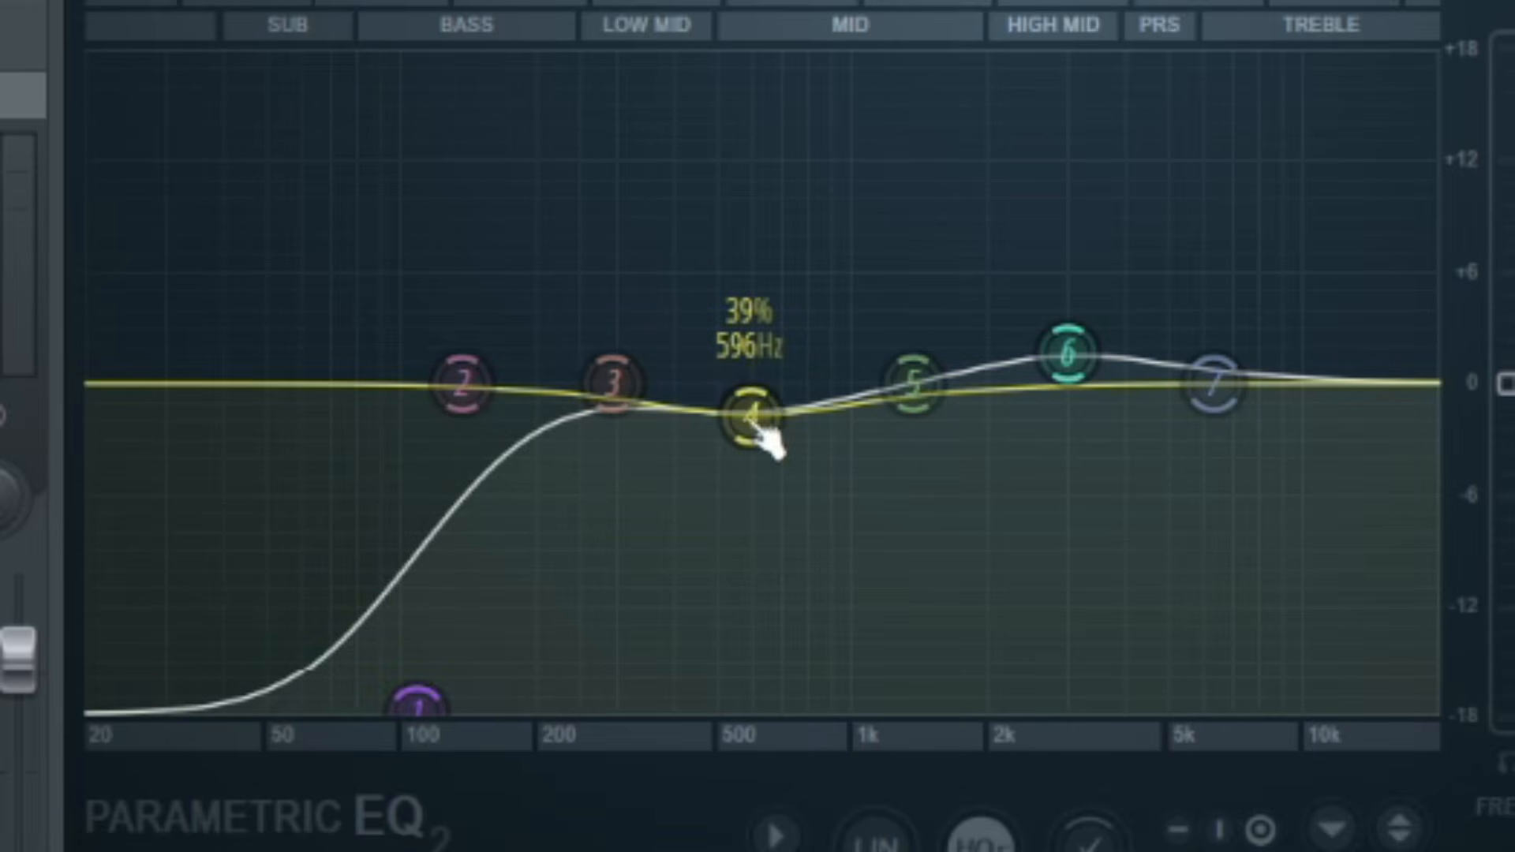
key("space")
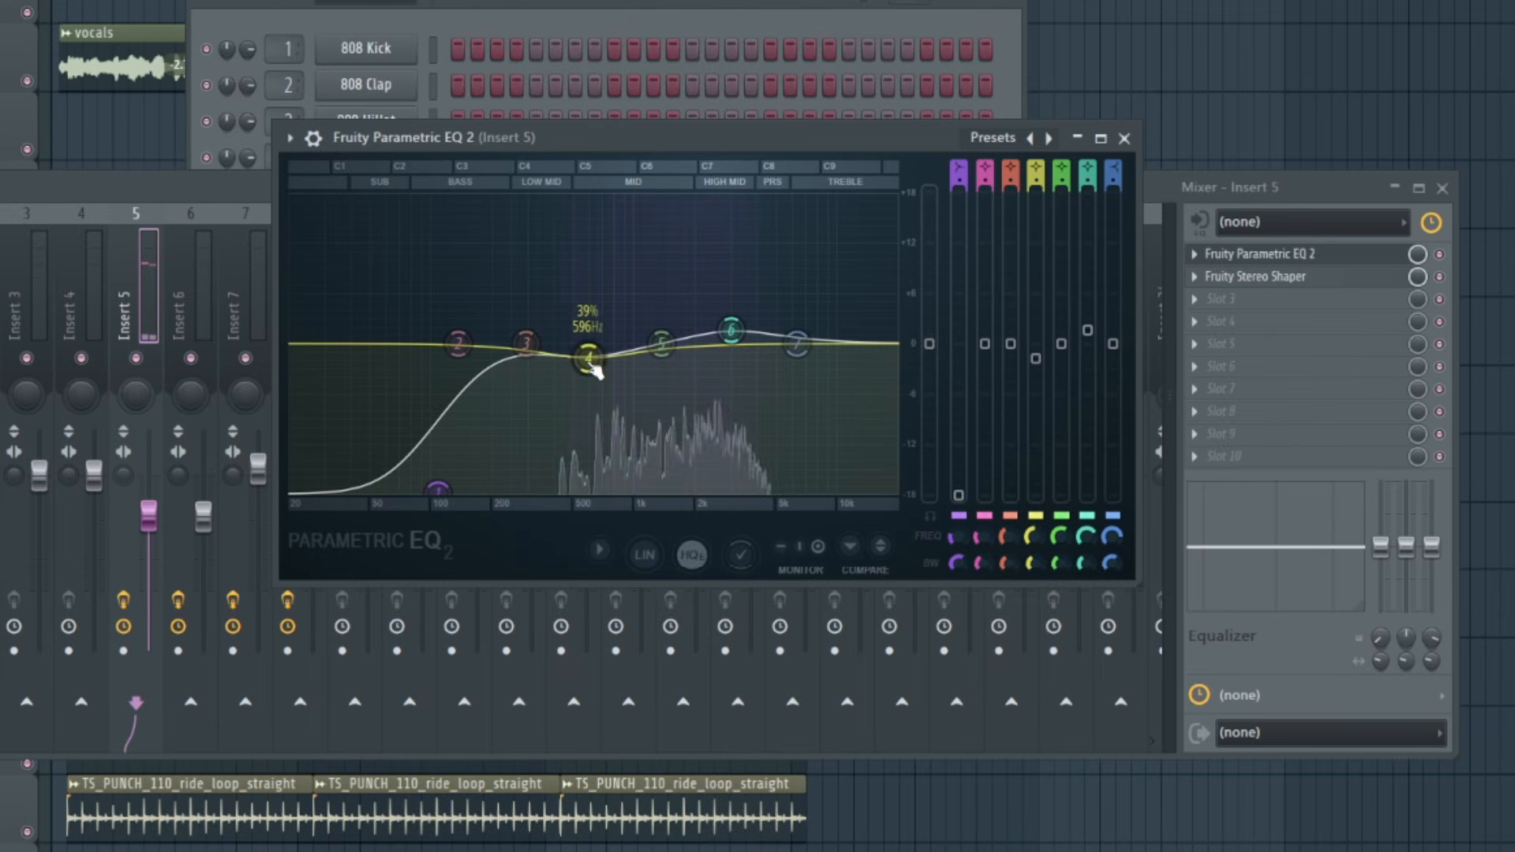
mouse_move(1105, 370)
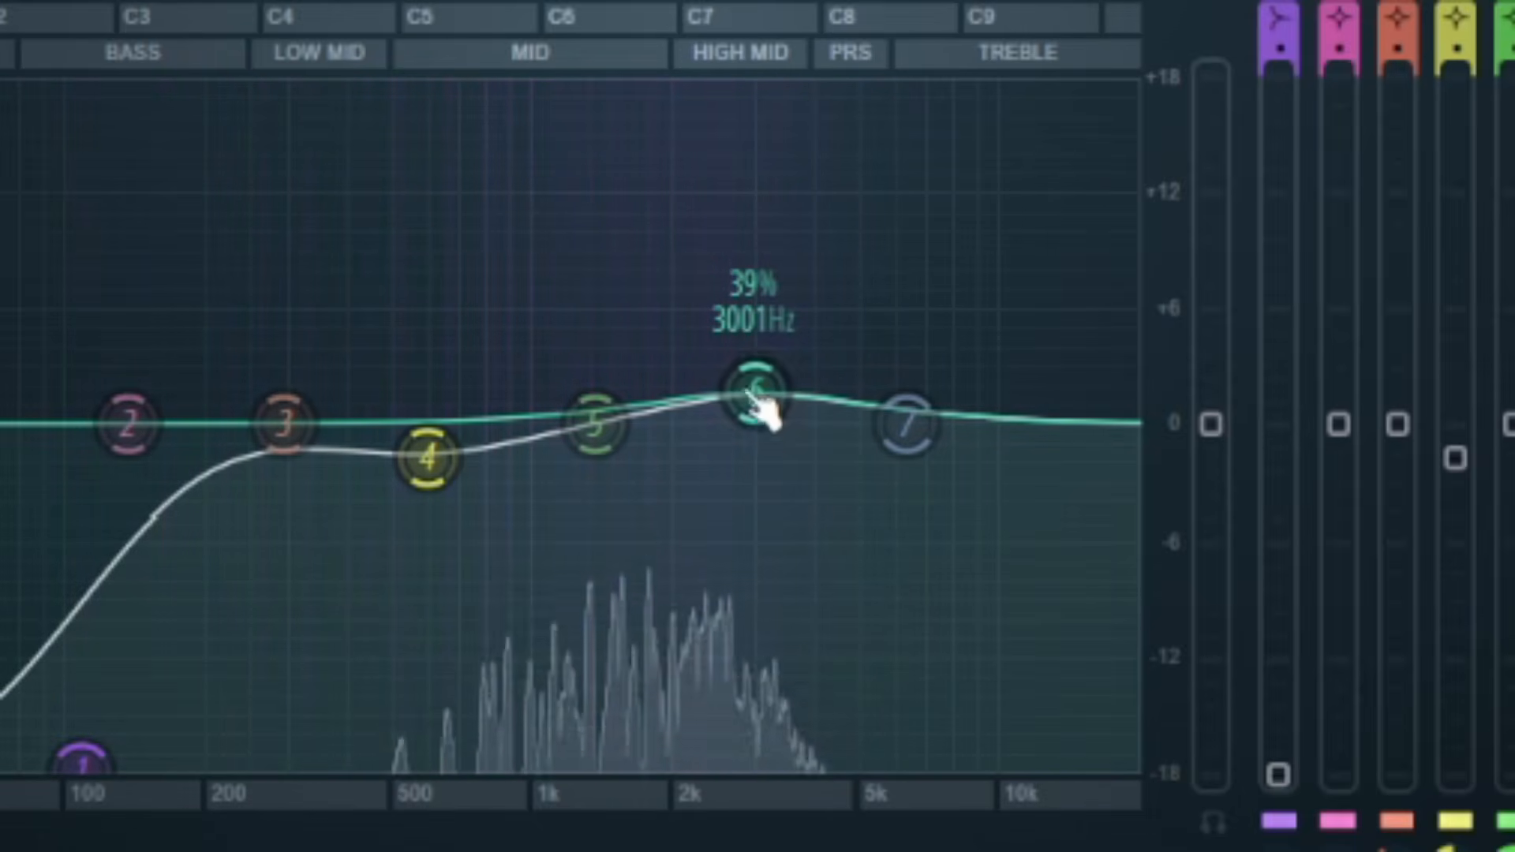
mouse_move(427, 459)
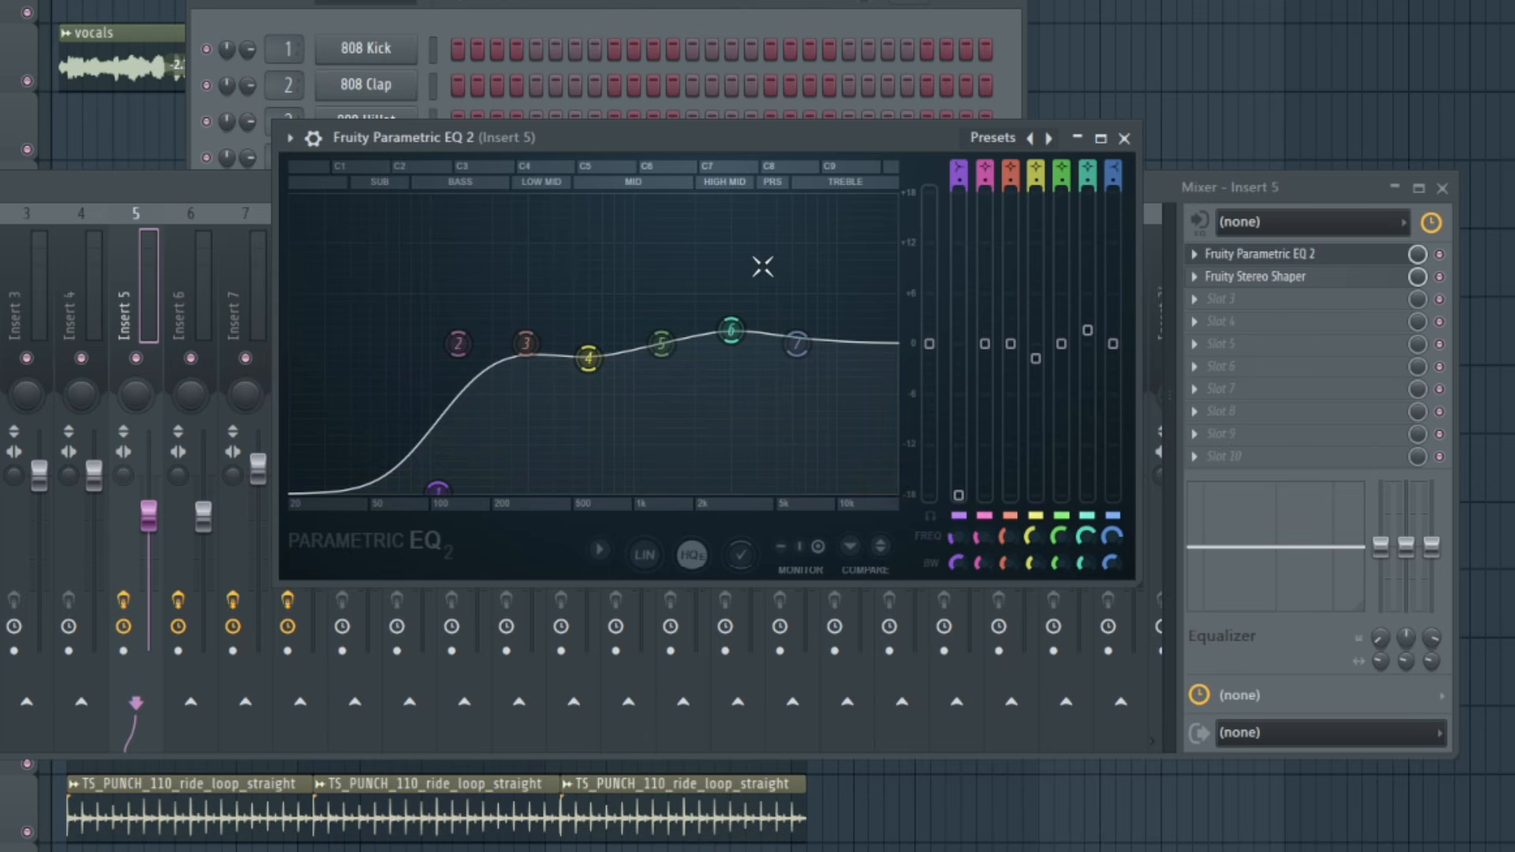
- Review the Fruity Stereo Shaper settings on Insert 5 and compare the sound with the effect switched back on
left_click(1255, 277)
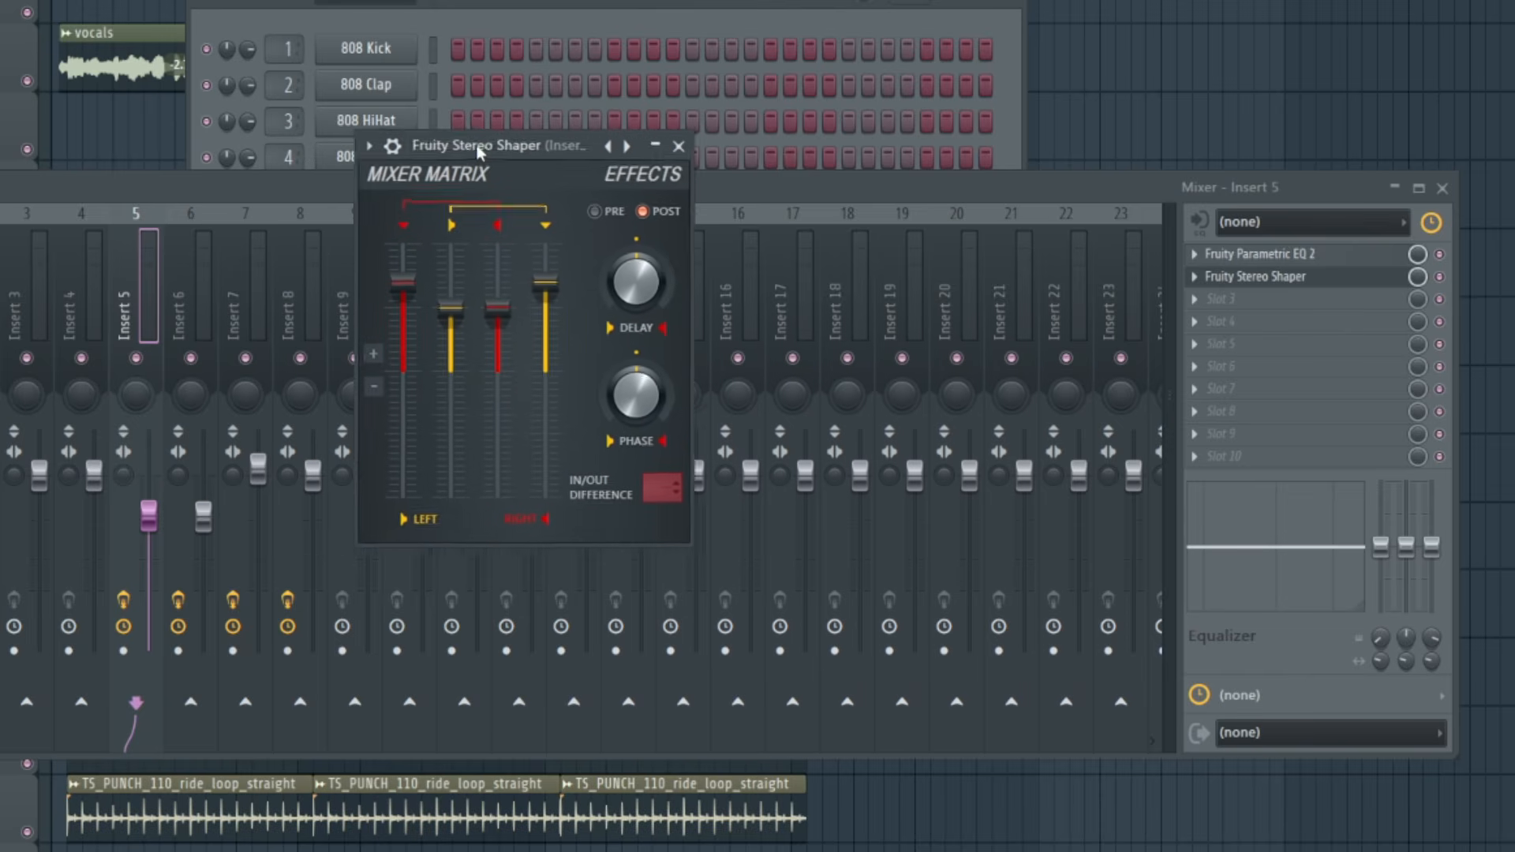
left_click_drag(478, 149, 645, 151)
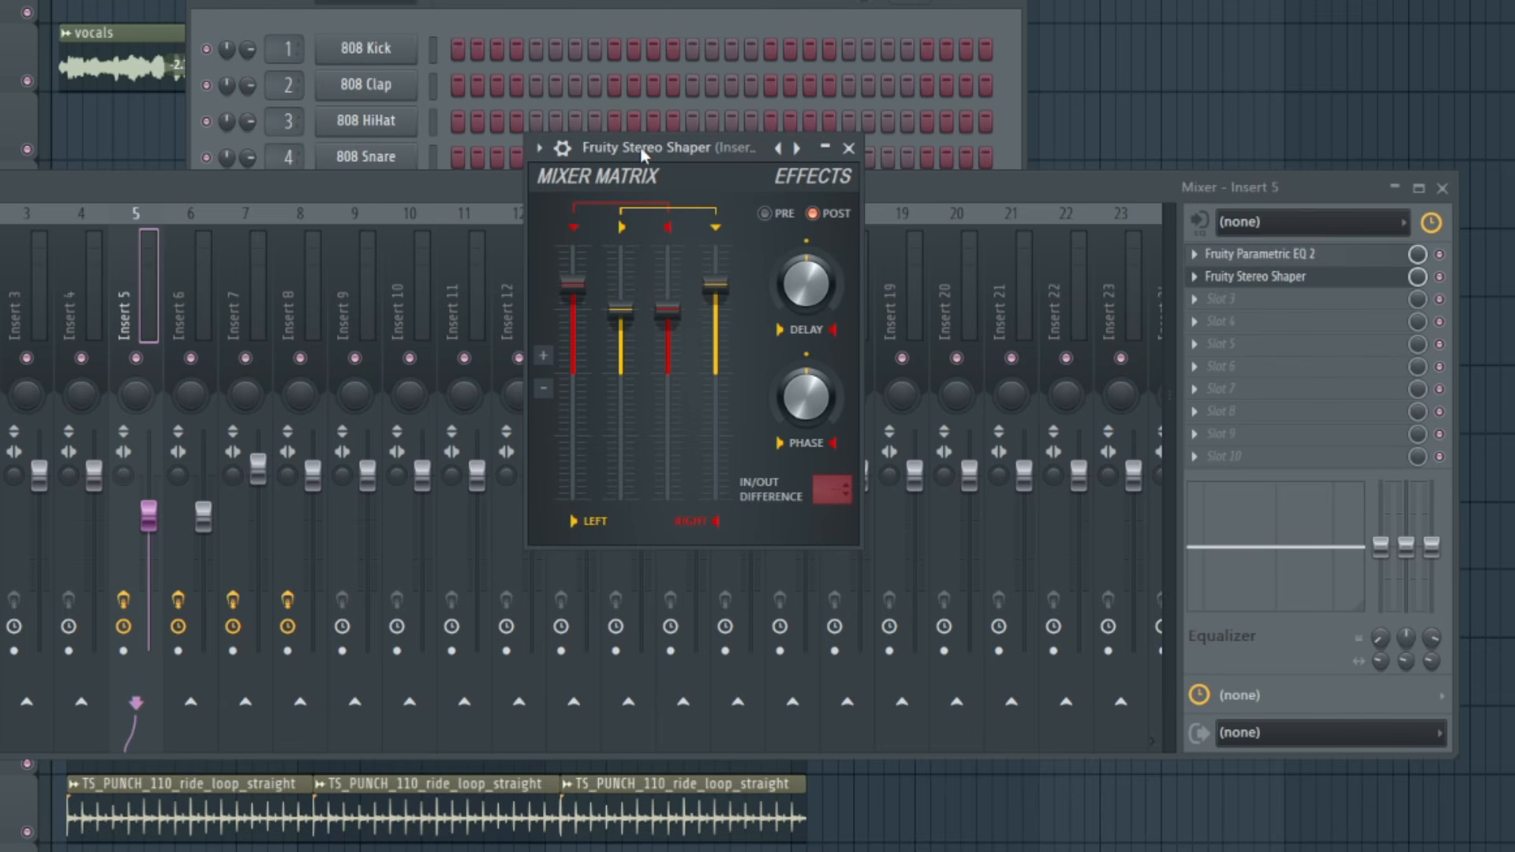
left_click(848, 148)
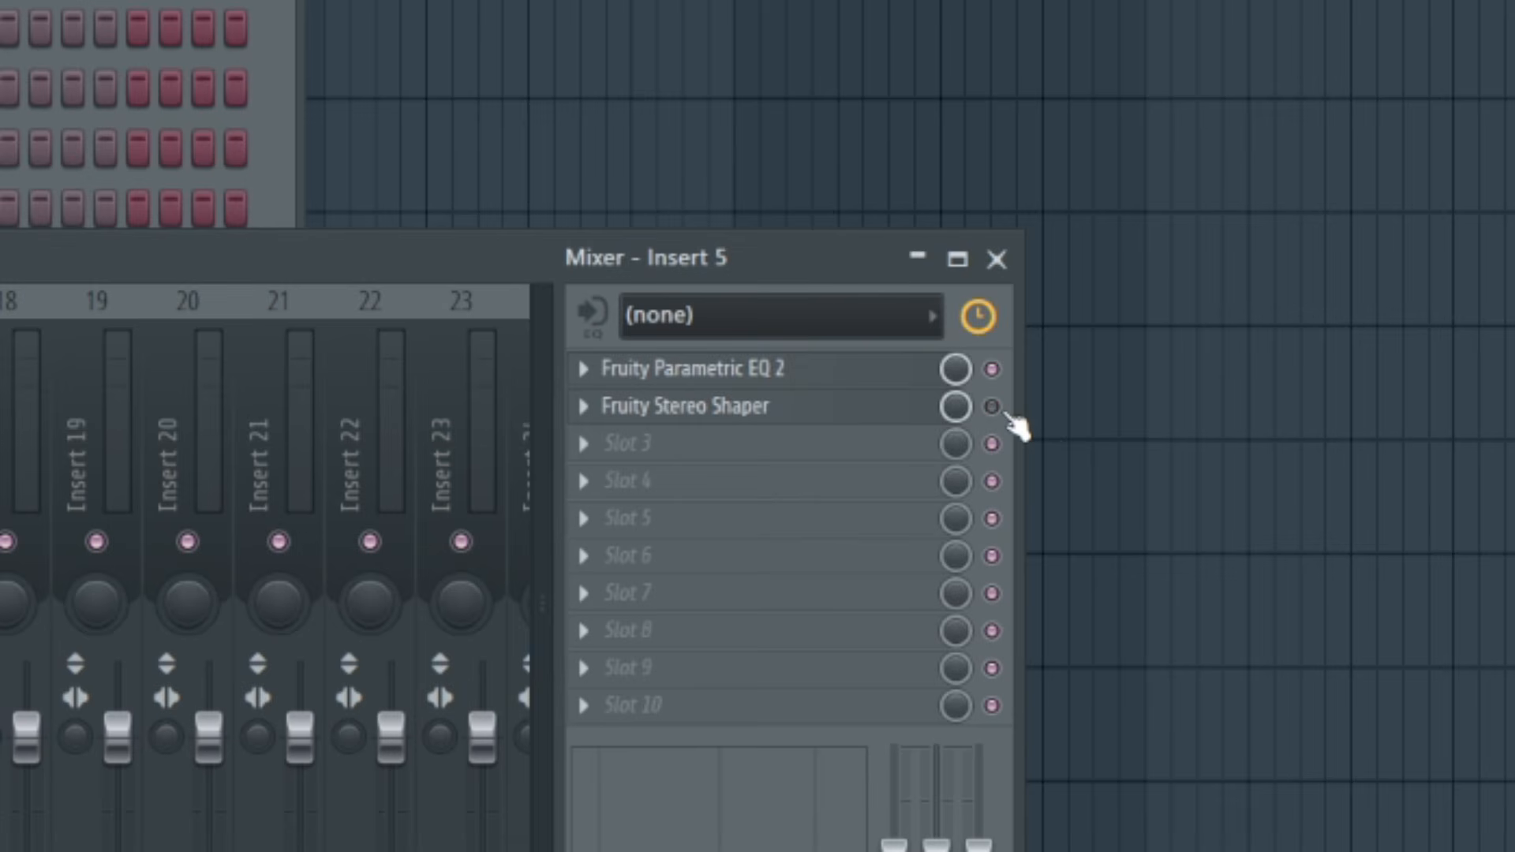
left_click(993, 407)
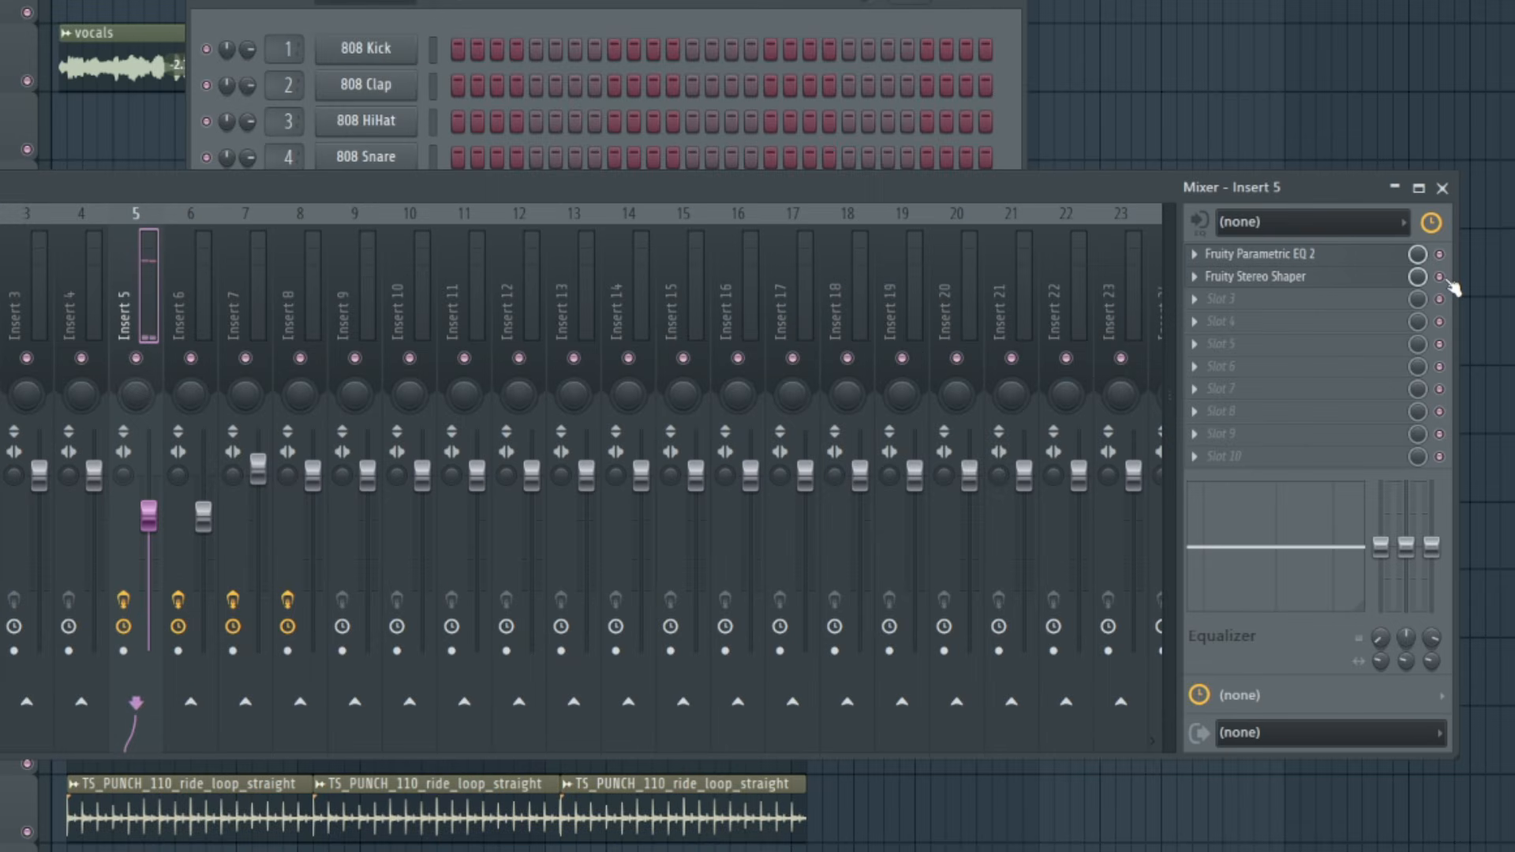
left_click(1321, 277)
left_click_drag(652, 162, 528, 163)
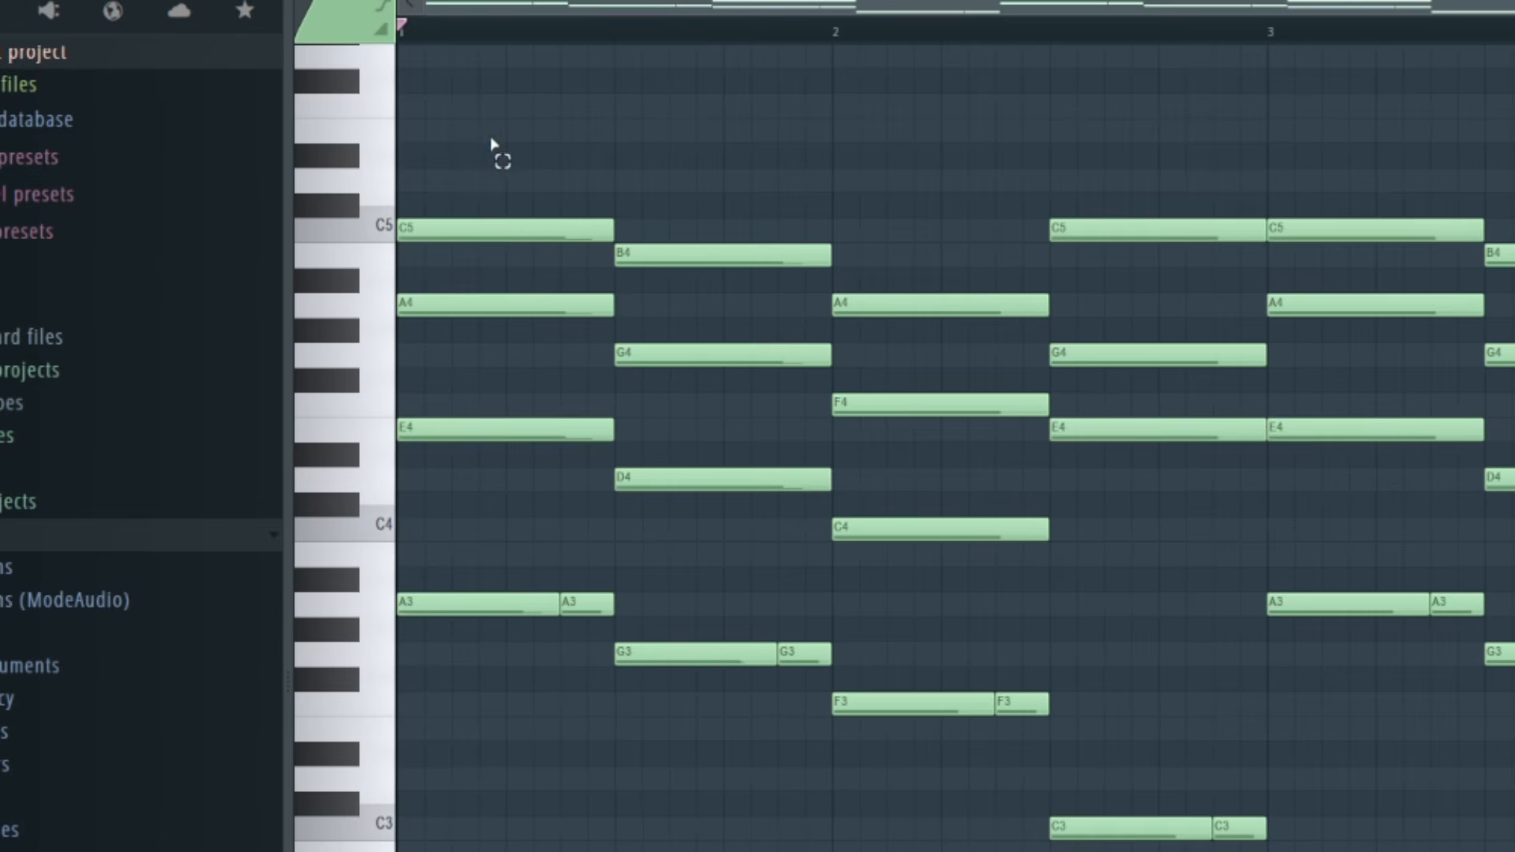
- Compare the first two chords with their lowest notes, and select the full row of root notes beneath C4 as the bass line
left_click_drag(247, 124, 264, 609)
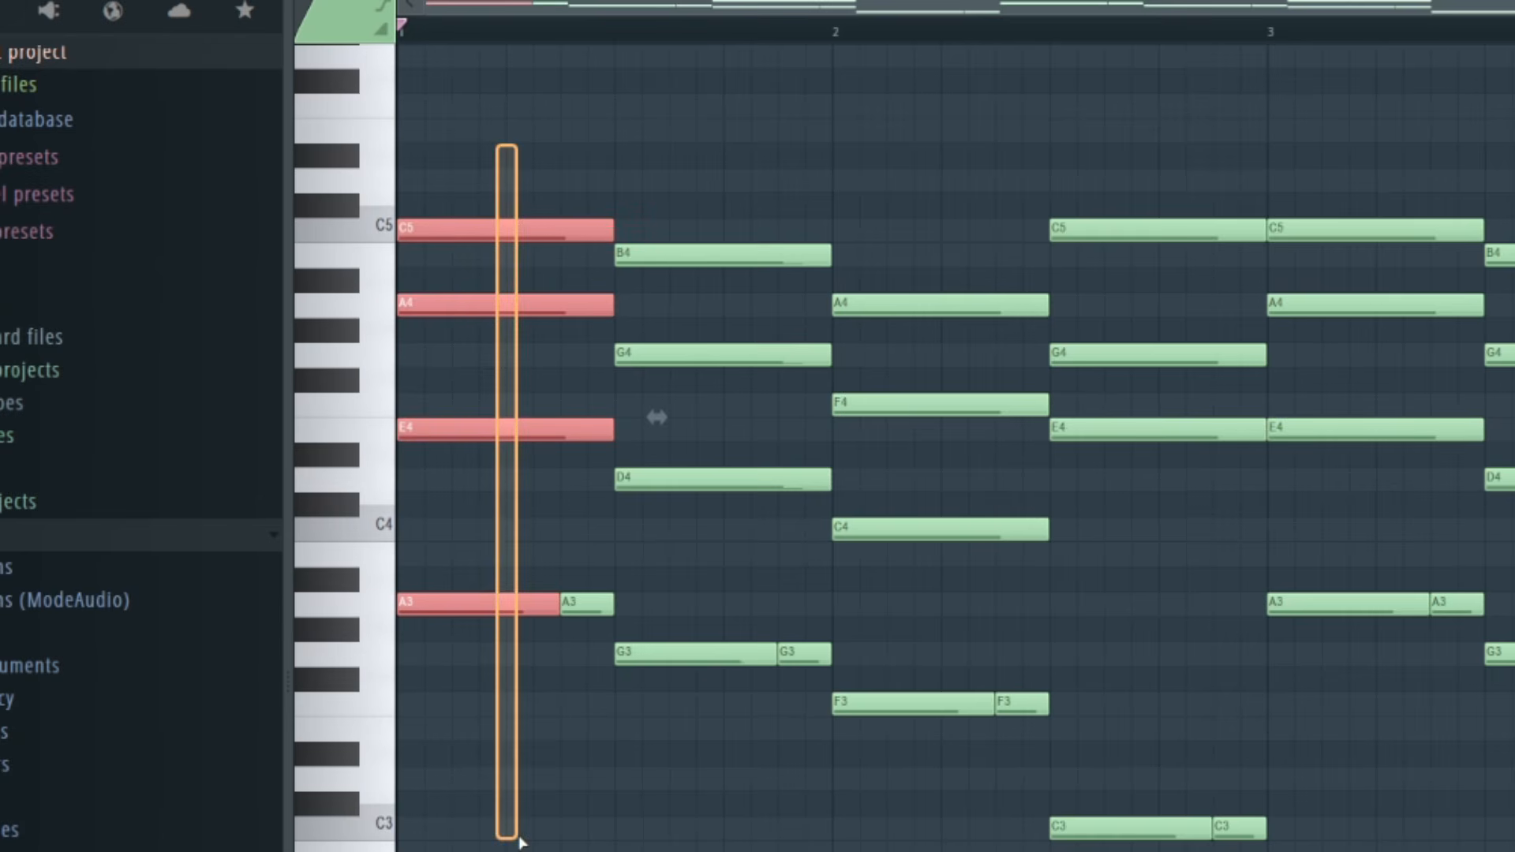
left_click(541, 835)
left_click_drag(591, 520, 451, 606)
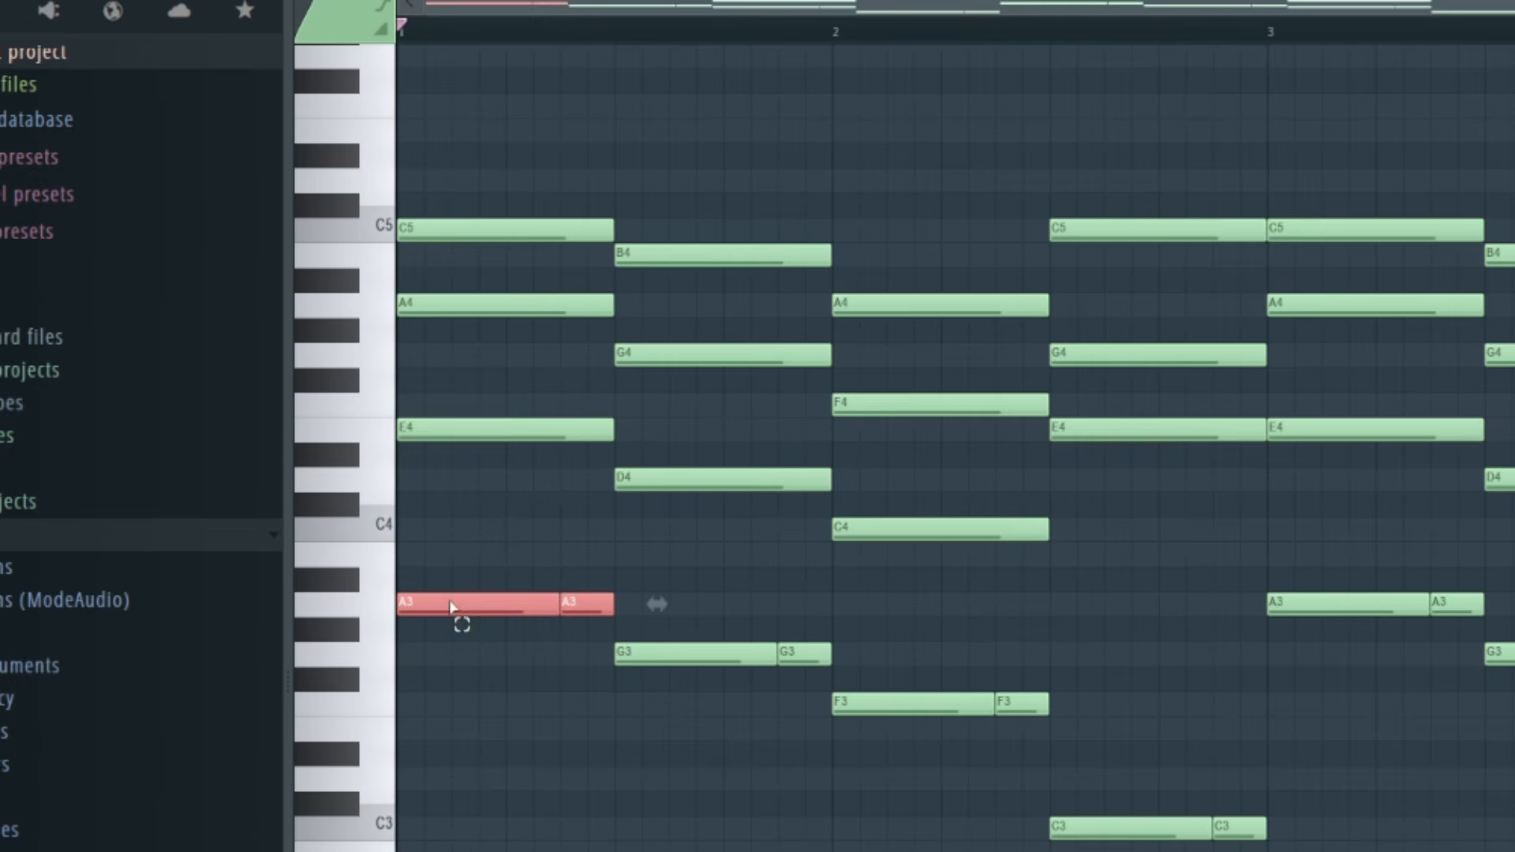
left_click(713, 744)
left_click_drag(716, 93, 717, 851)
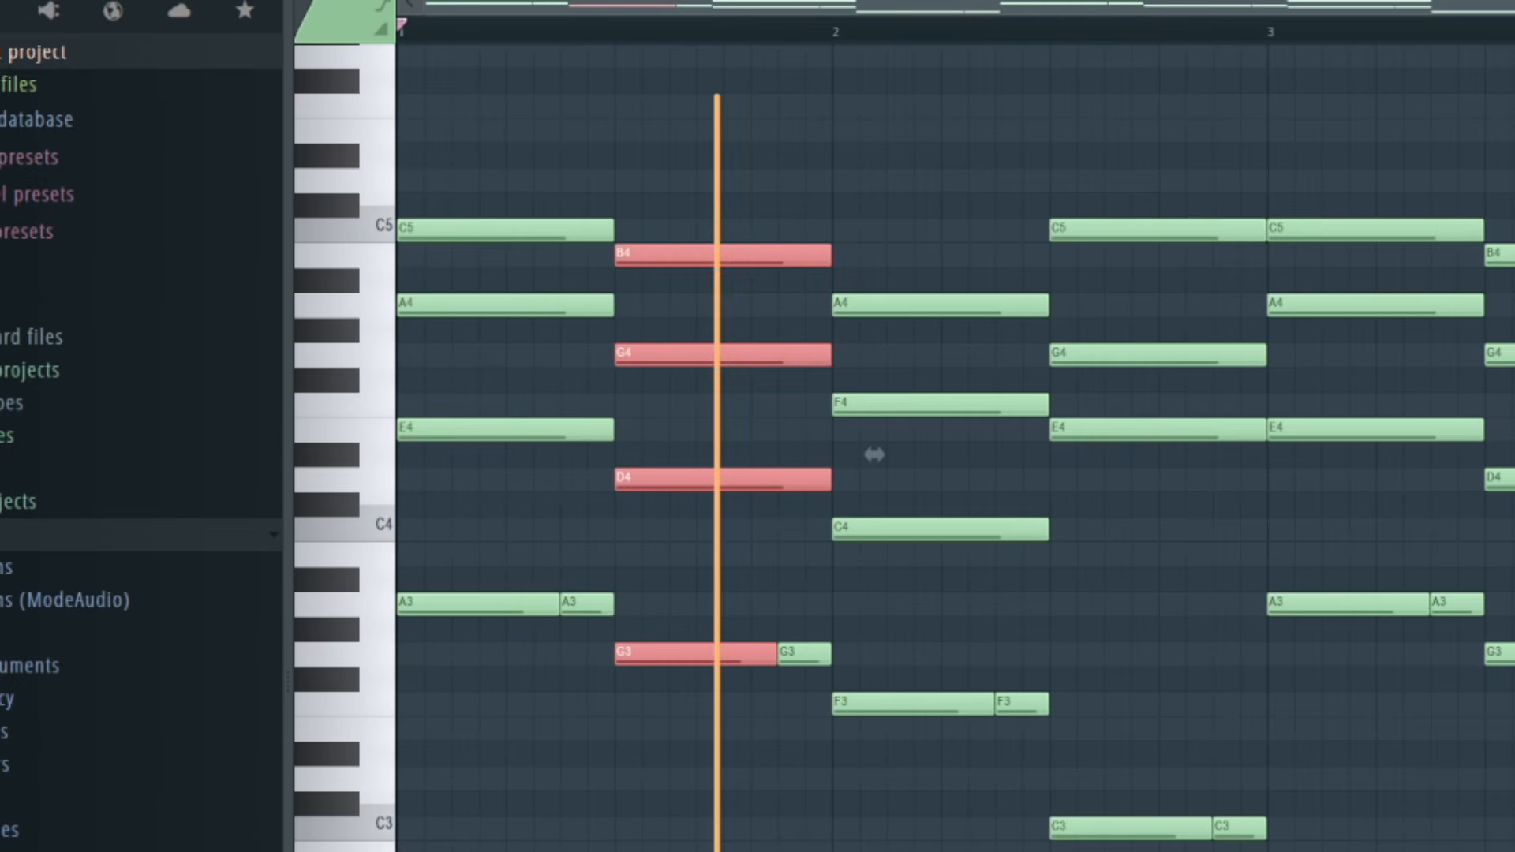
left_click(726, 829)
left_click_drag(815, 611, 399, 851)
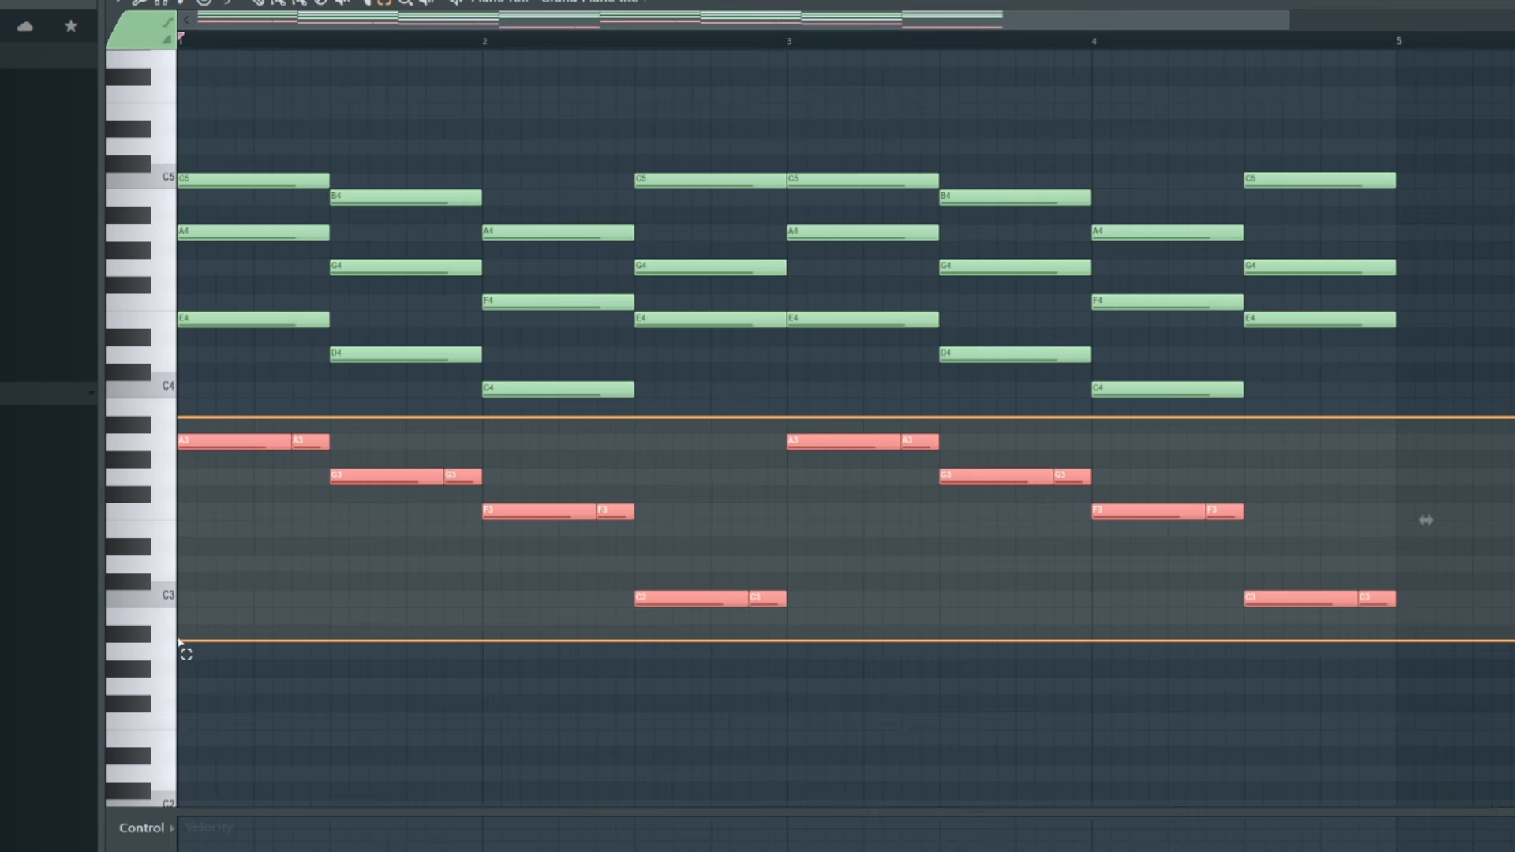
left_click_drag(179, 643, 181, 642)
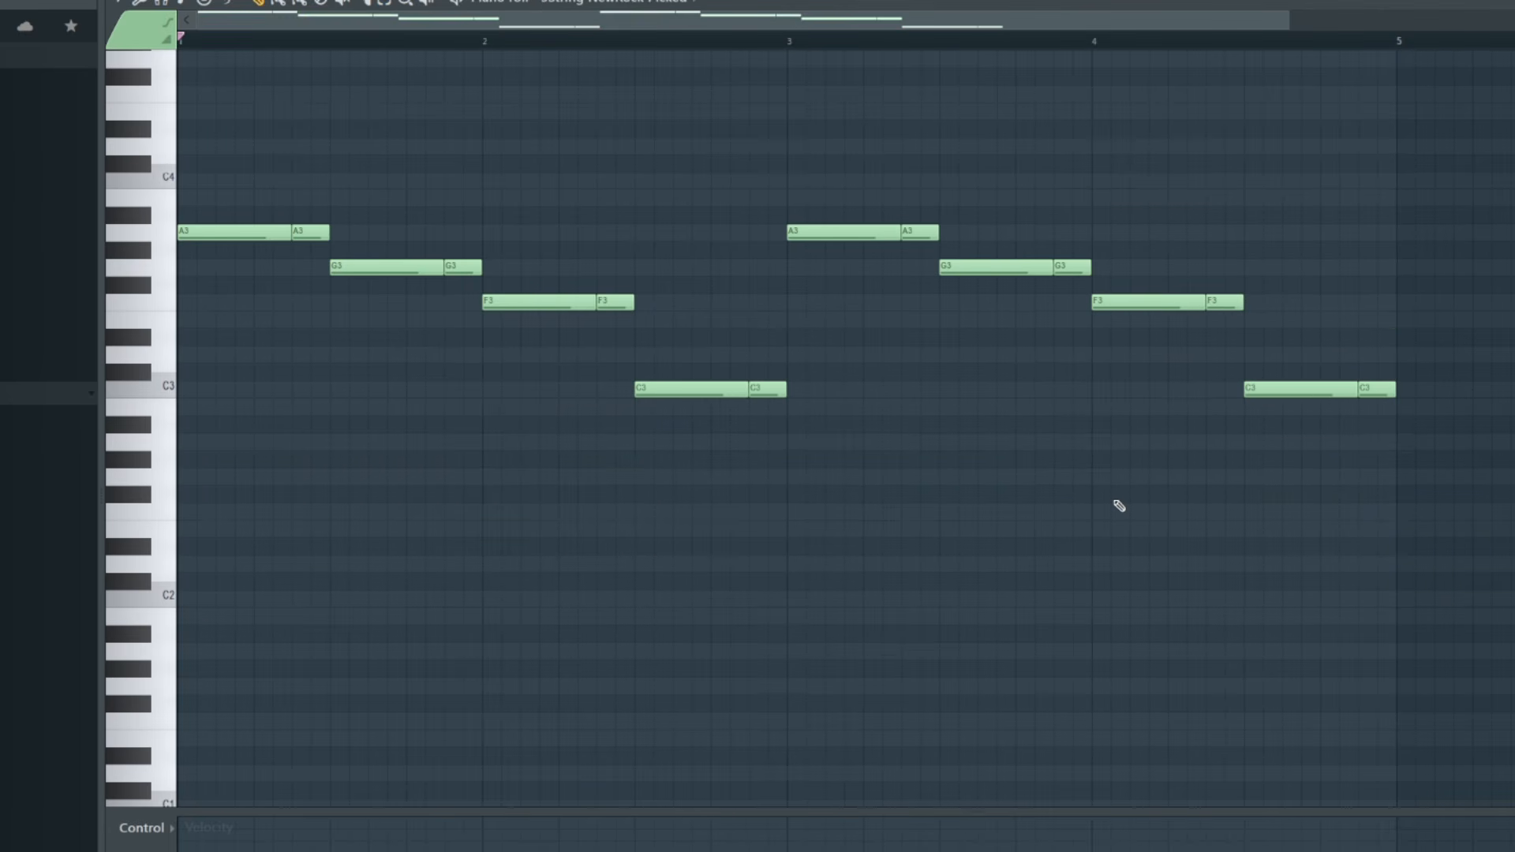
- Play the bass line and audition its 5String..Picked, Tersus and Upright Bass layers in the channel rack
key("space")
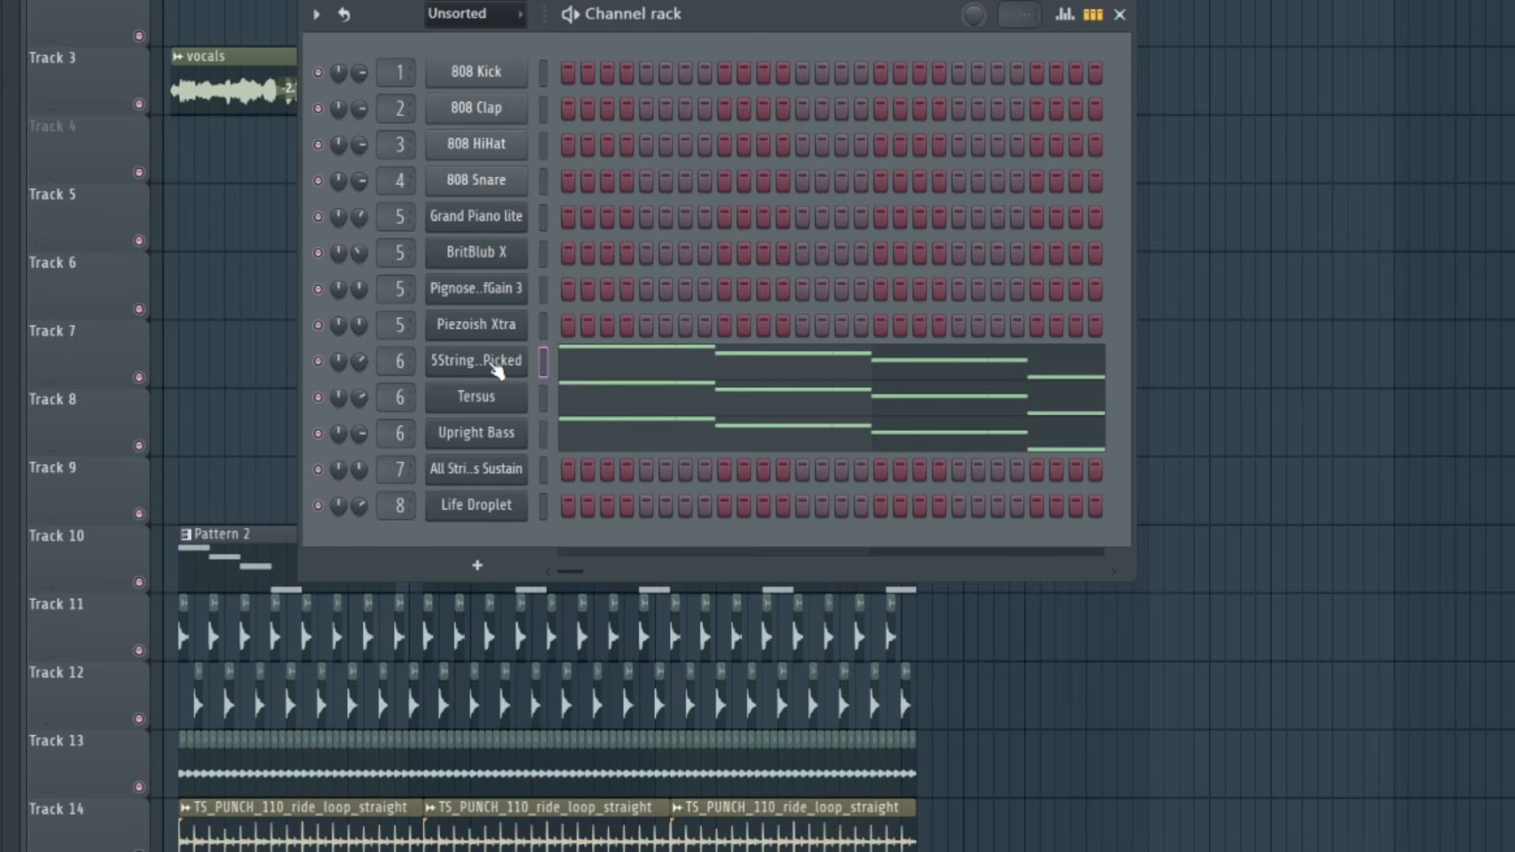
left_click(493, 365)
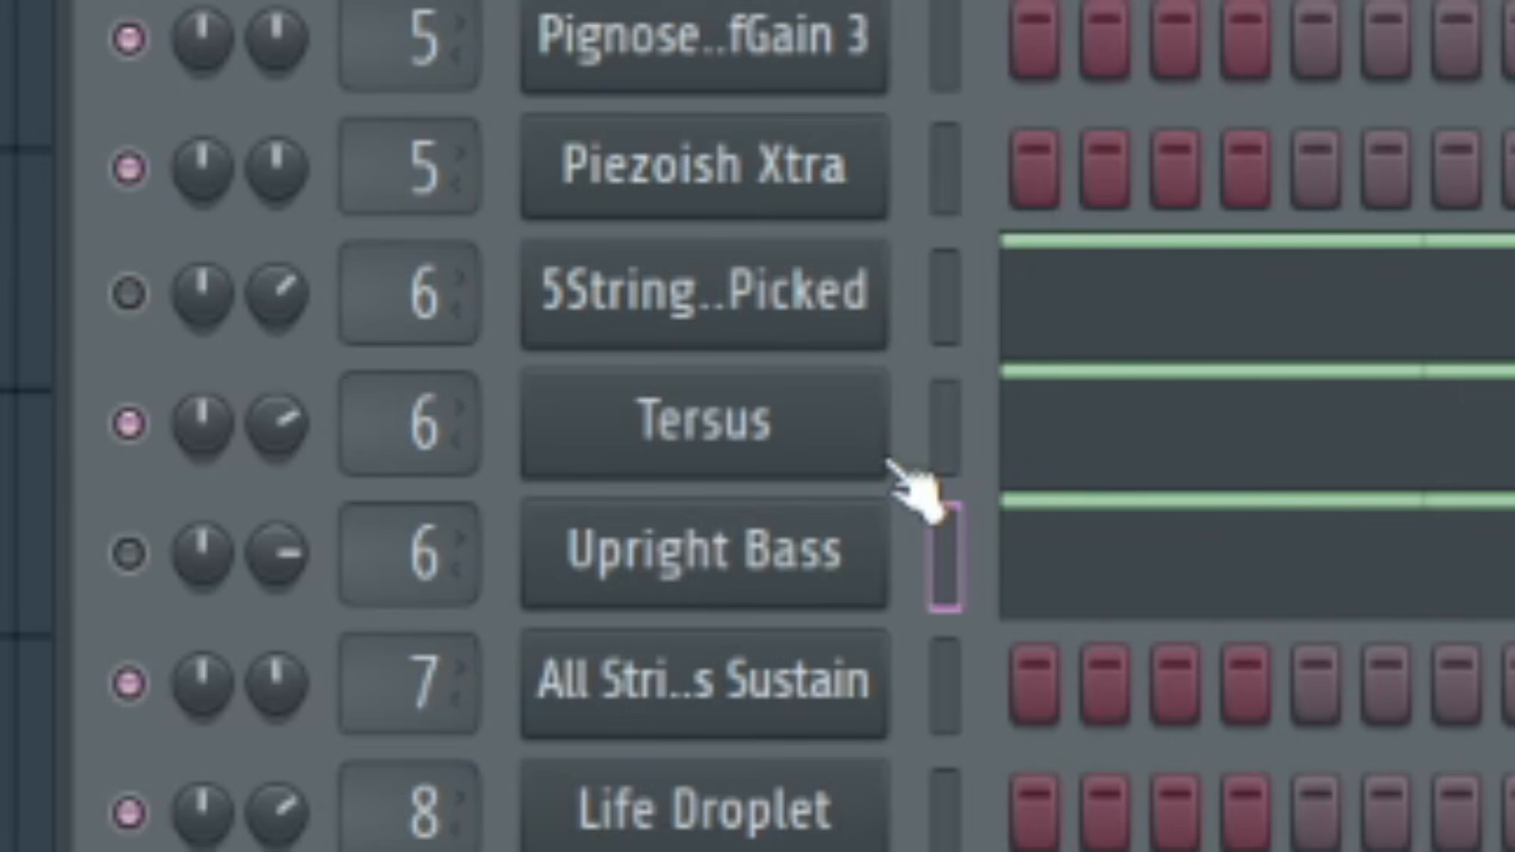
left_click(944, 553)
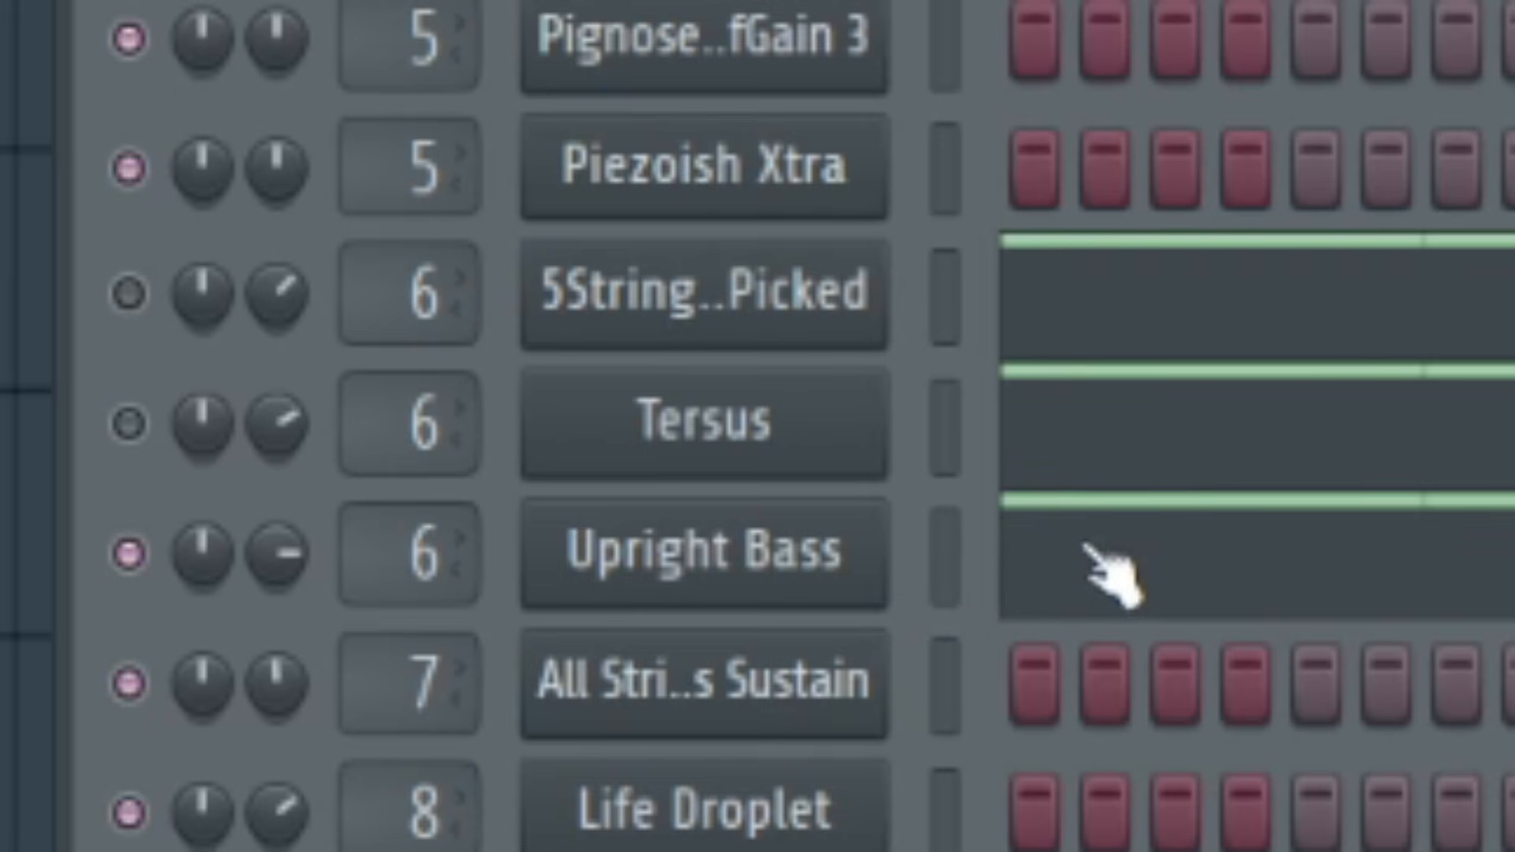
left_click(946, 557)
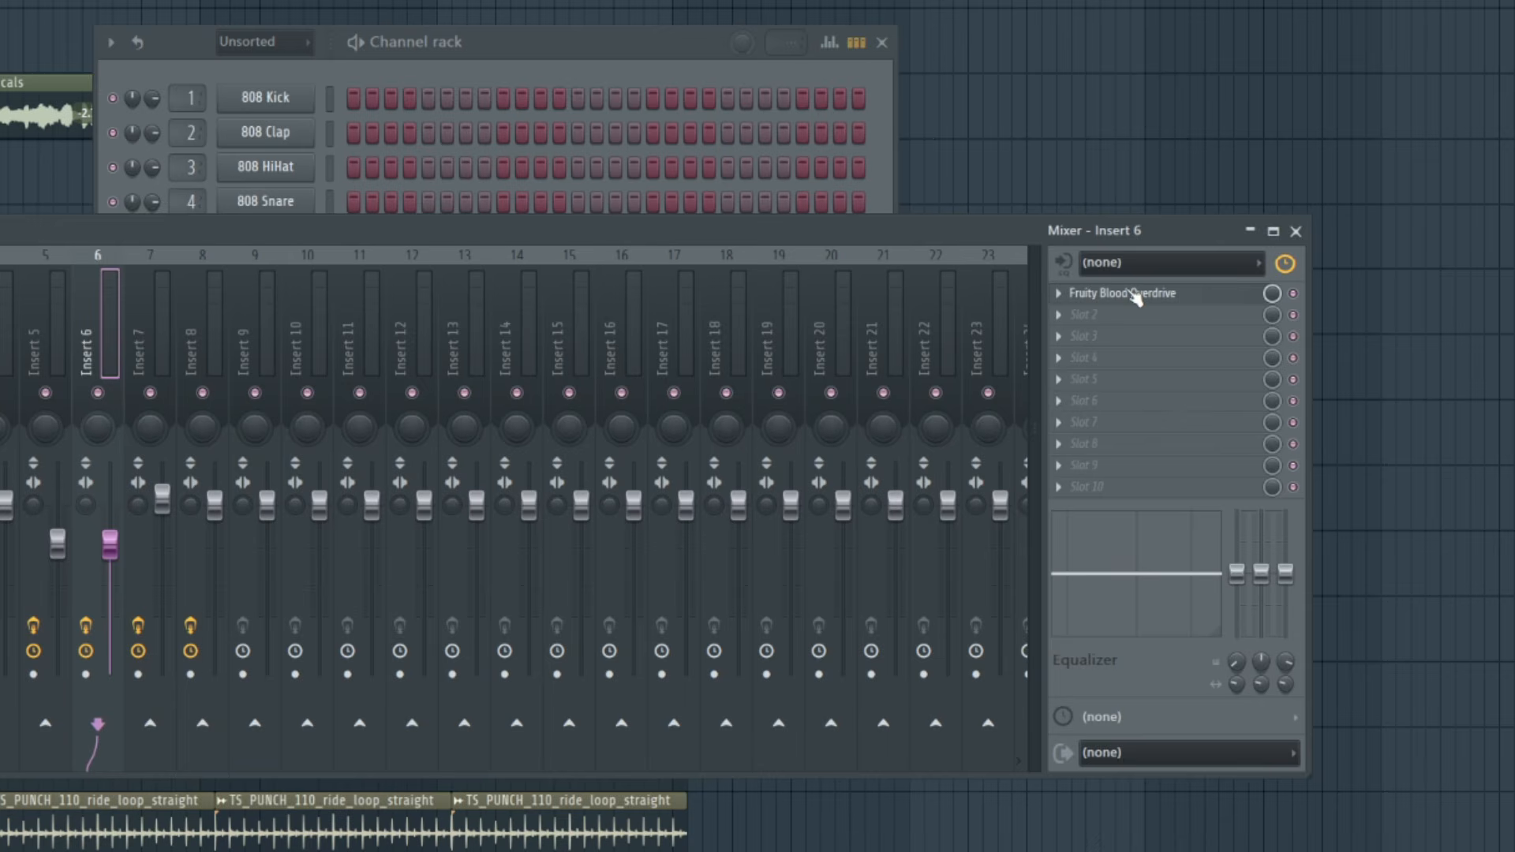
- Open Fruity Blood Overdrive on Insert 6 and place its window over the mixer to view the settings
left_click(1136, 294)
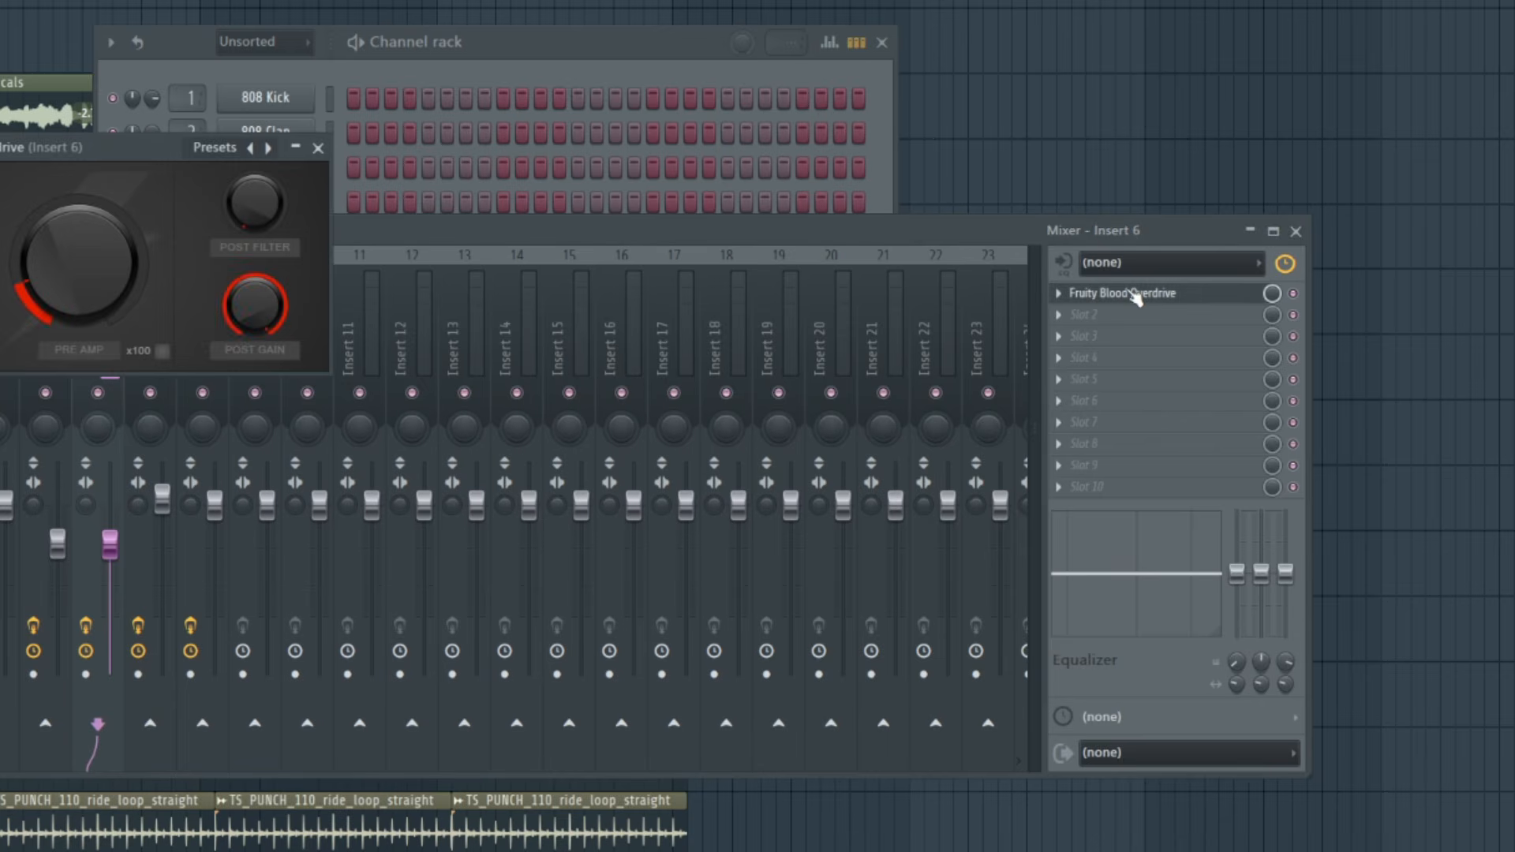
left_click_drag(39, 154, 547, 270)
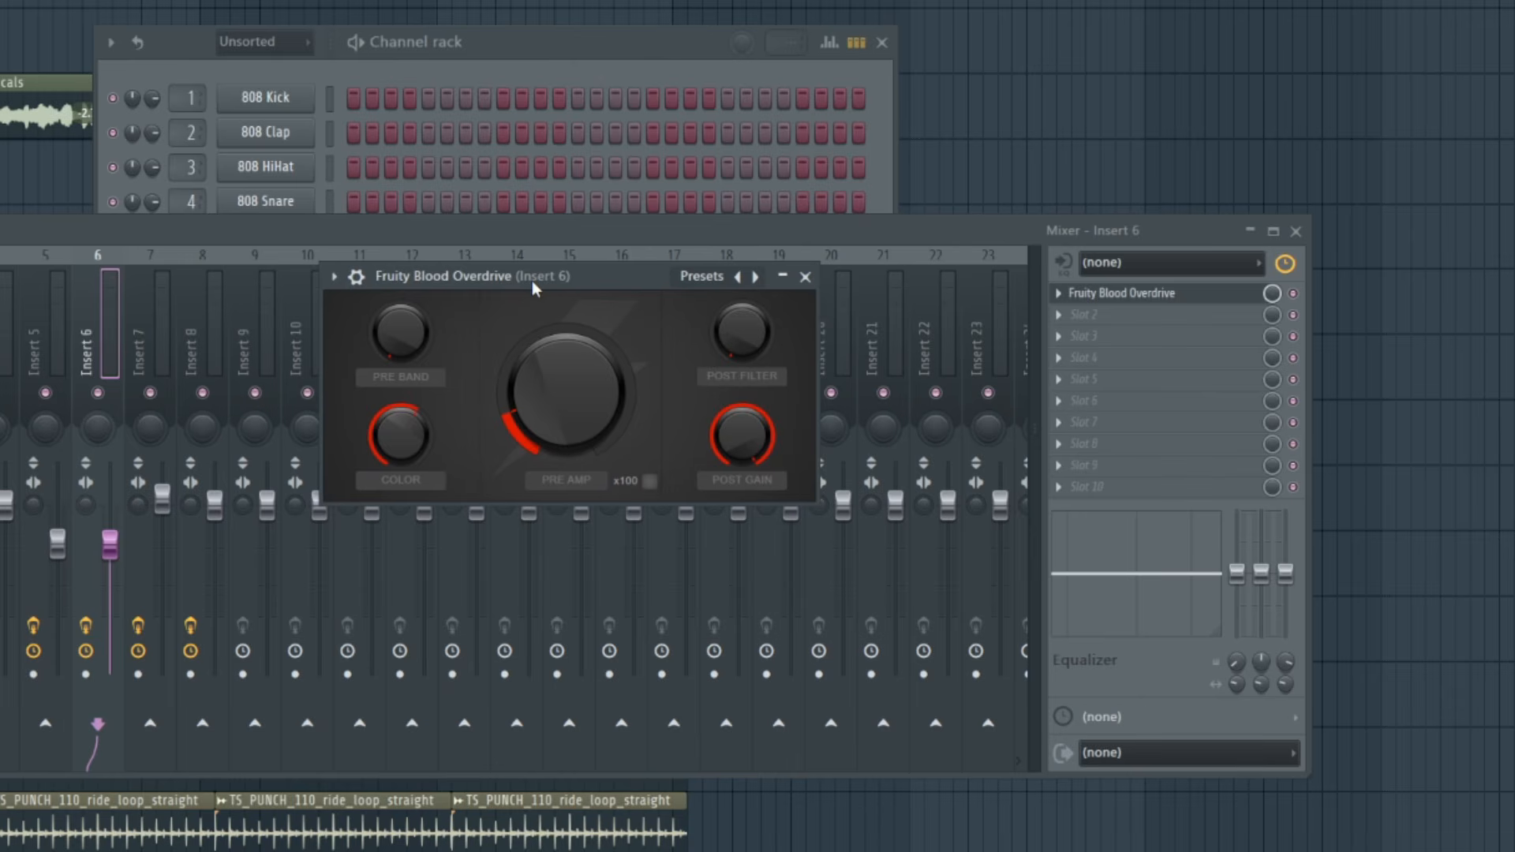
left_click_drag(532, 281, 479, 296)
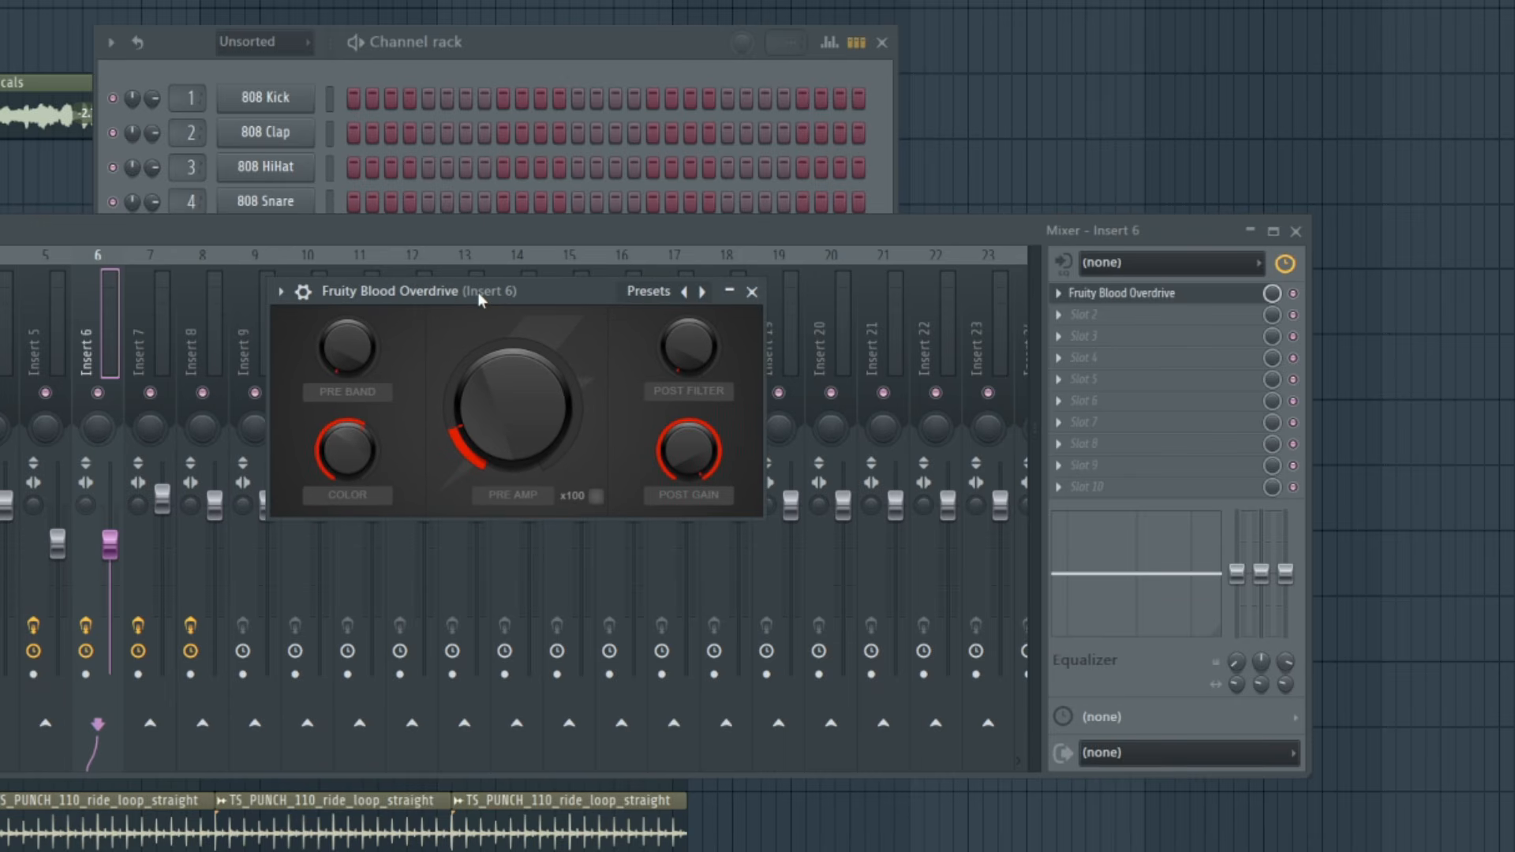
left_click_drag(480, 294, 454, 282)
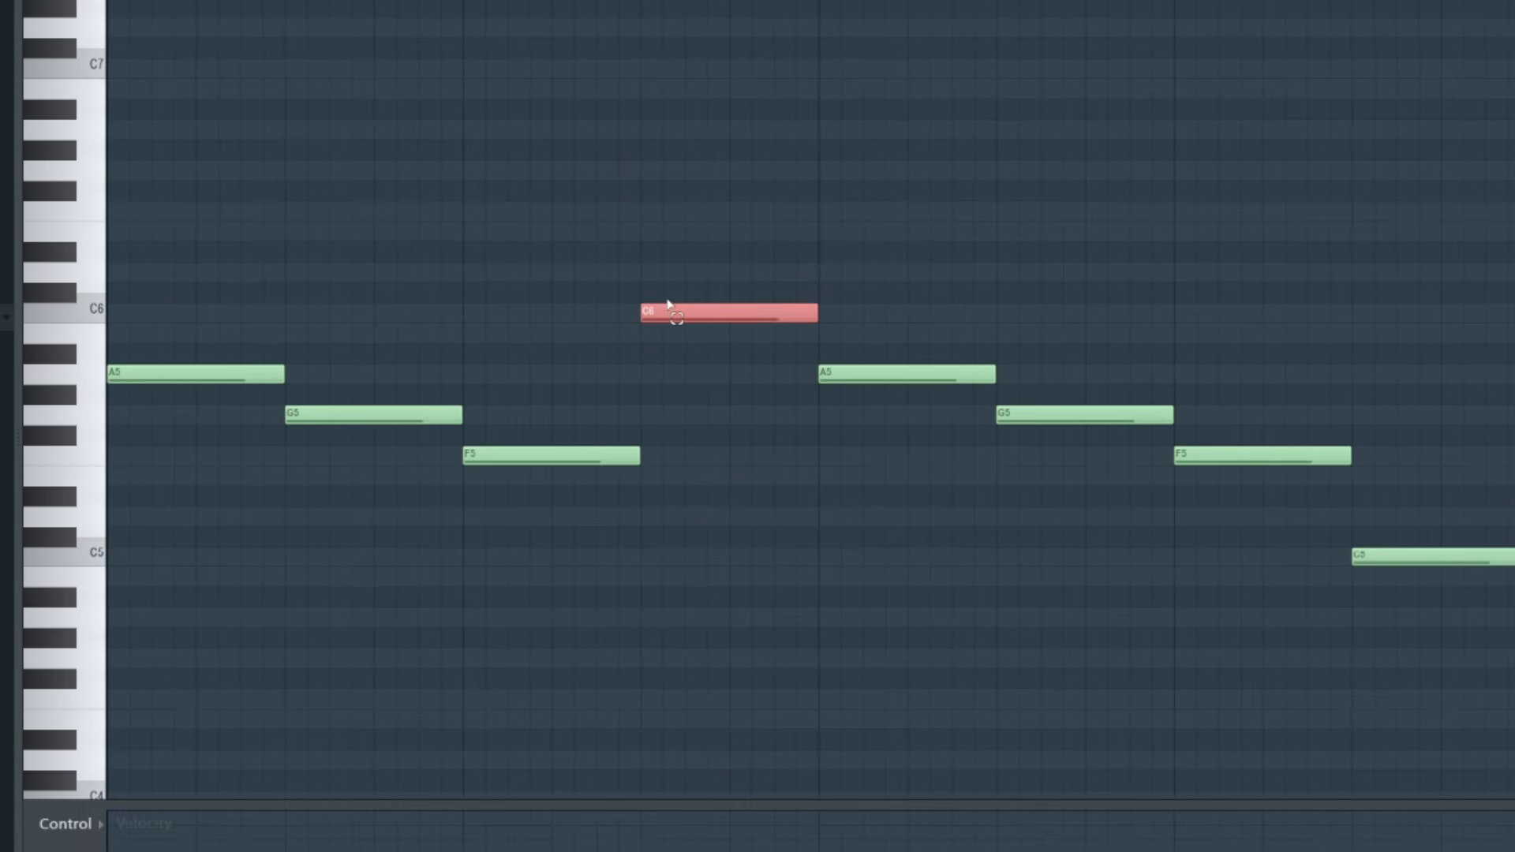
- Transpose the fourth All Strings Sustain note down an octave to C5 and back to C6 to compare the two positions
key("ctrl+Down")
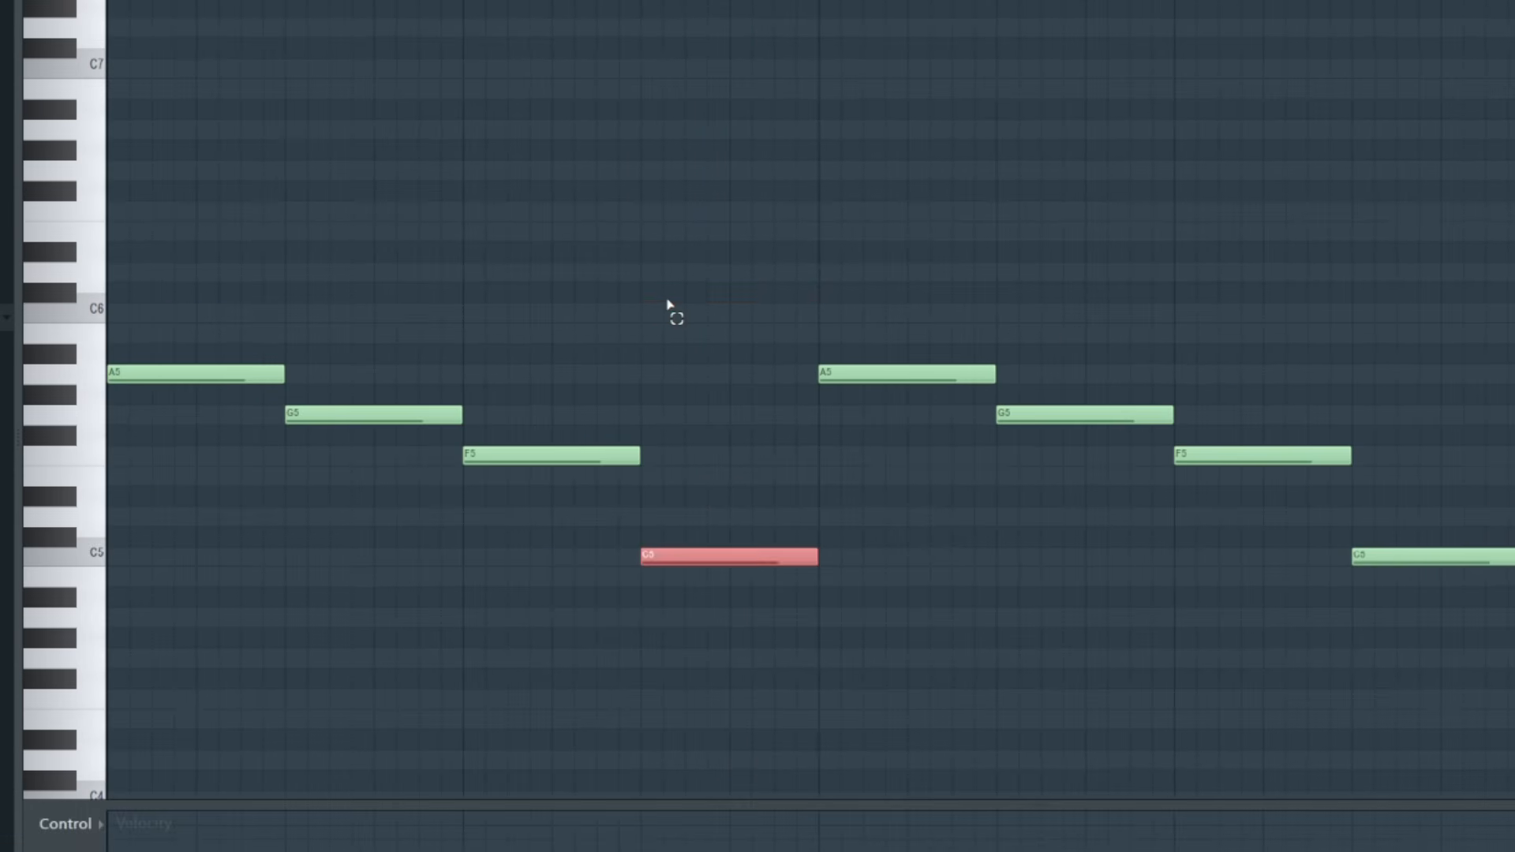
key("ctrl+Up")
left_click(661, 379, "ctrl")
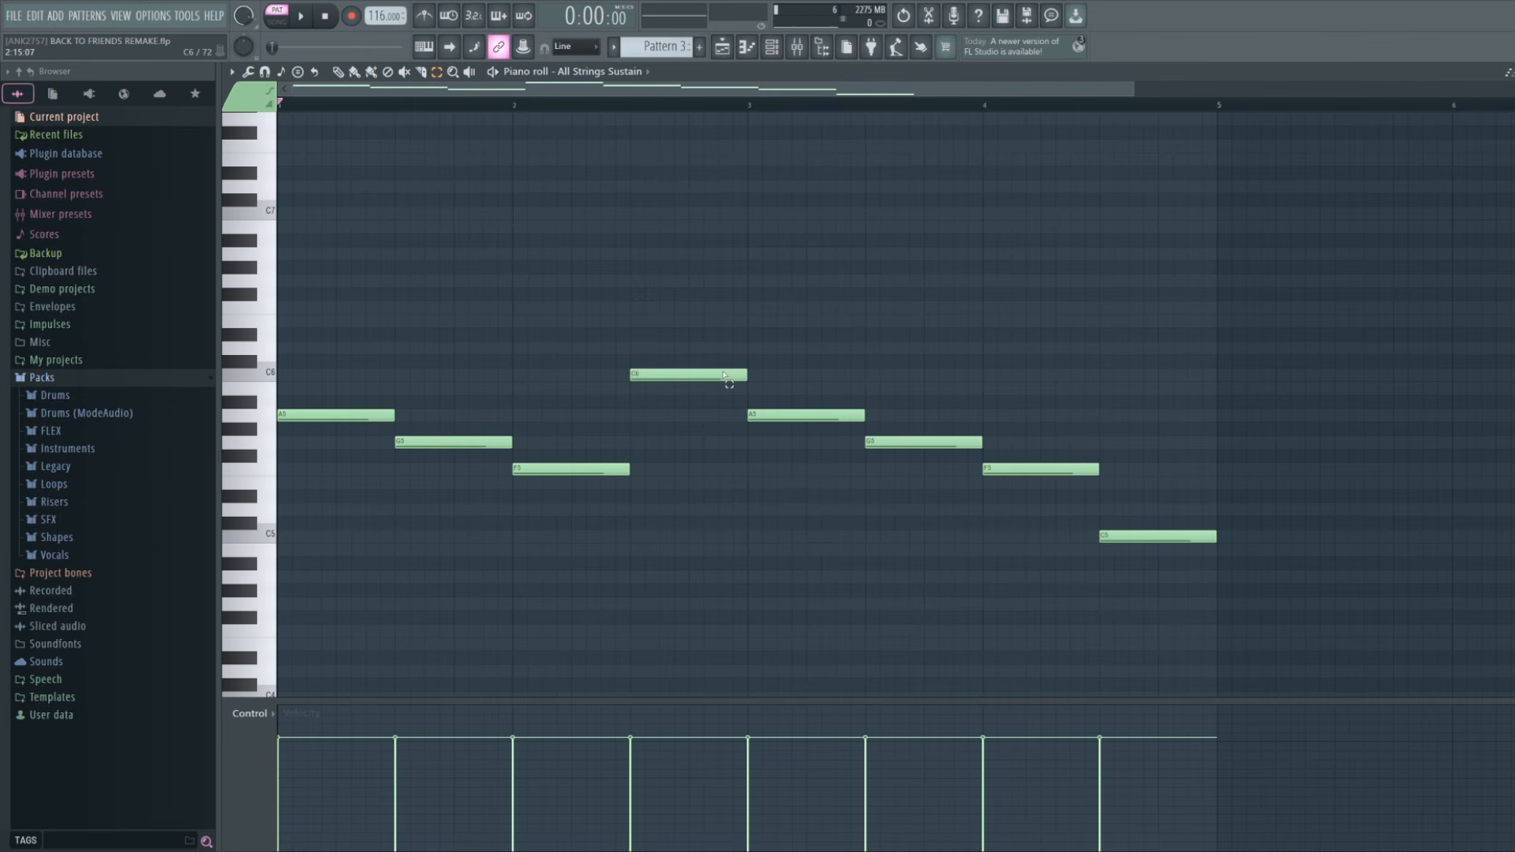
left_click(714, 374, "ctrl")
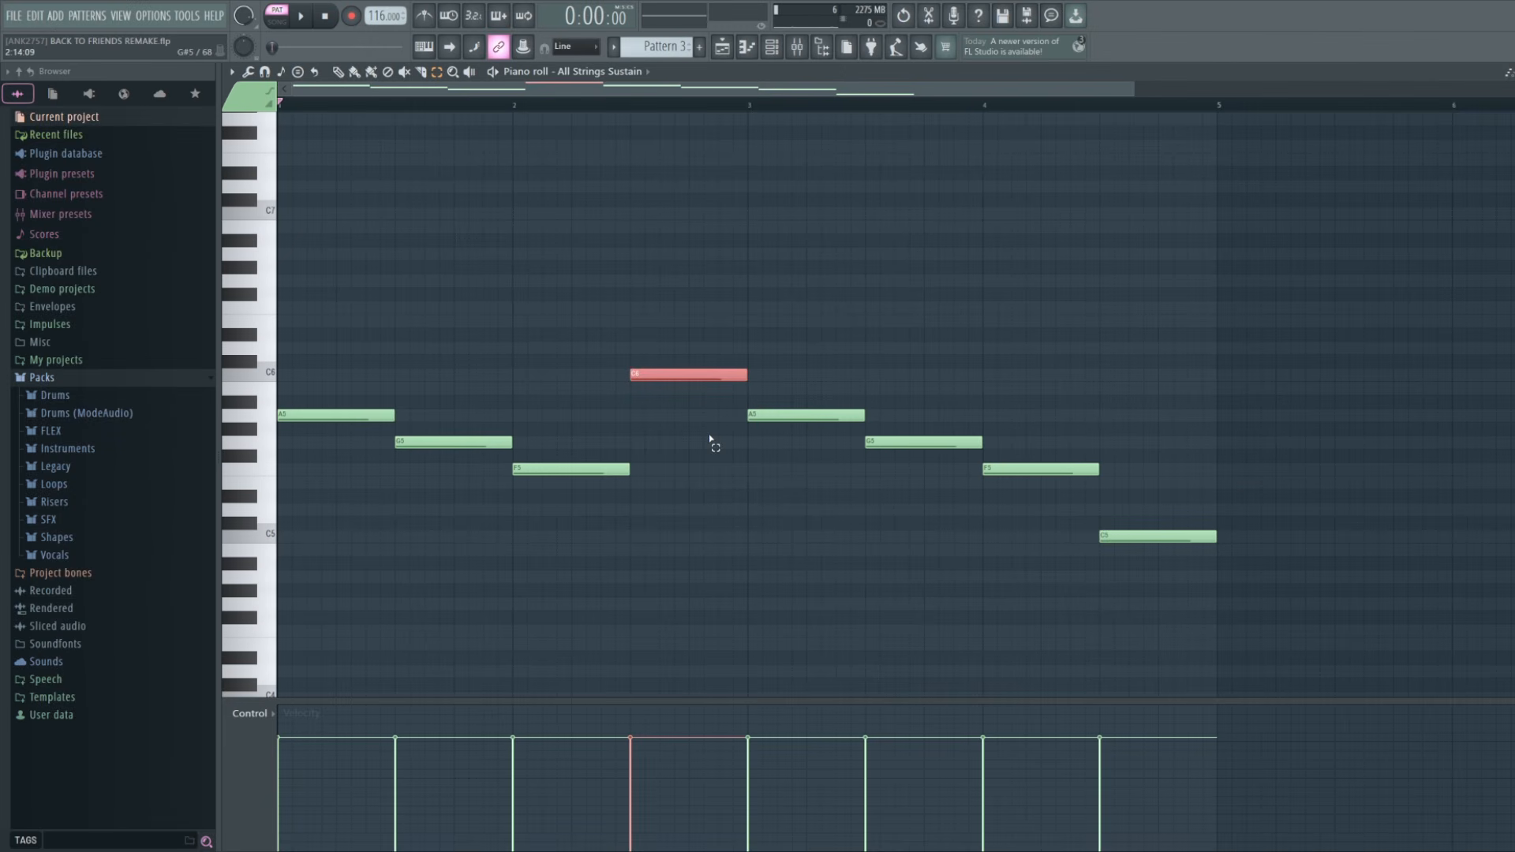
key("ctrl+Down")
key("ctrl+Up")
left_click(694, 439)
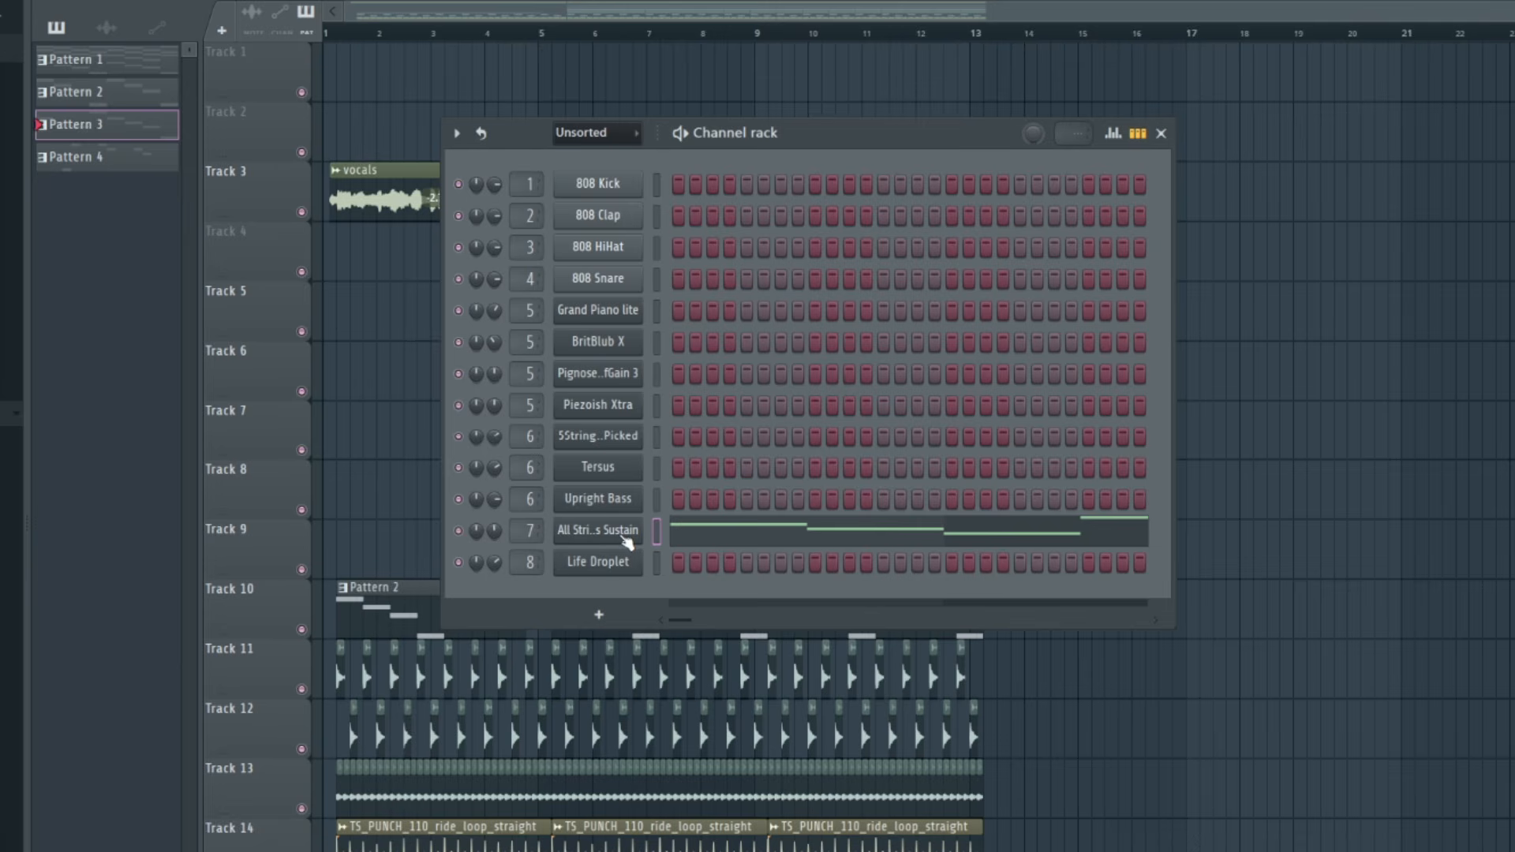
- View the All Strings Sustain preset settings in FLEX and close the instrument window
left_click(625, 538)
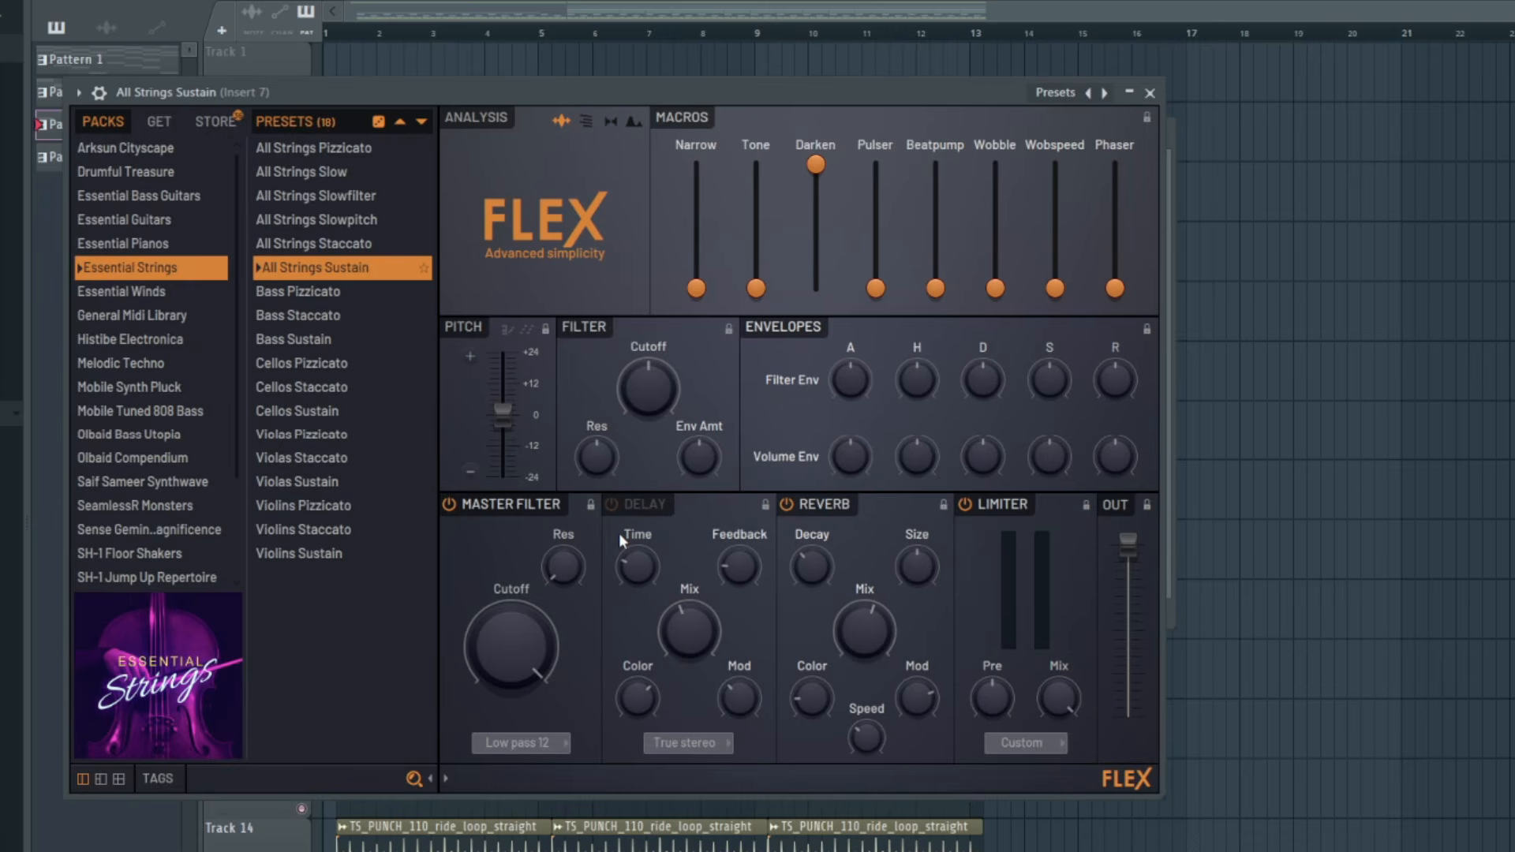
left_click(1152, 93)
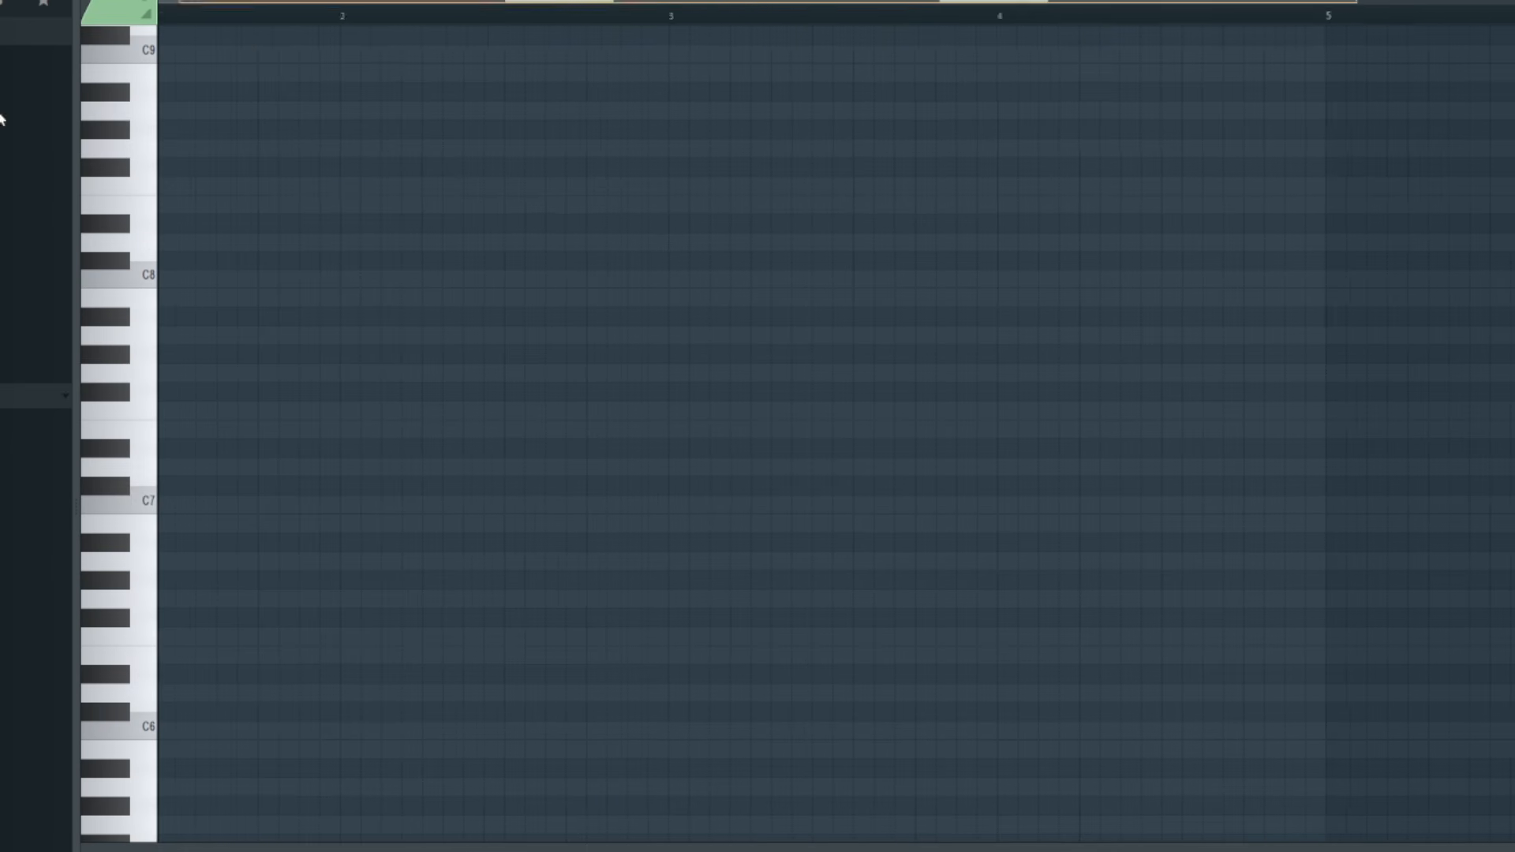
- Examine the chord notes and the split root notes between C3 and C5 across the four bars in the piano roll
scroll(547, 419, "up", 1)
scroll(533, 440, "down", 16)
scroll(390, 598, "up", 1)
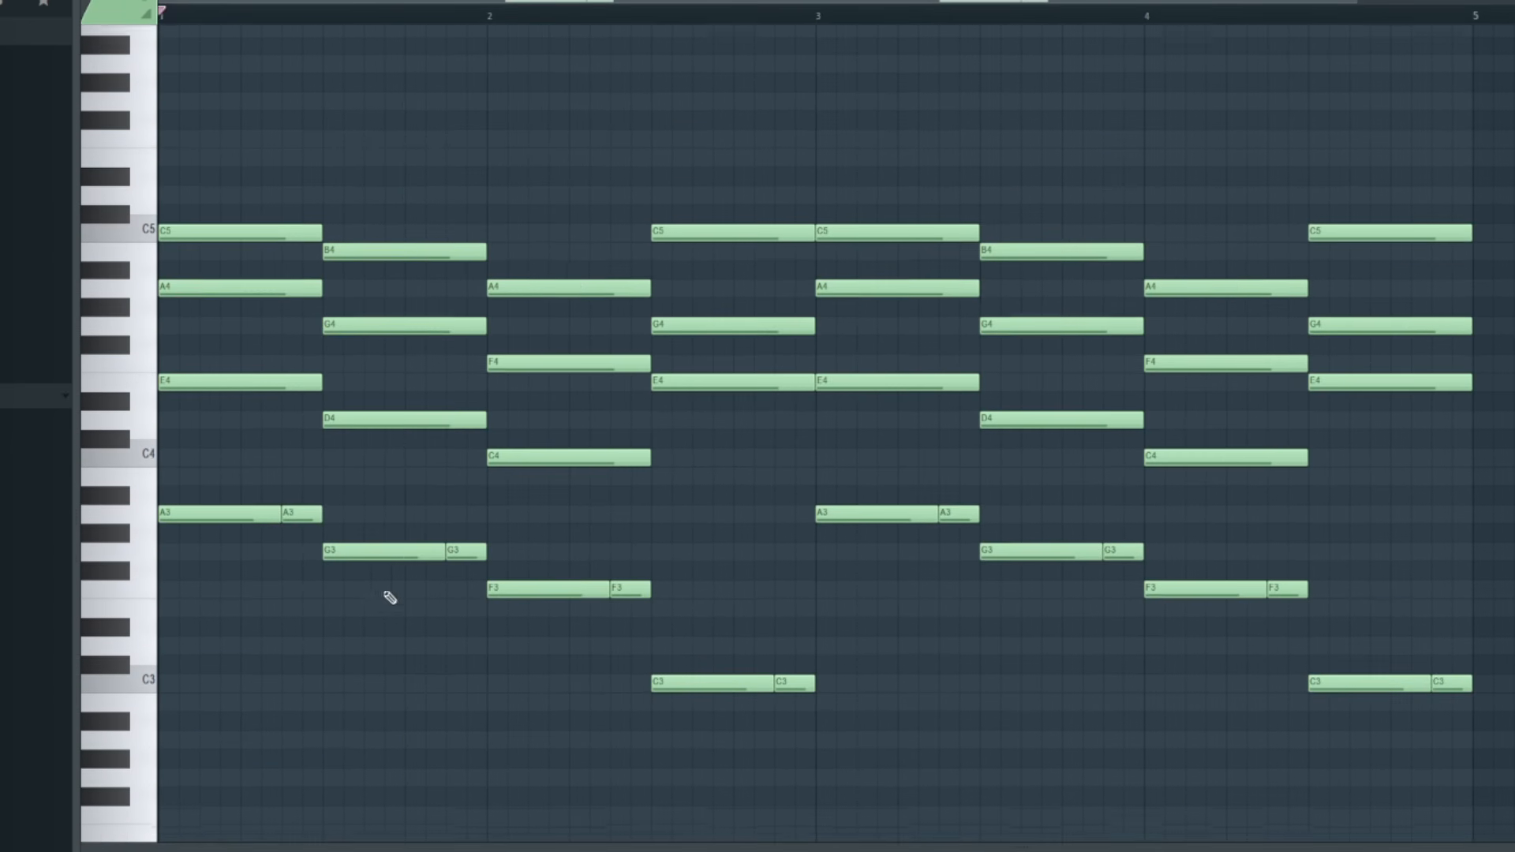
scroll(243, 457, "up", 3)
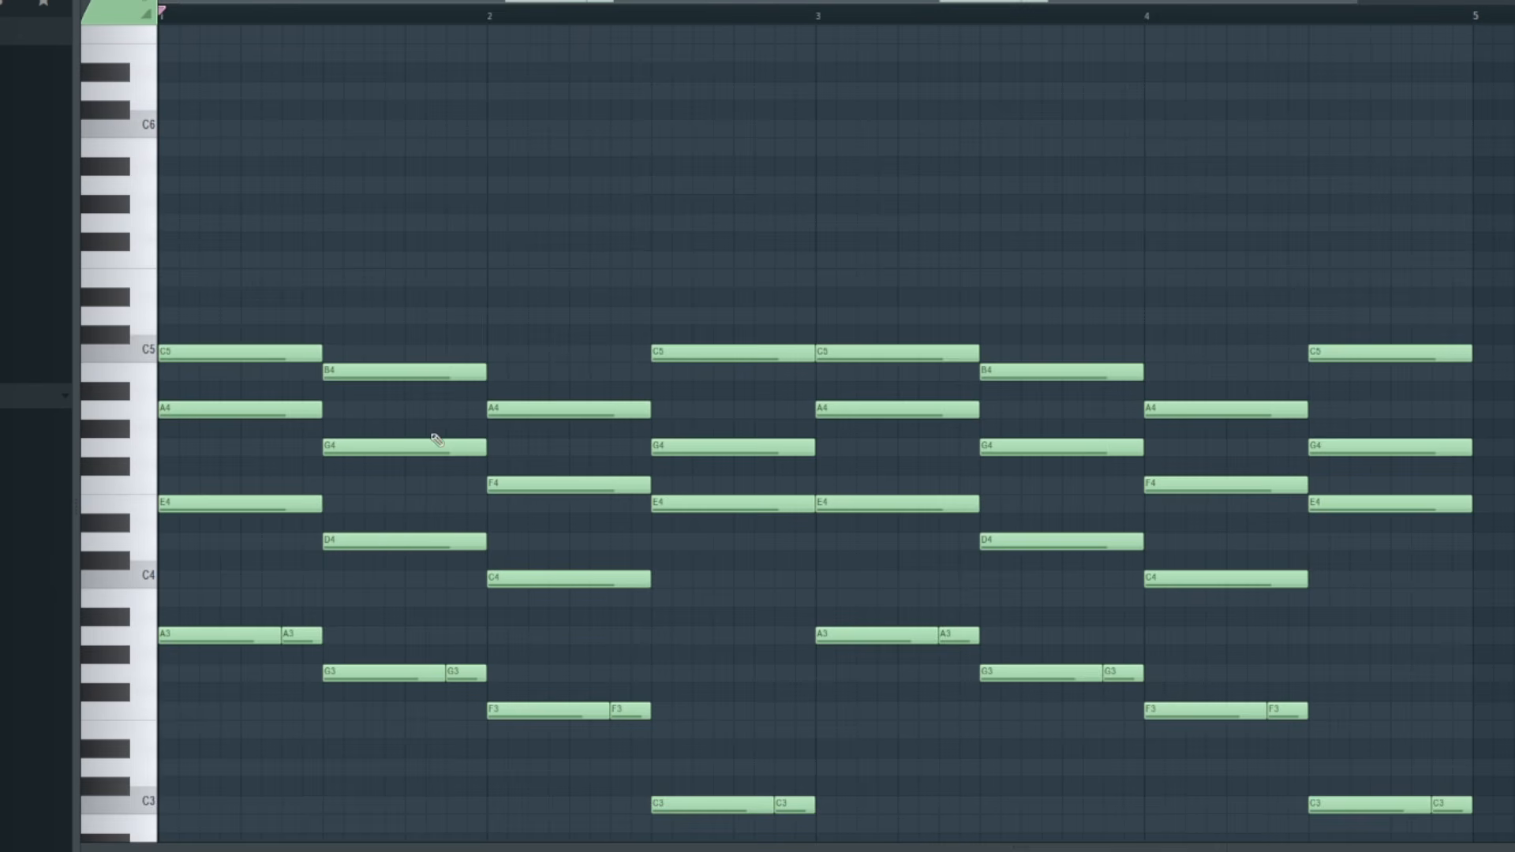
scroll(335, 336, "up", 4)
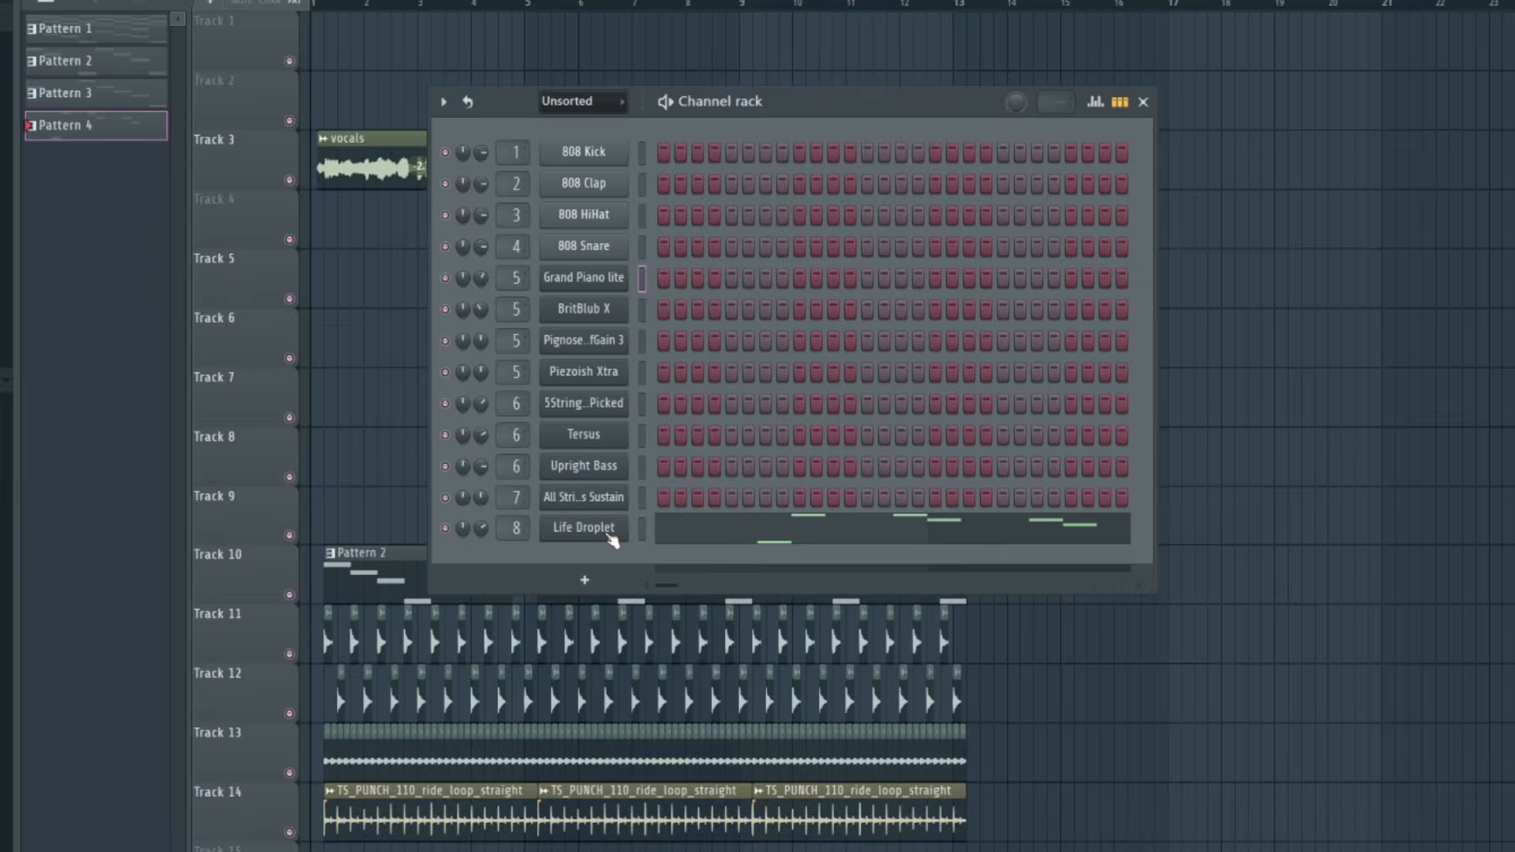
- View the Life Droplet channel, and open Fruity Reeverb 2 on Insert 8 with its window placed over the mixer
left_click(616, 530)
scroll(341, 327, "down", 5)
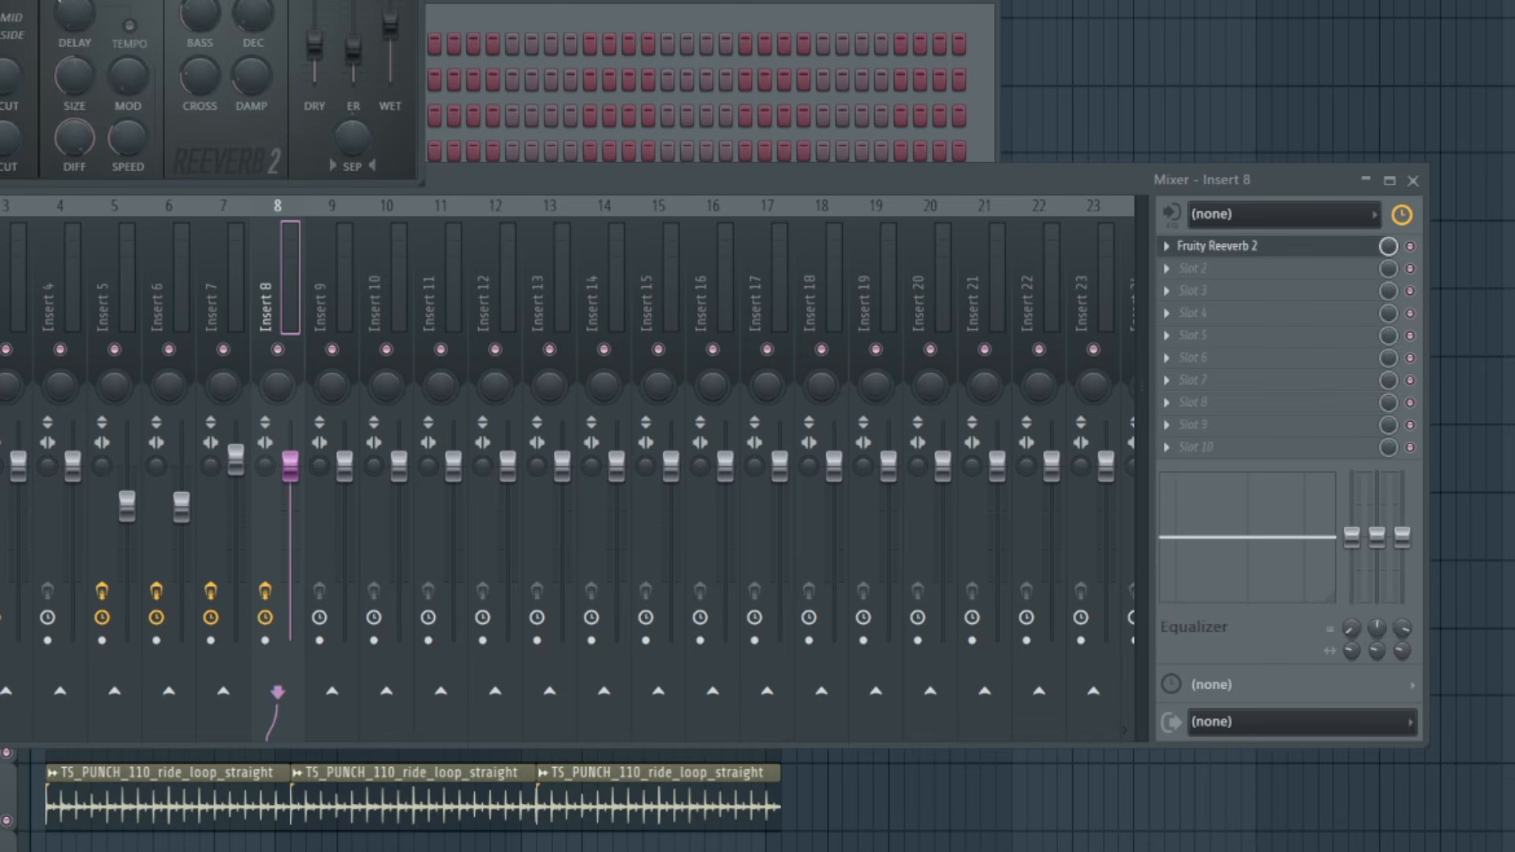
left_click(1190, 246)
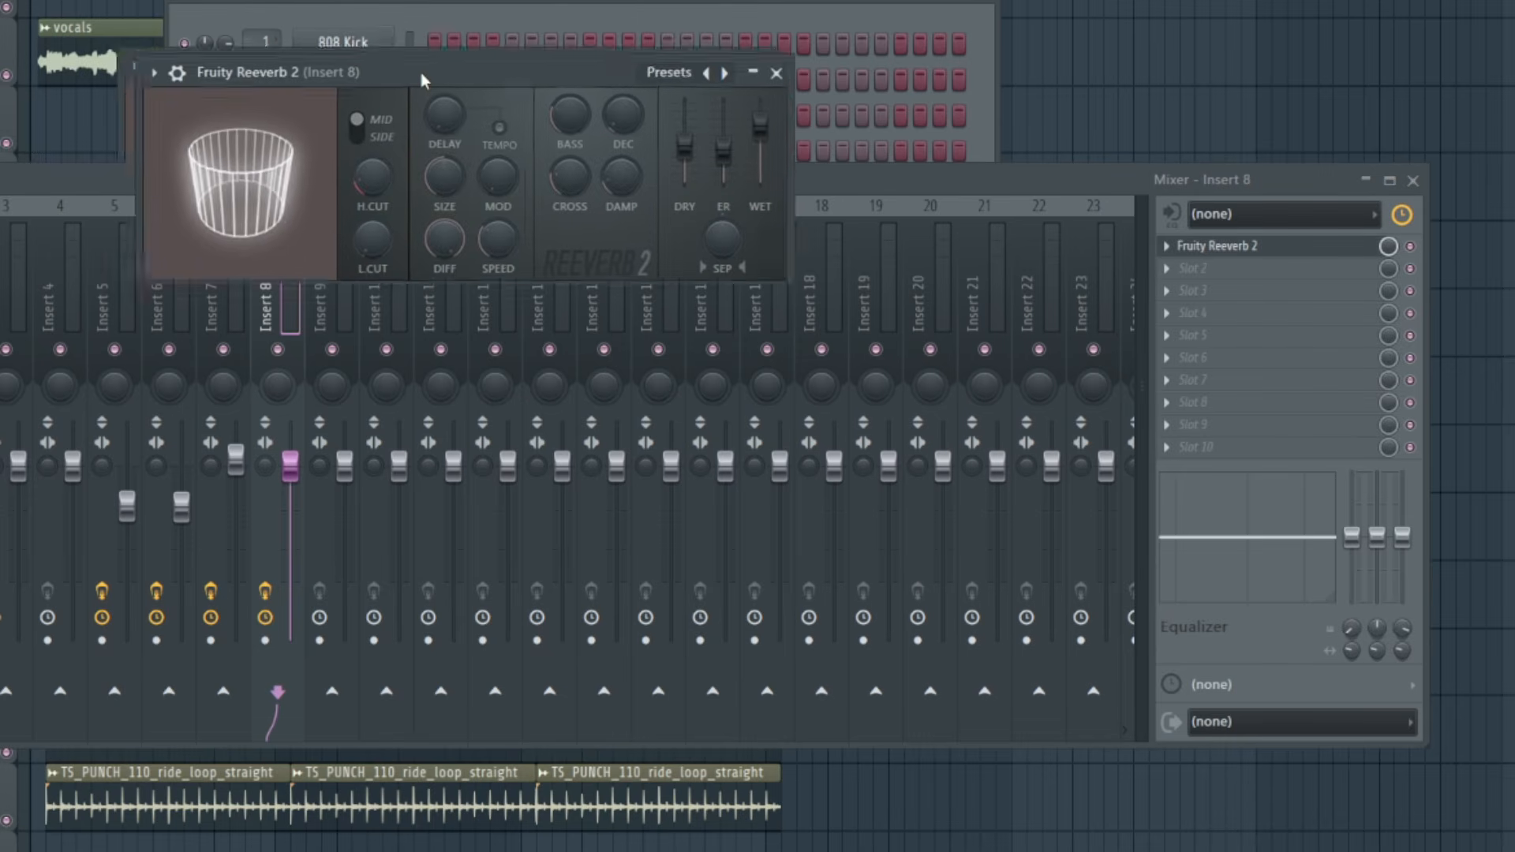
left_click_drag(423, 70, 596, 226)
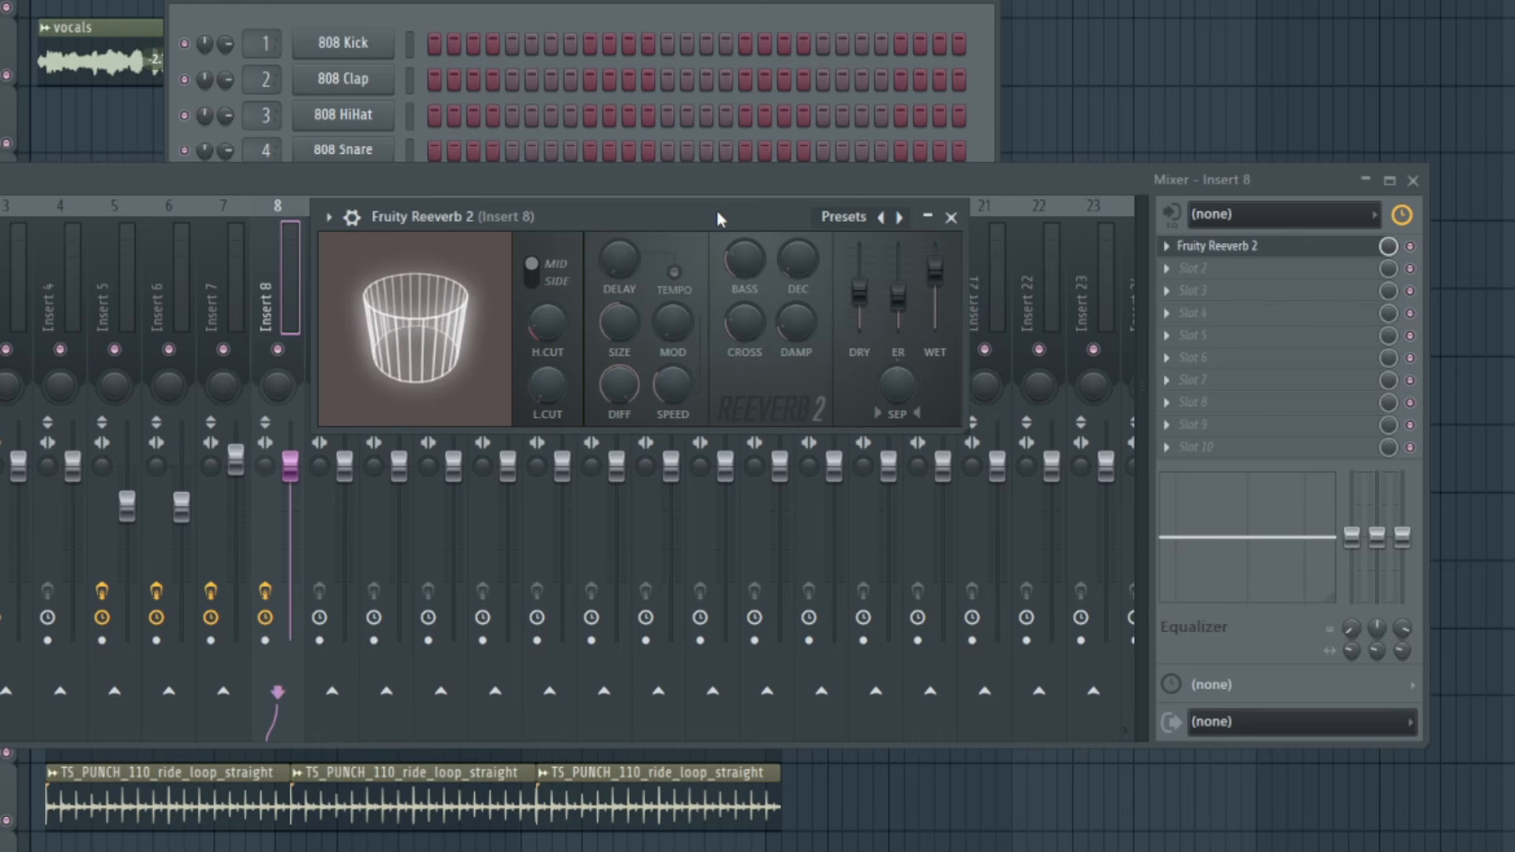
left_click_drag(718, 218, 692, 260)
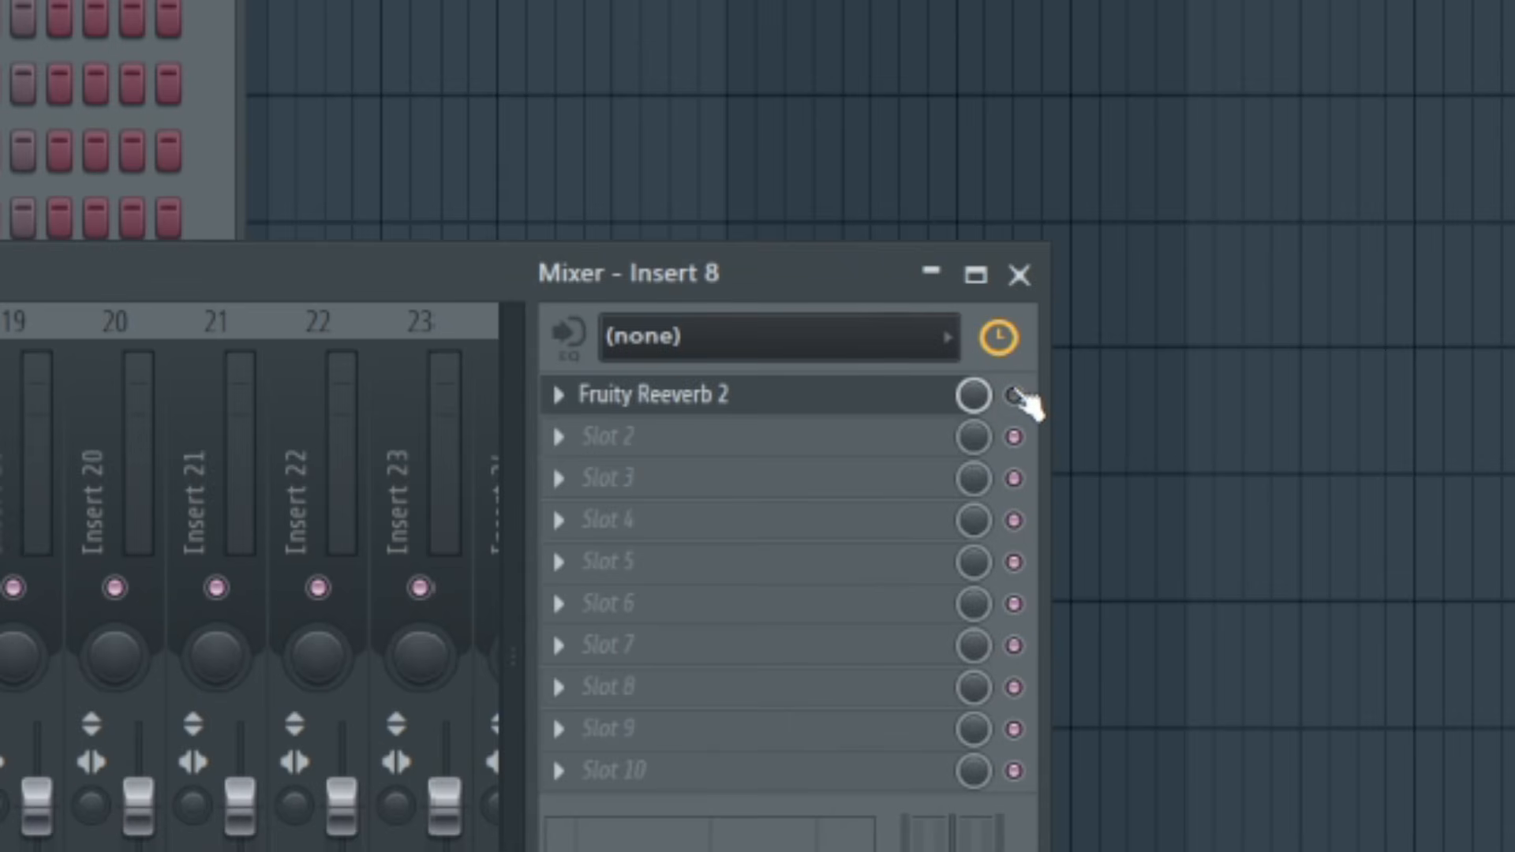
- Switch Fruity Reeverb 2 on Insert 8 back on and show its window again
left_click(1014, 395)
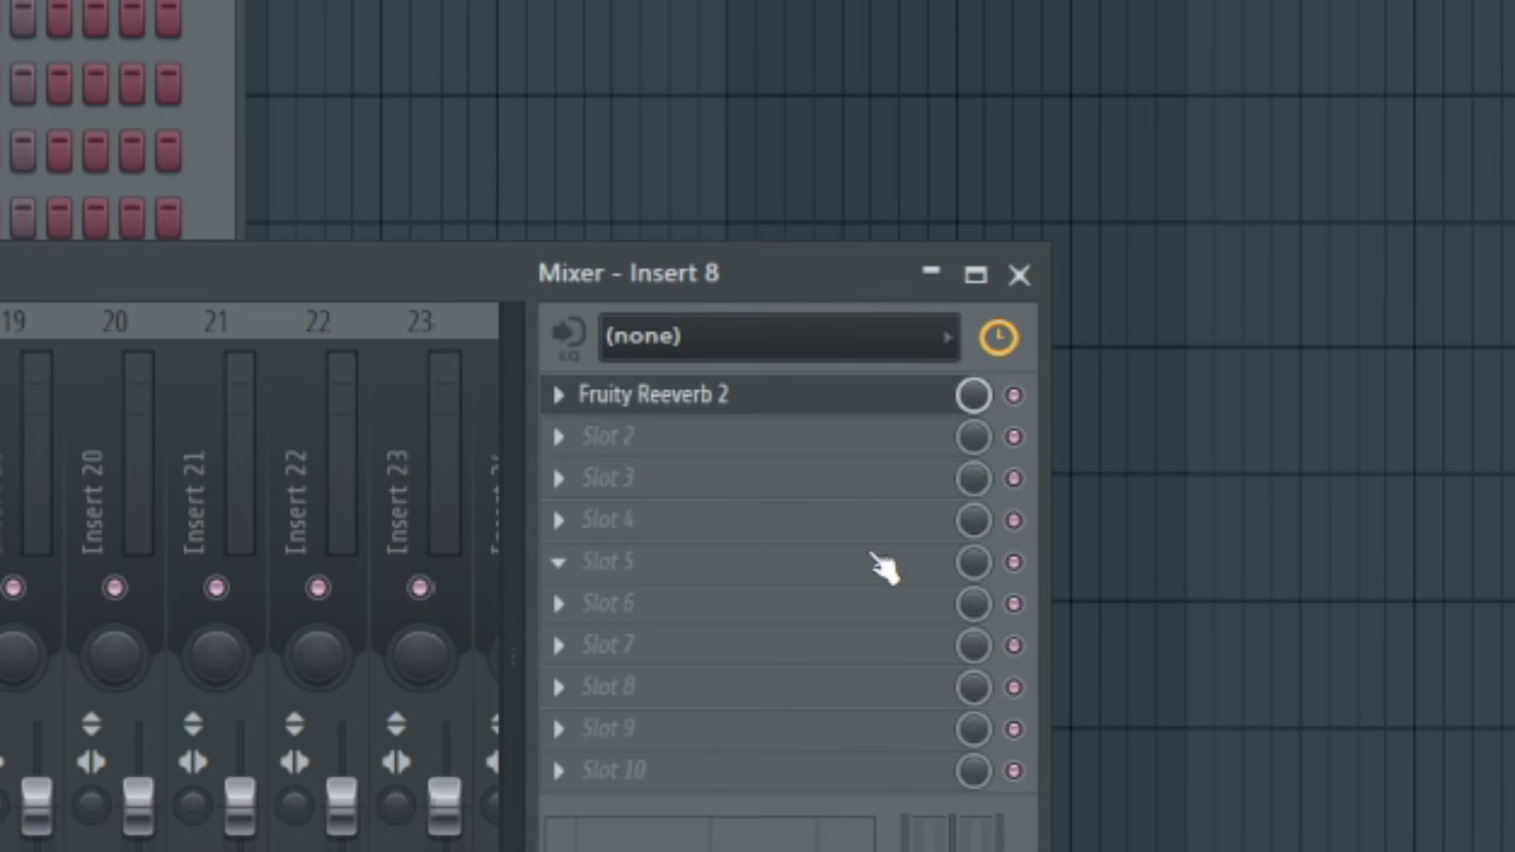
left_click(832, 395)
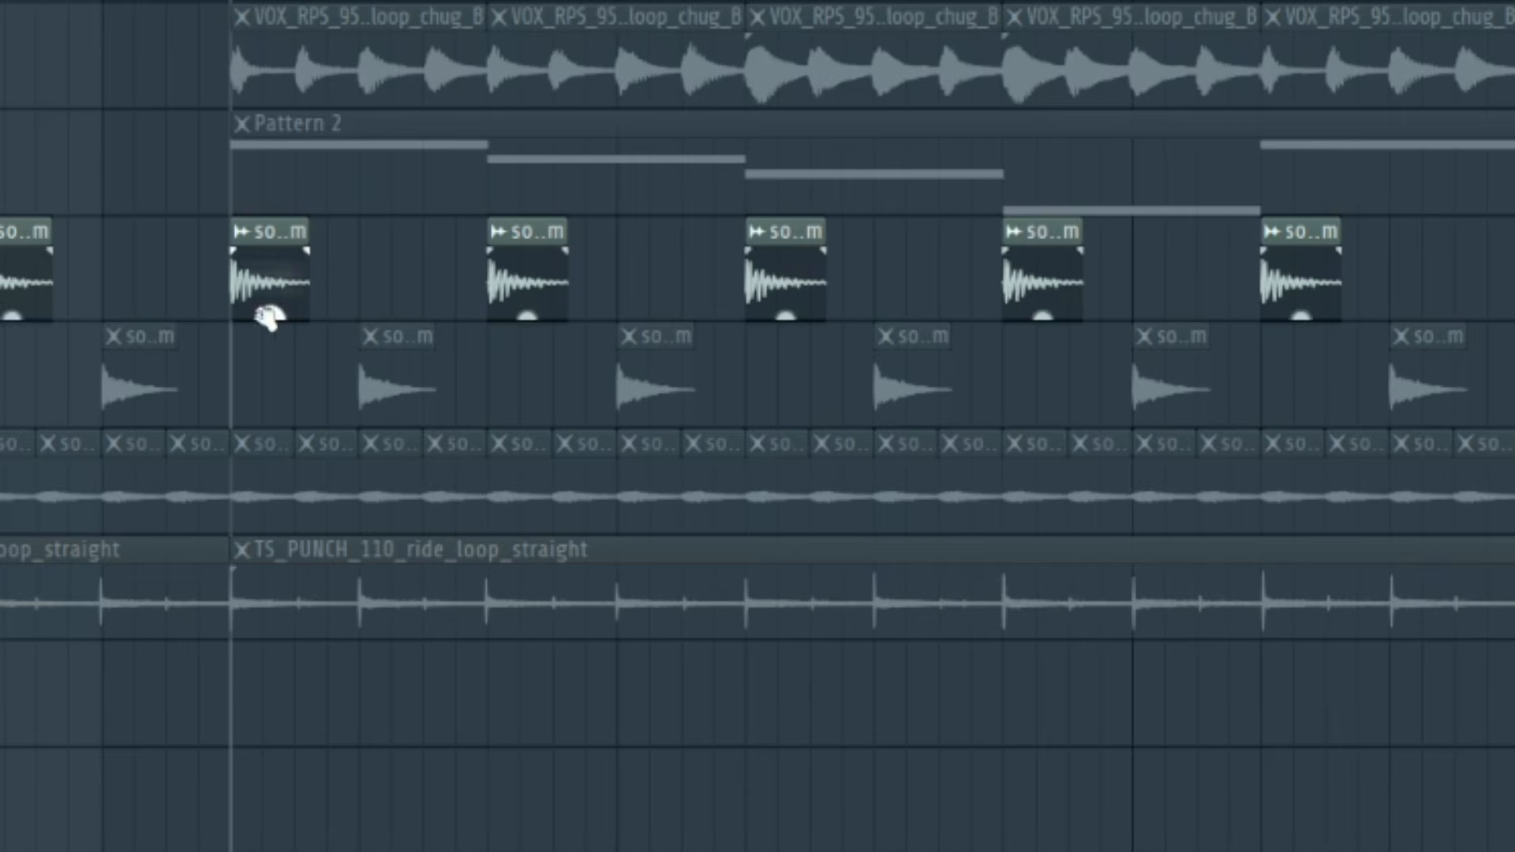
- Play the drum samples on Track 11 and Track 12 separately and together in the playlist
key("space")
key("space")
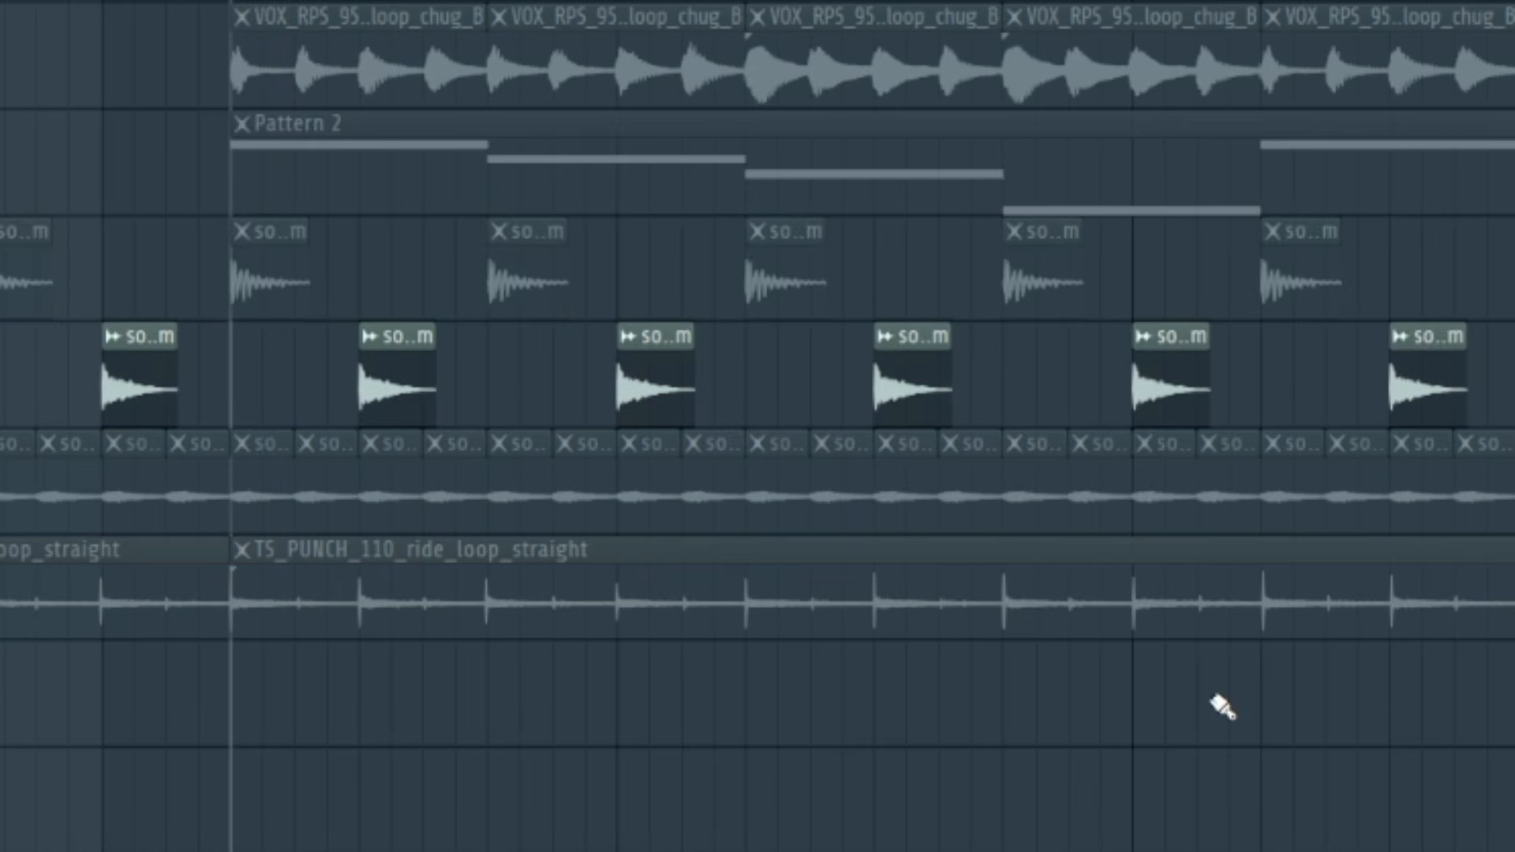
key("space")
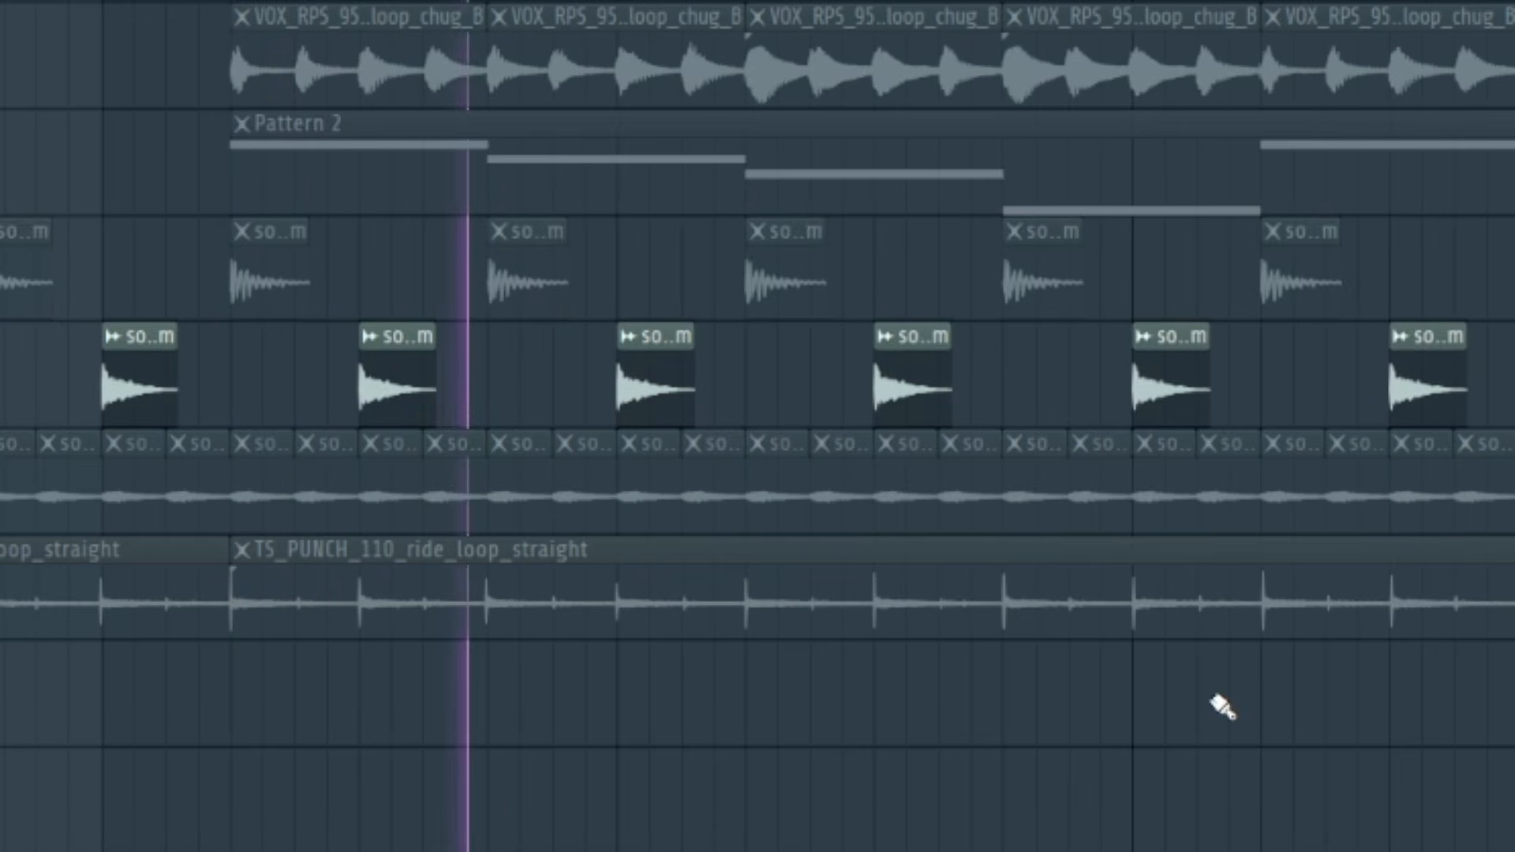
key("space")
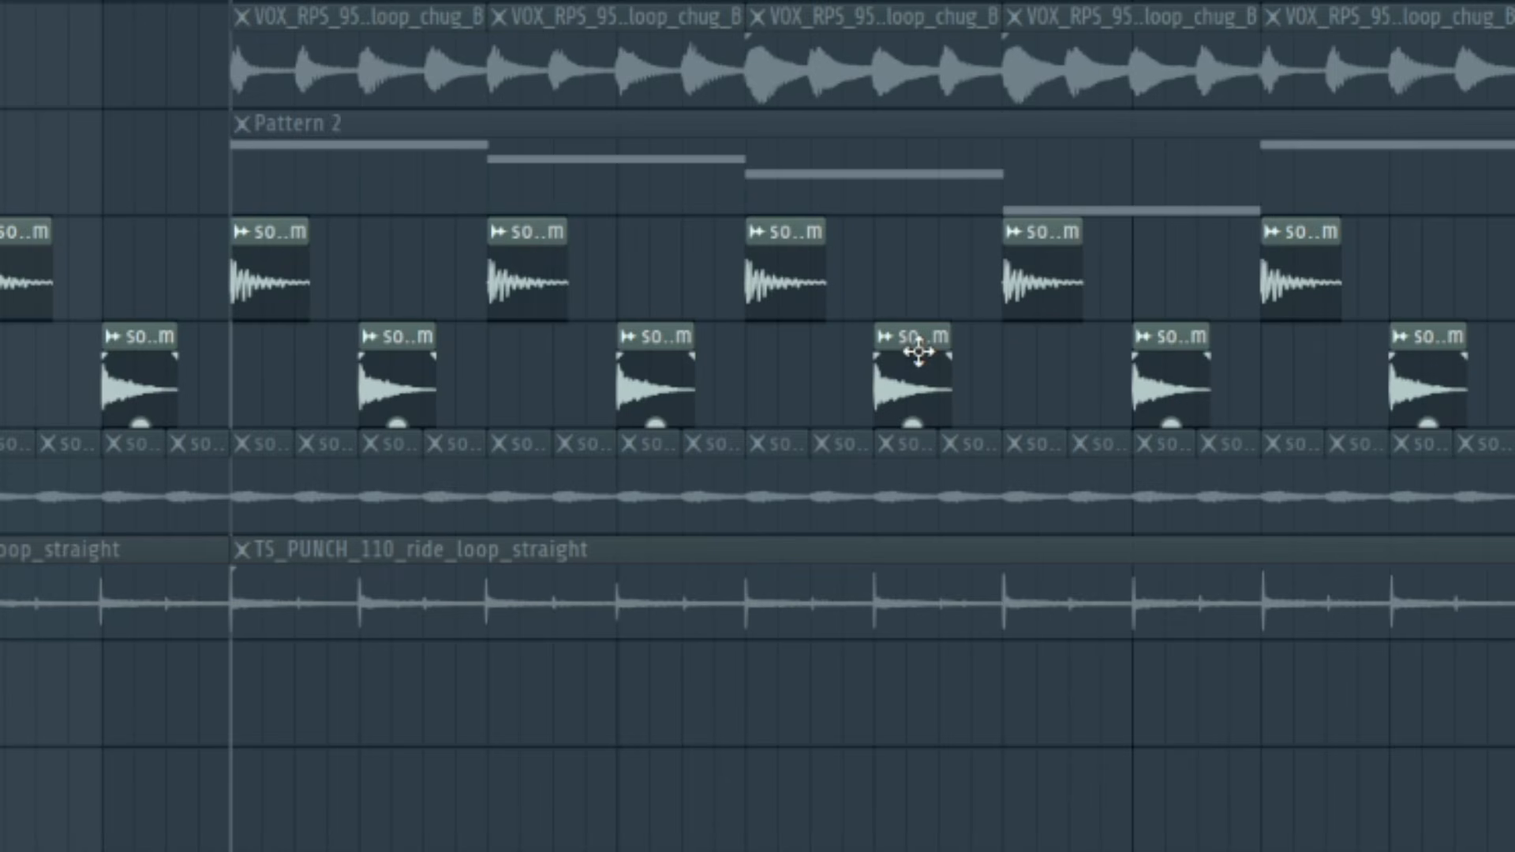
key("space")
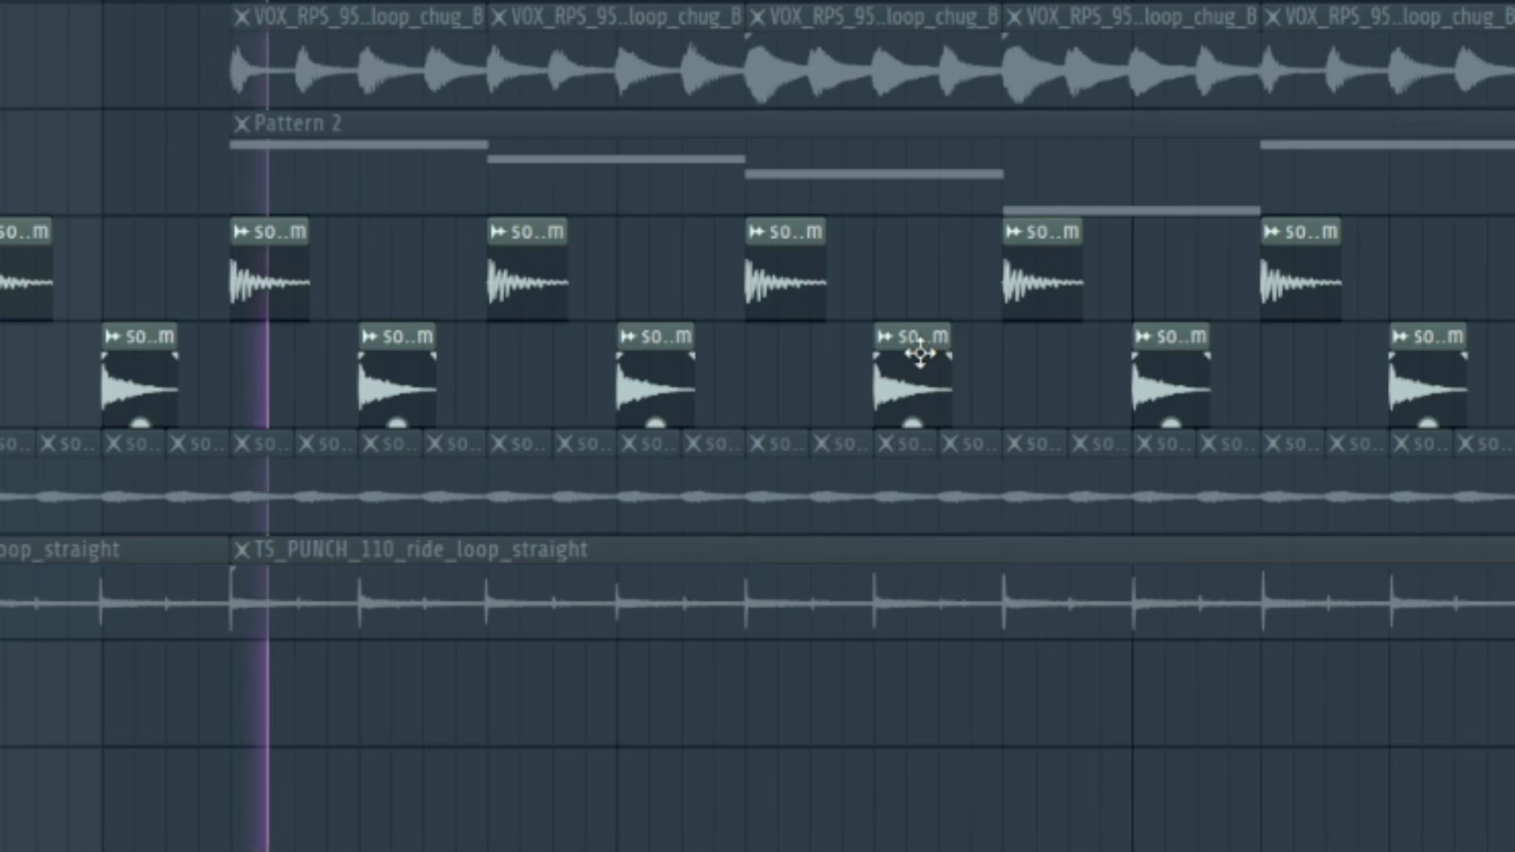
- Solo the repeated drum sample on Track 13 and listen to it on its own
left_click(261, 513)
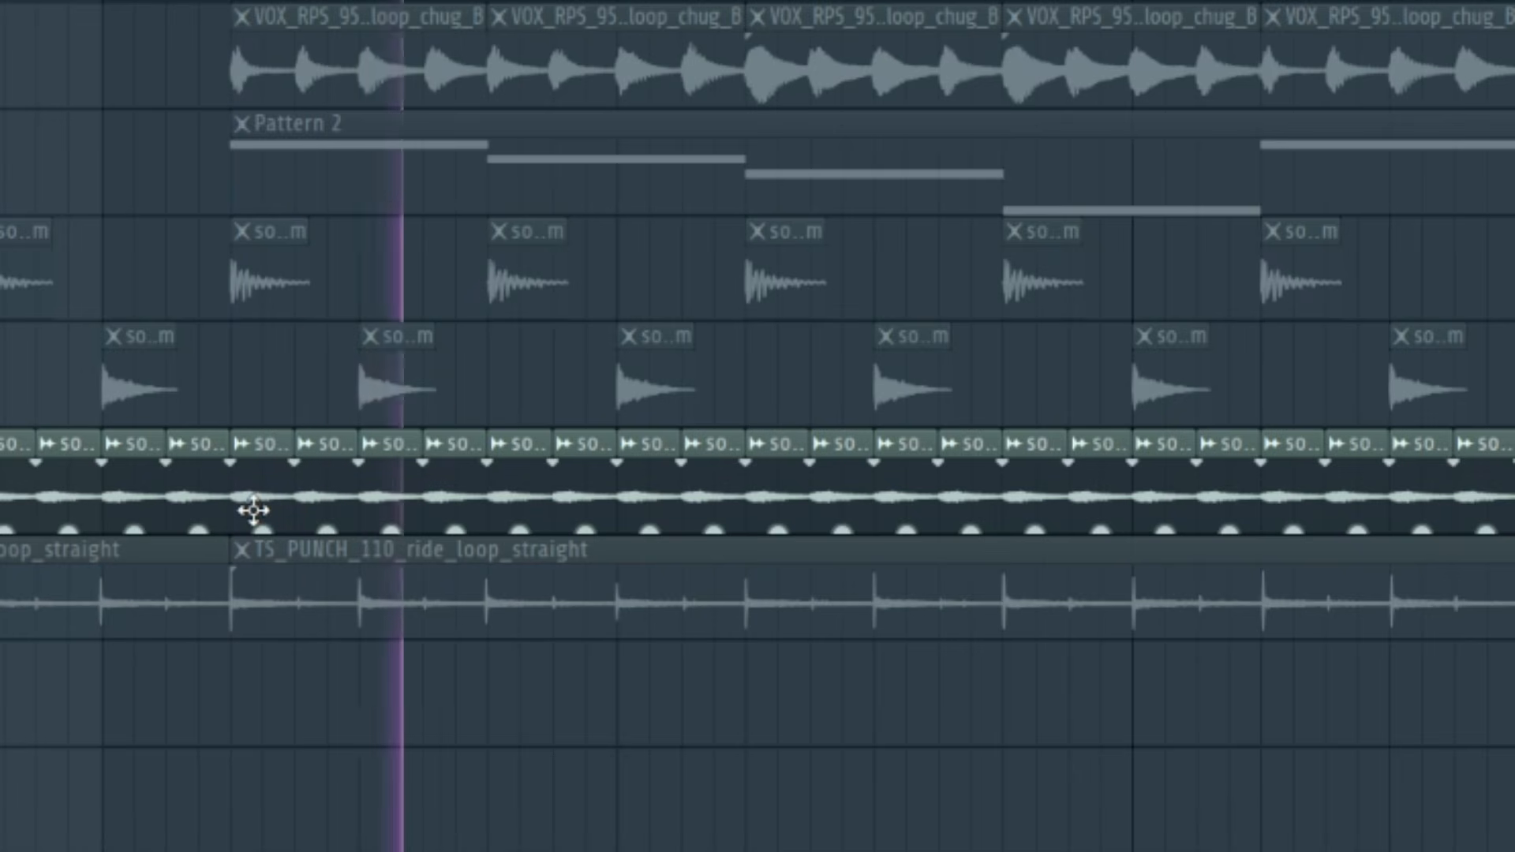
key("space")
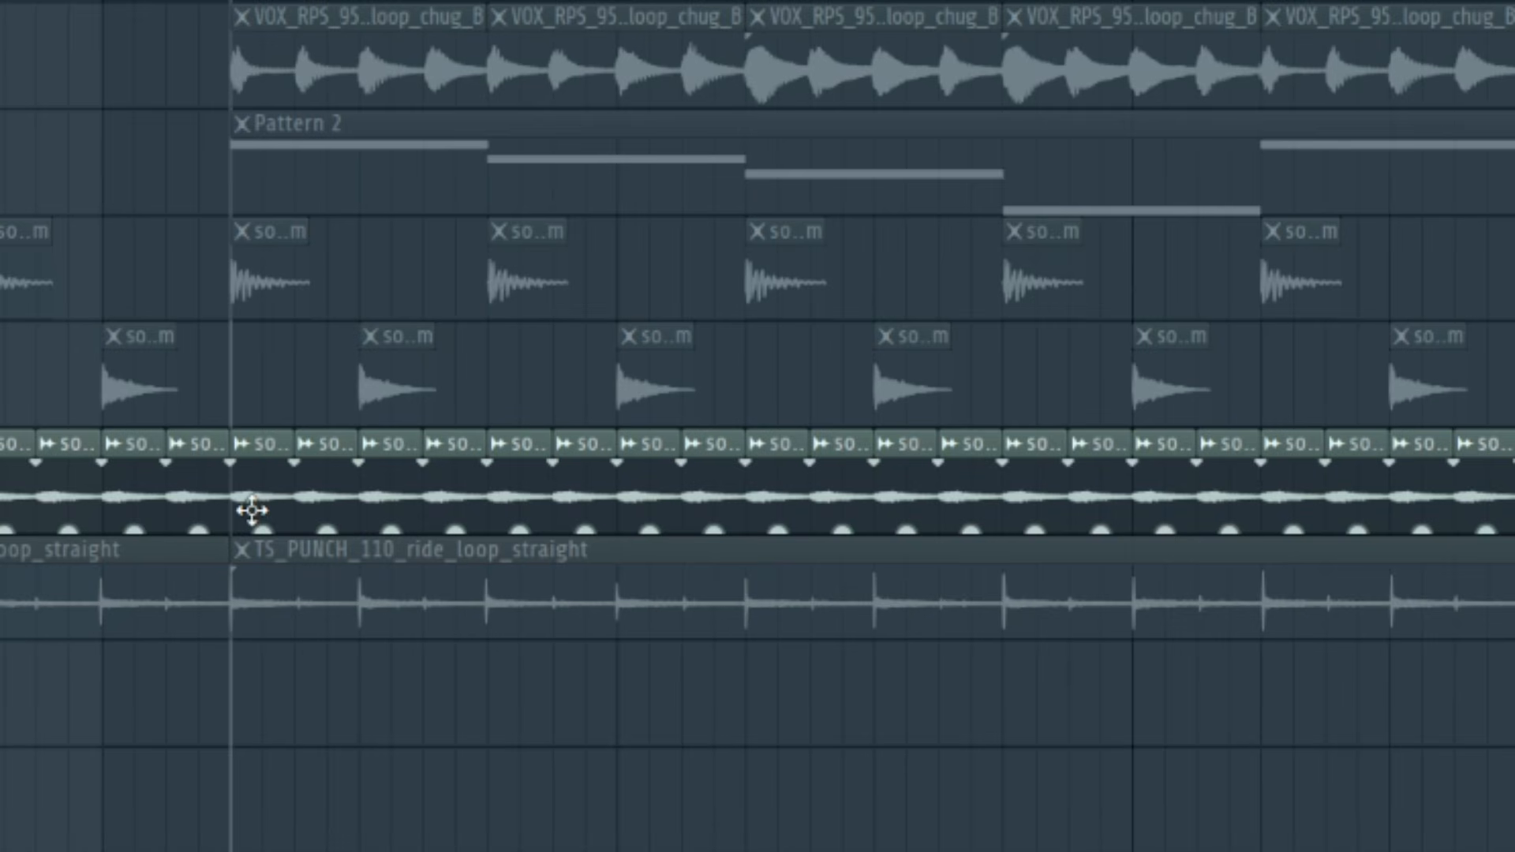
double_click(251, 510)
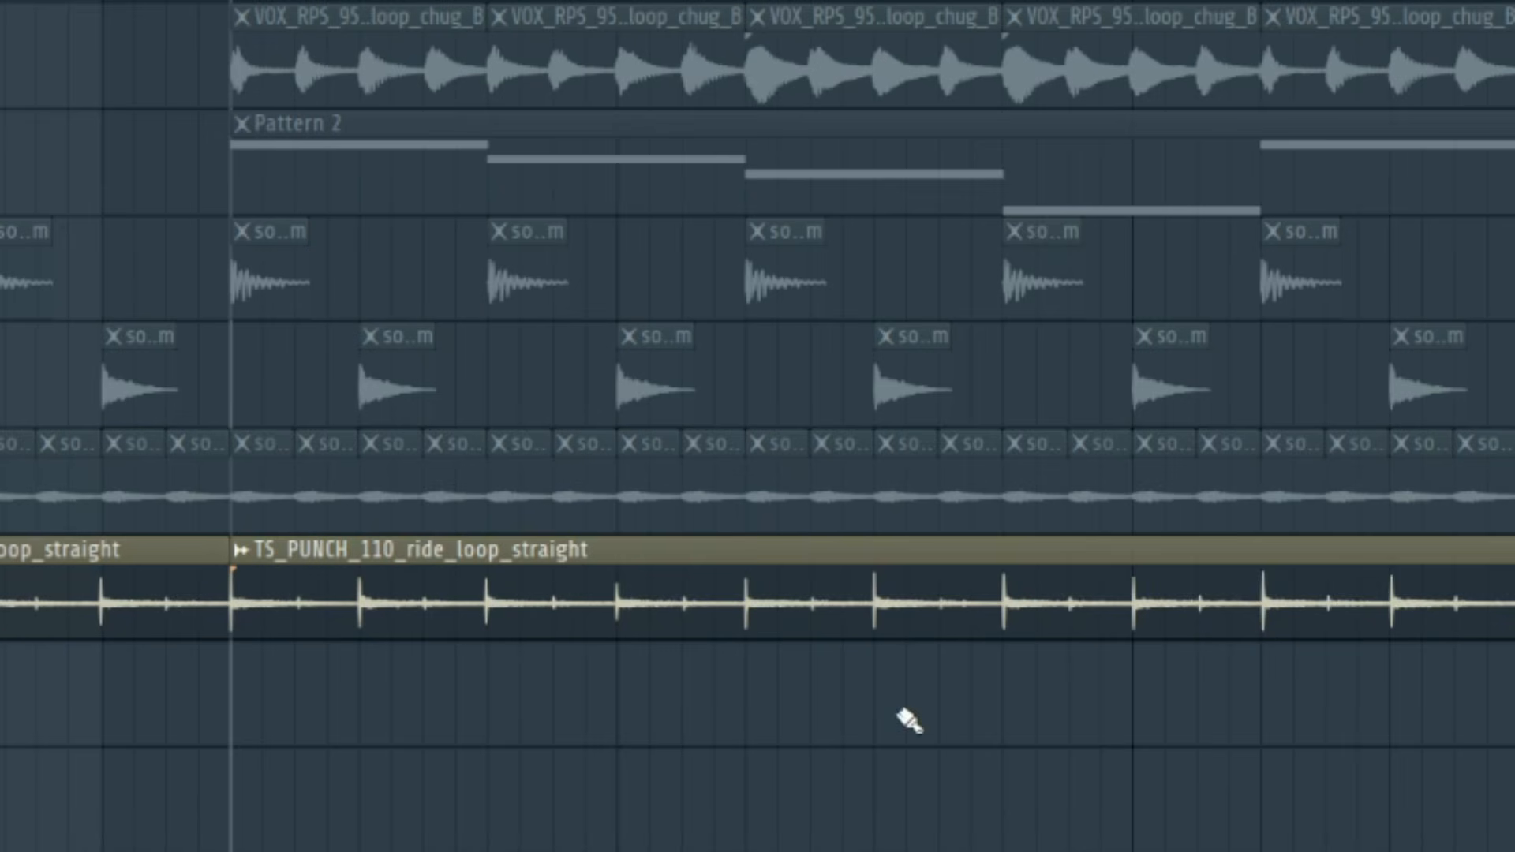
- Audition TS_PUNCH_110_ride_loop_straight alone and together with the drum samples on Tracks 11 to 13
key("space")
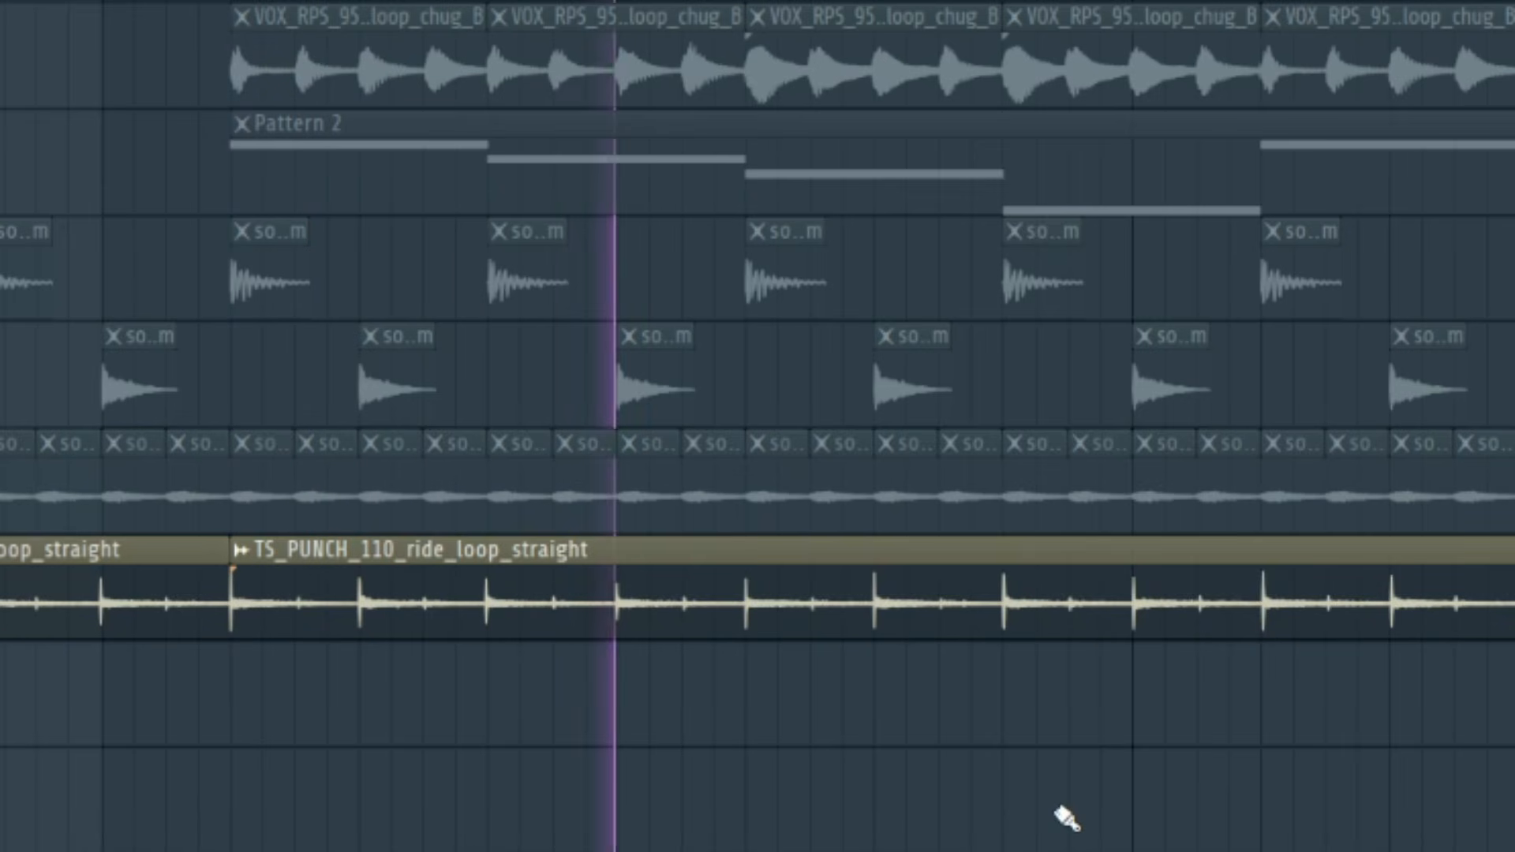
key("space")
key("space")
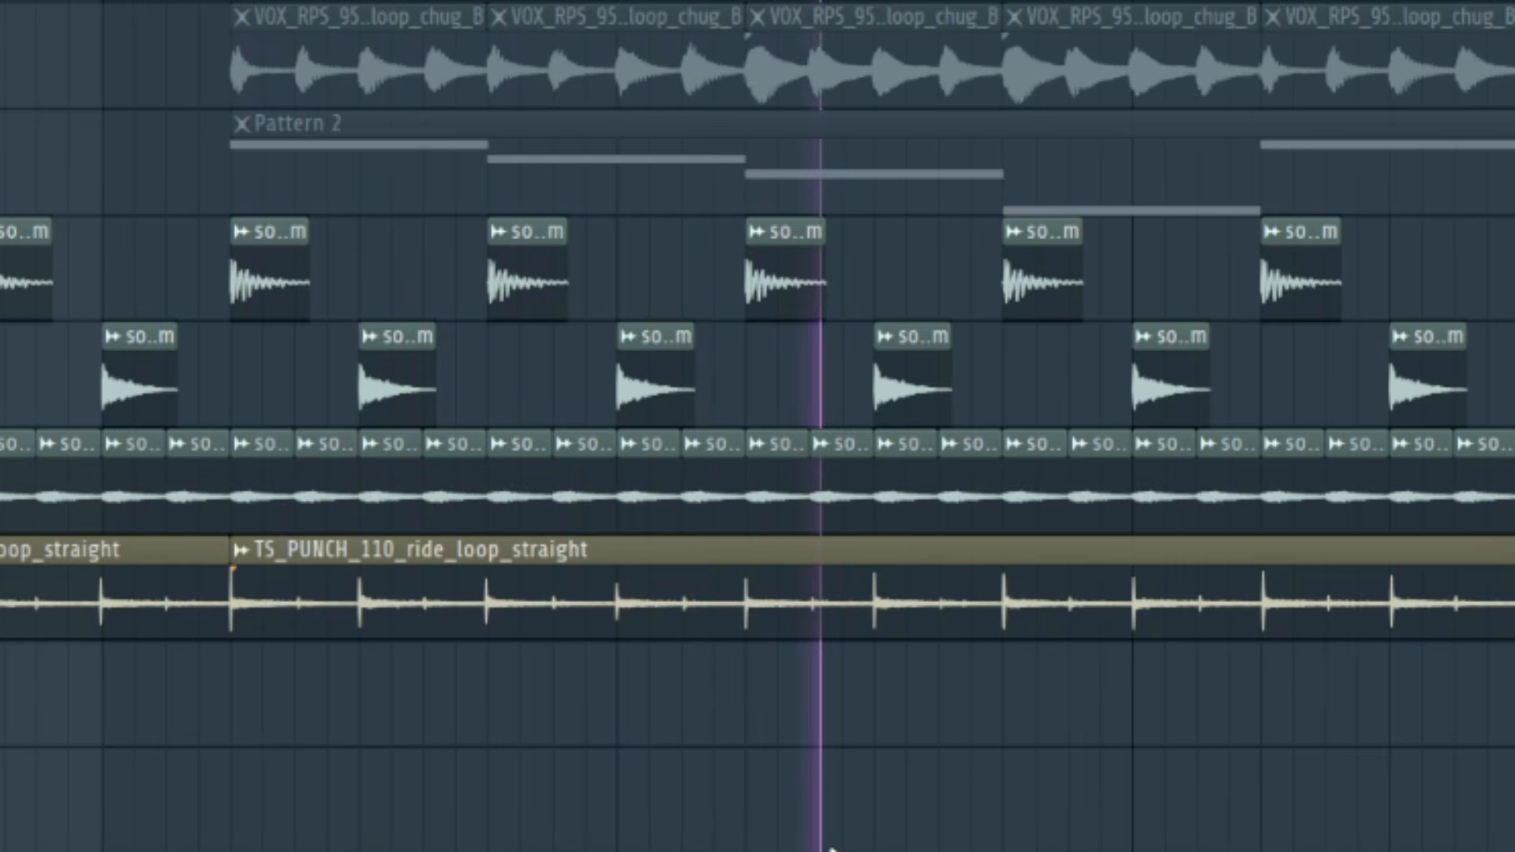
key("space")
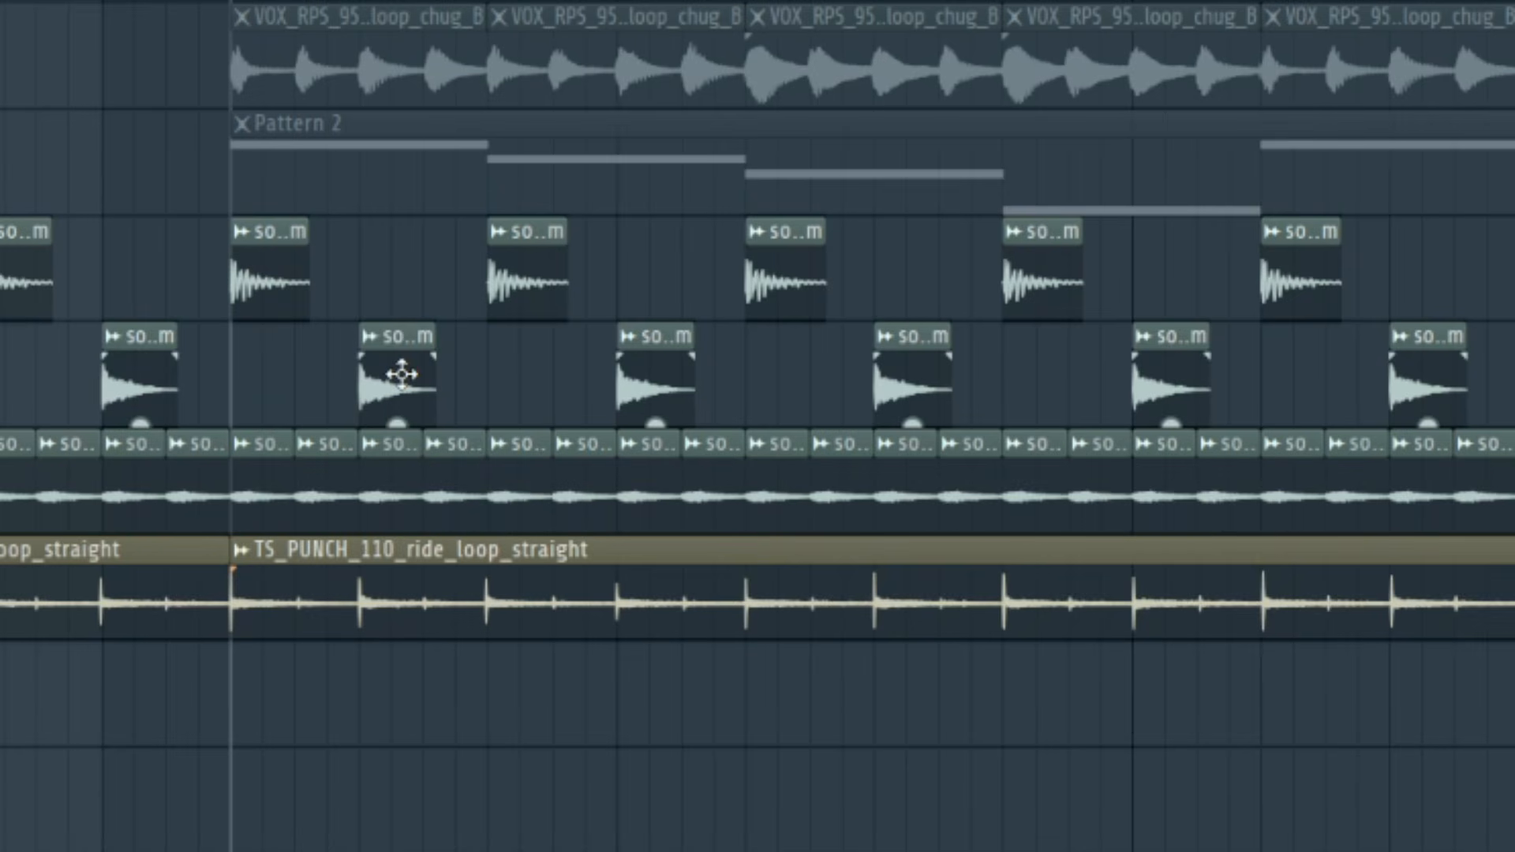
- Open Fruity Blood Overdrive on Insert 1, place its window over the mixer and view its settings
key("F9")
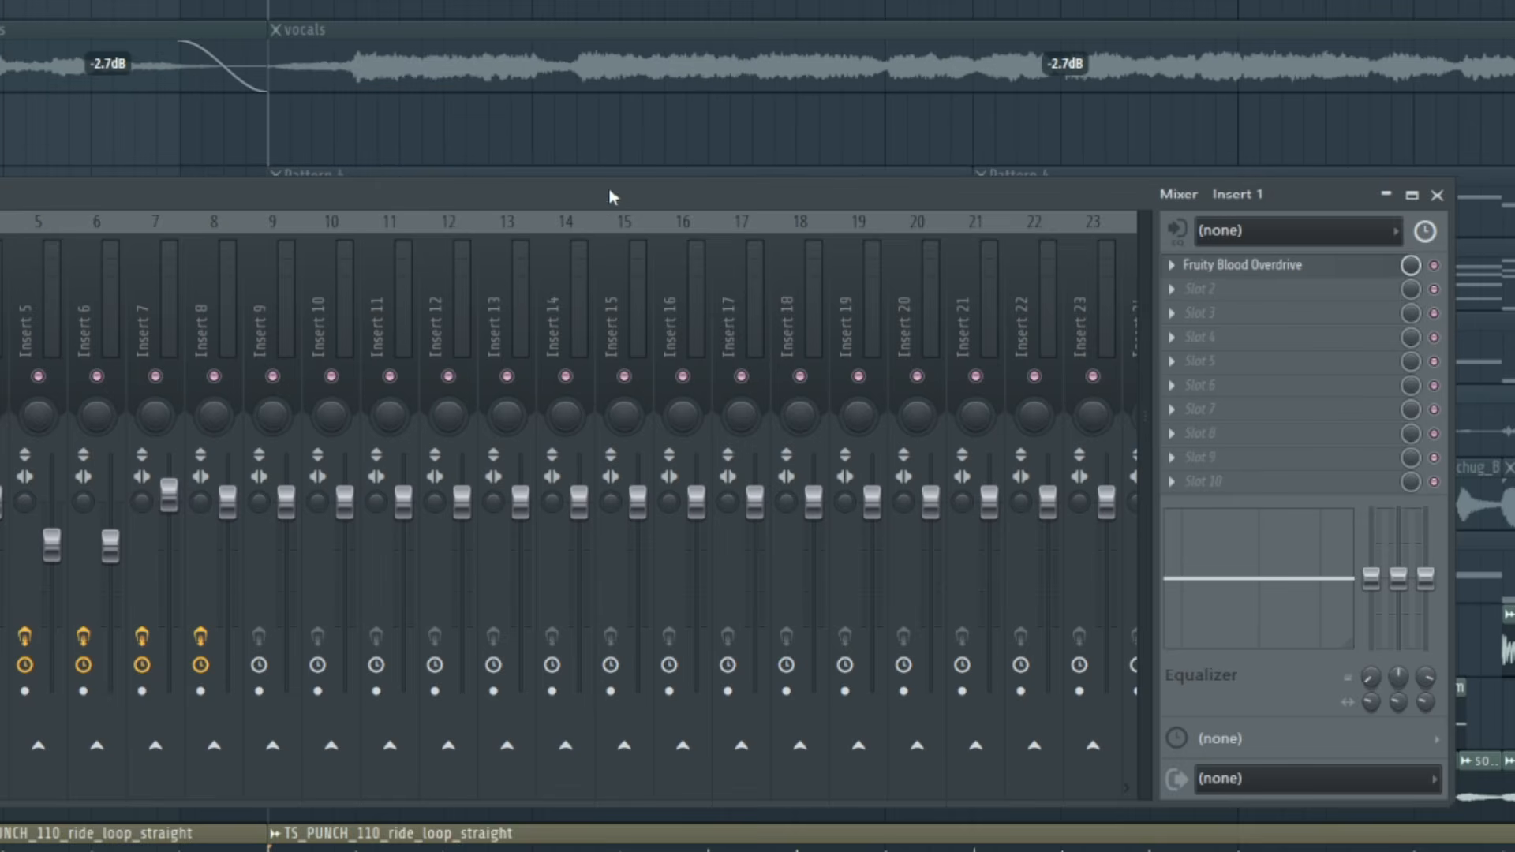
left_click(1238, 263)
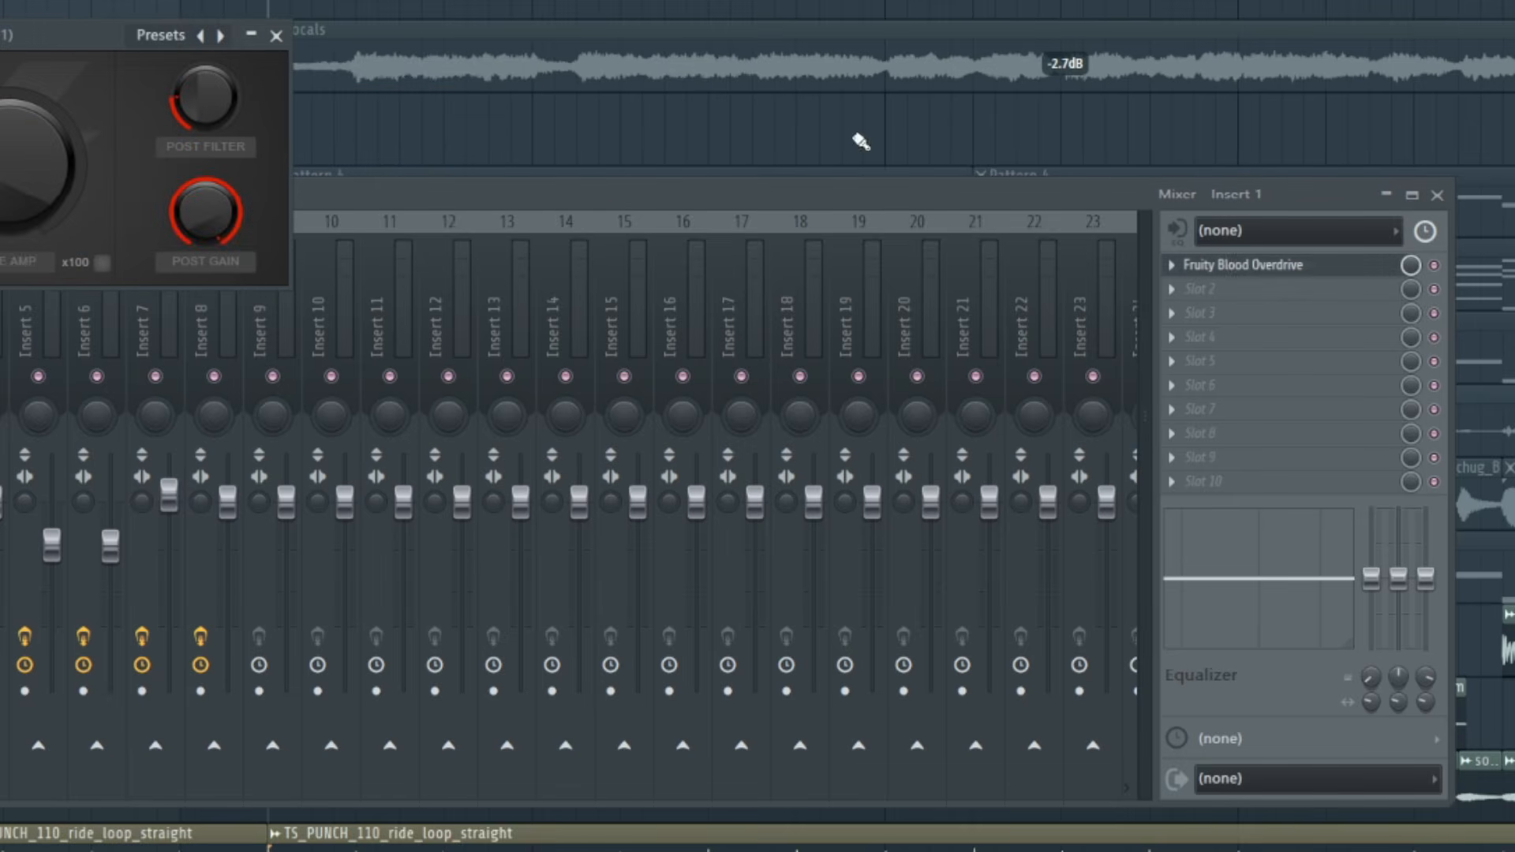
left_click_drag(63, 35, 550, 302)
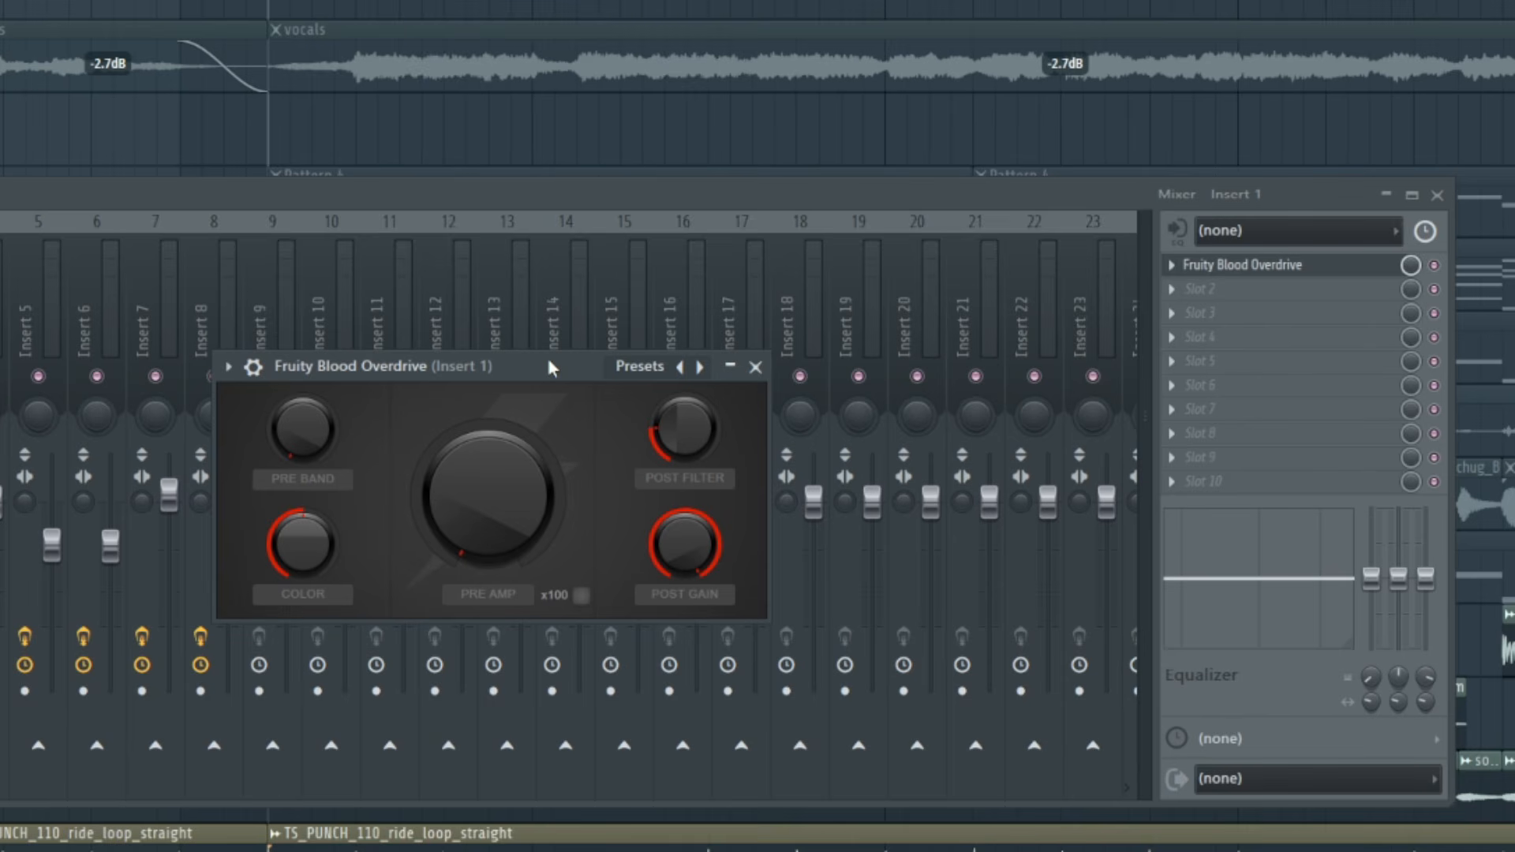
left_click_drag(550, 368, 463, 339)
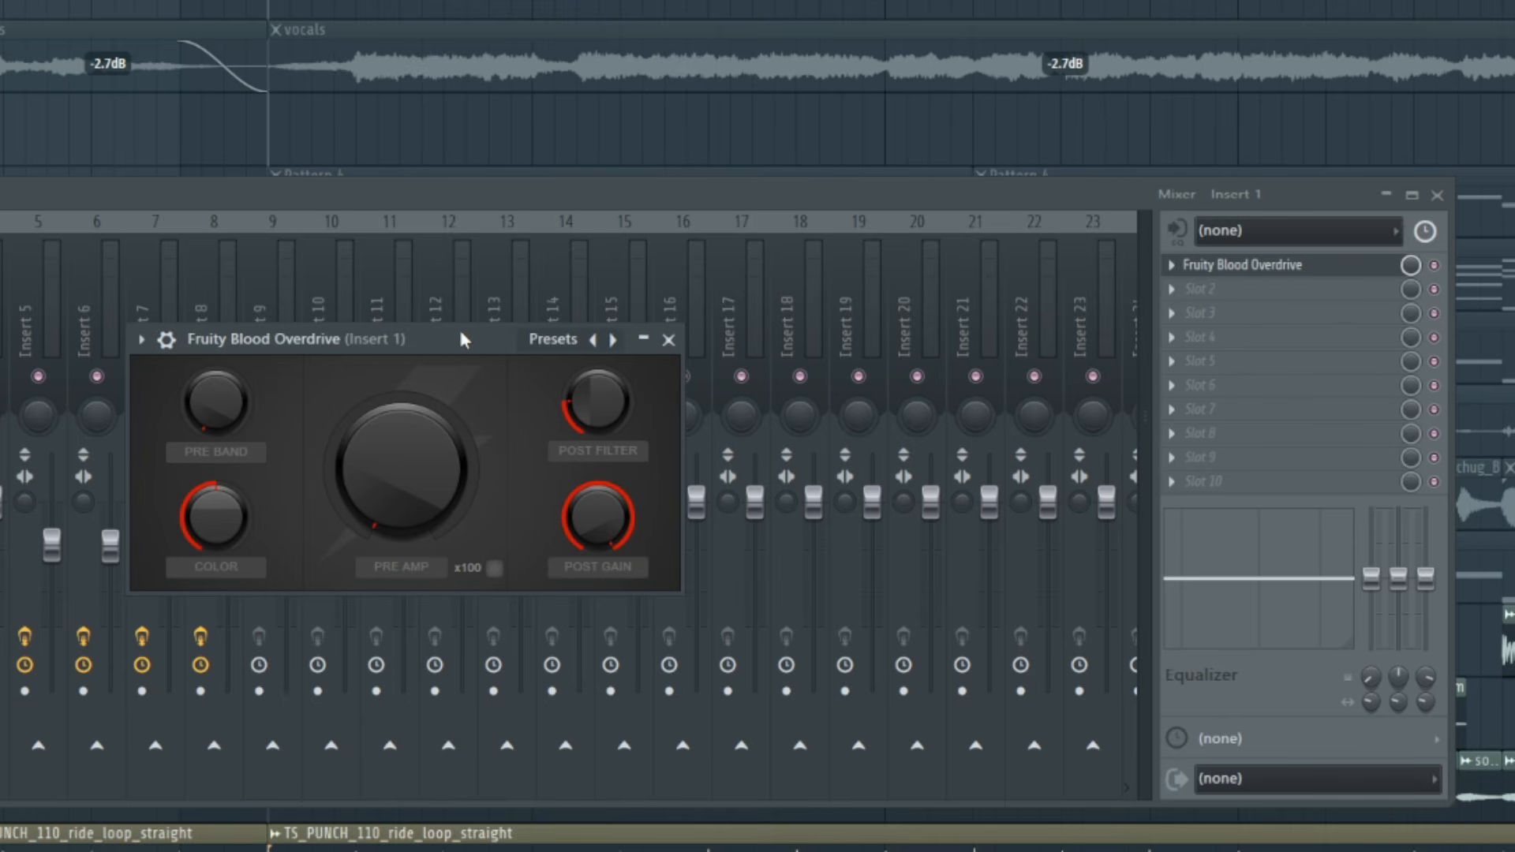
left_click(416, 323)
left_click(0, 323)
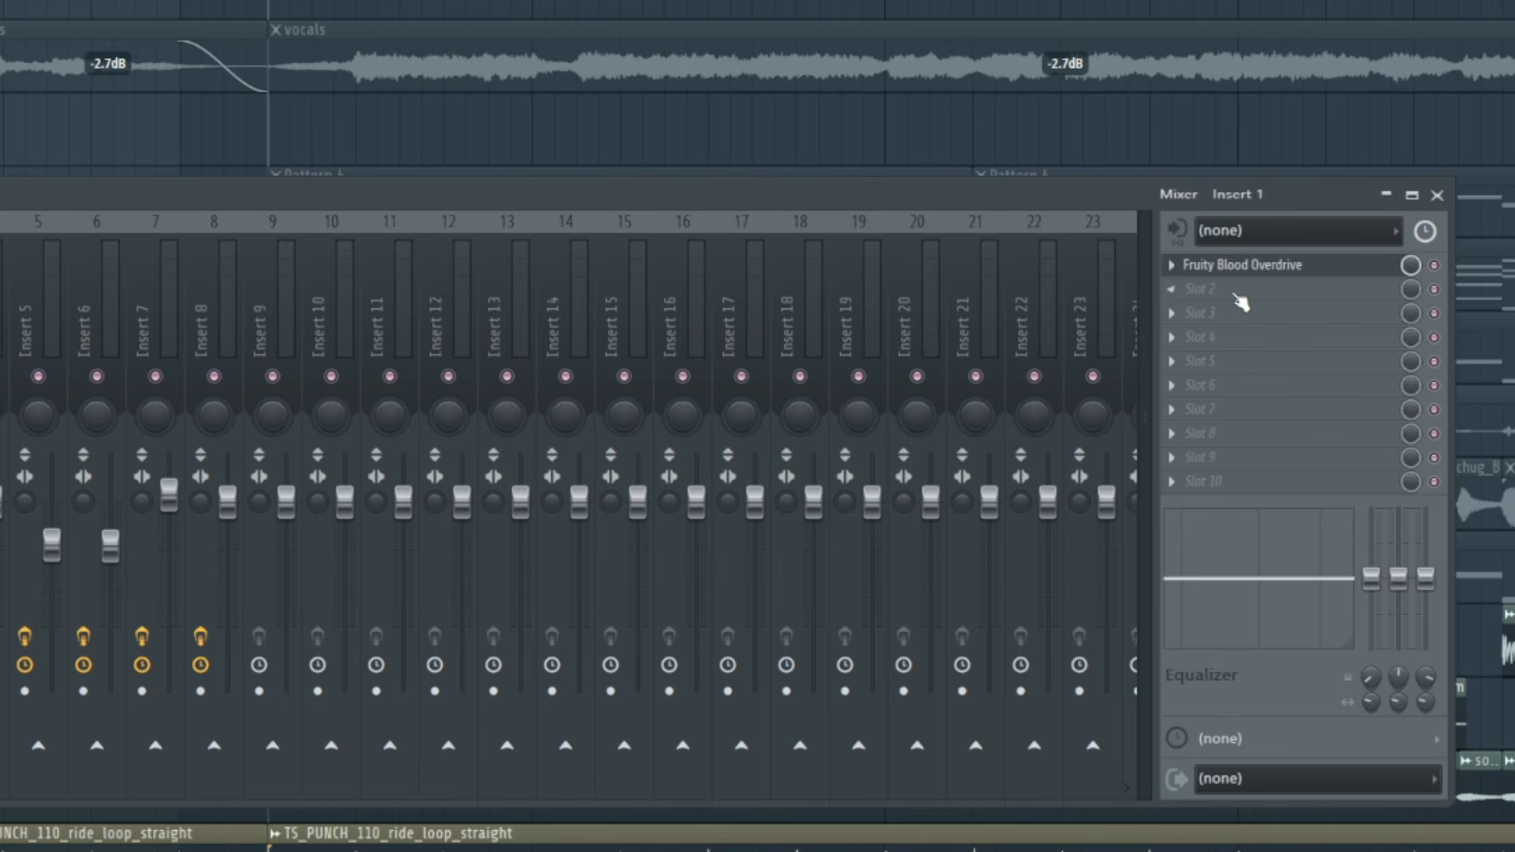
left_click(1232, 270)
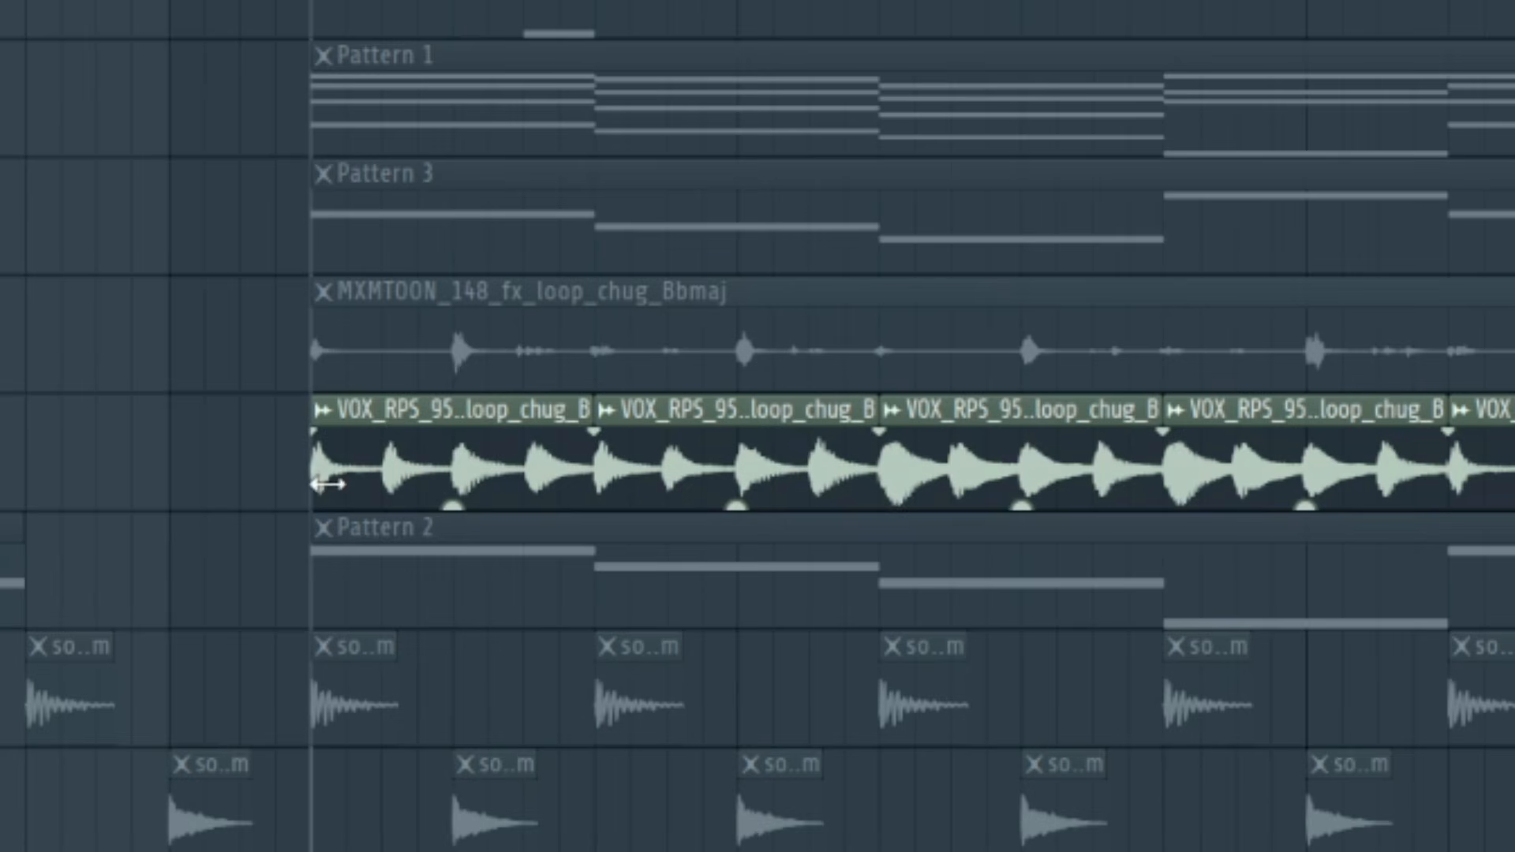
- Try to extend the start of the first VOX_RPS_95_guitar_loop_chug_B clip to an earlier position, and undo the change
left_click_drag(307, 482, 4, 482)
key("ctrl+z")
- Audition the guitar loop on Track 9 and the MXMTOON_148_fx_loop_chug_Bbmaj loop on Track 8 separately
key("space")
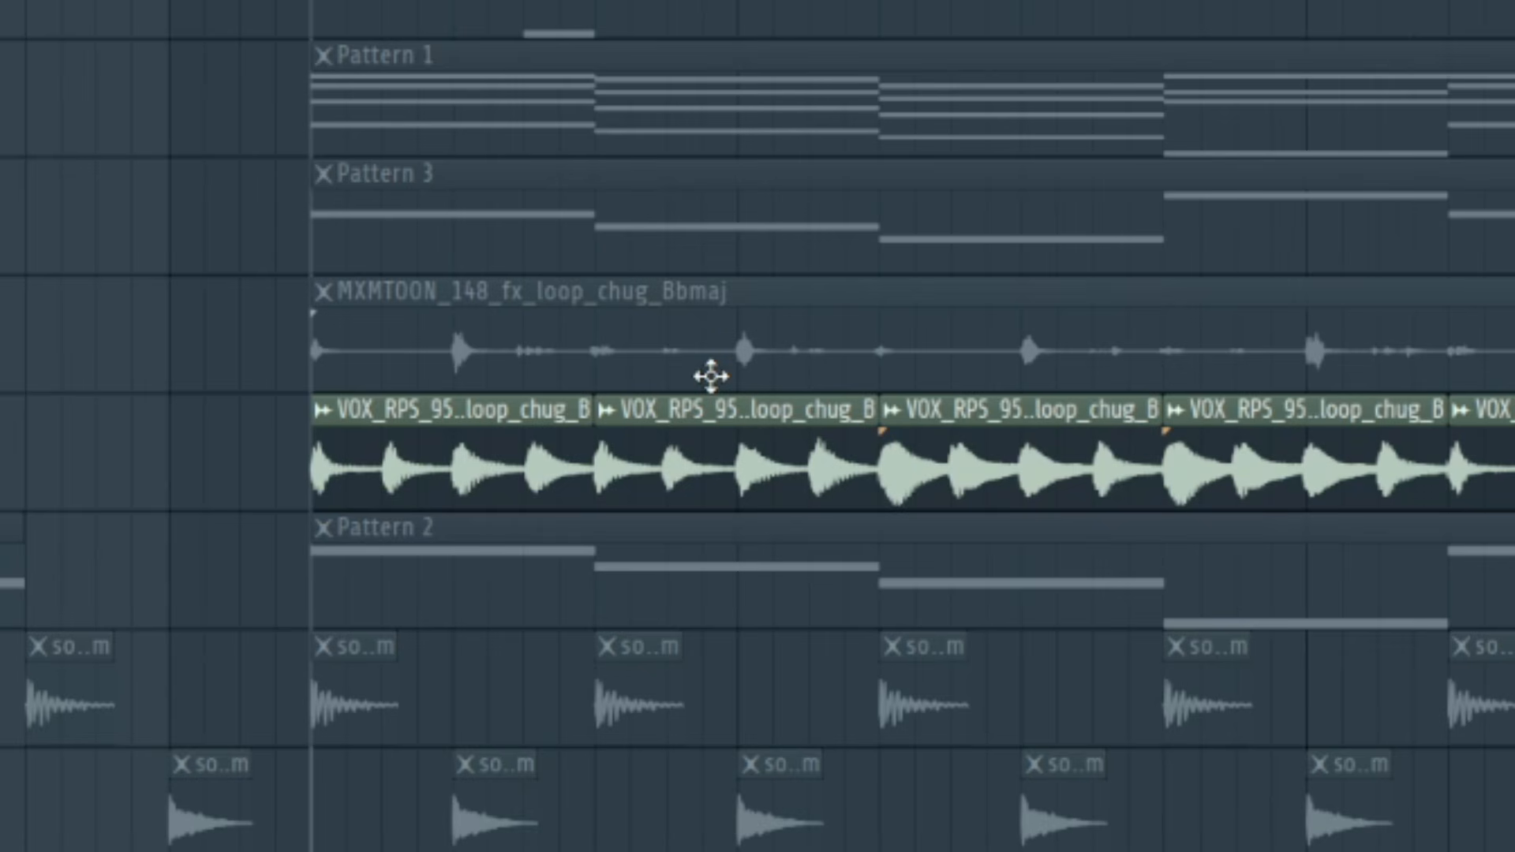
left_click(711, 376)
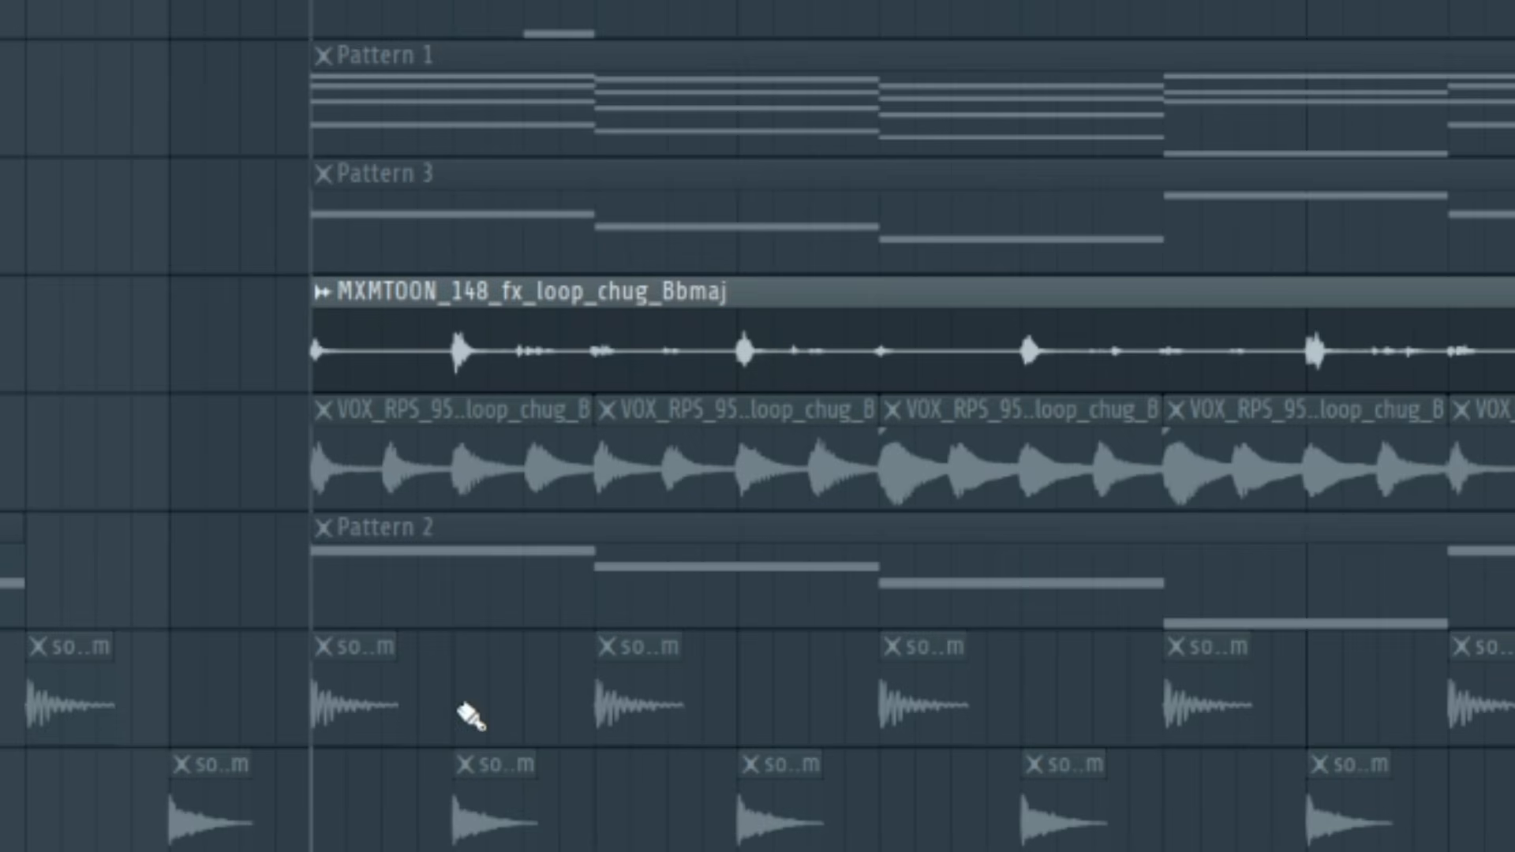
key("space")
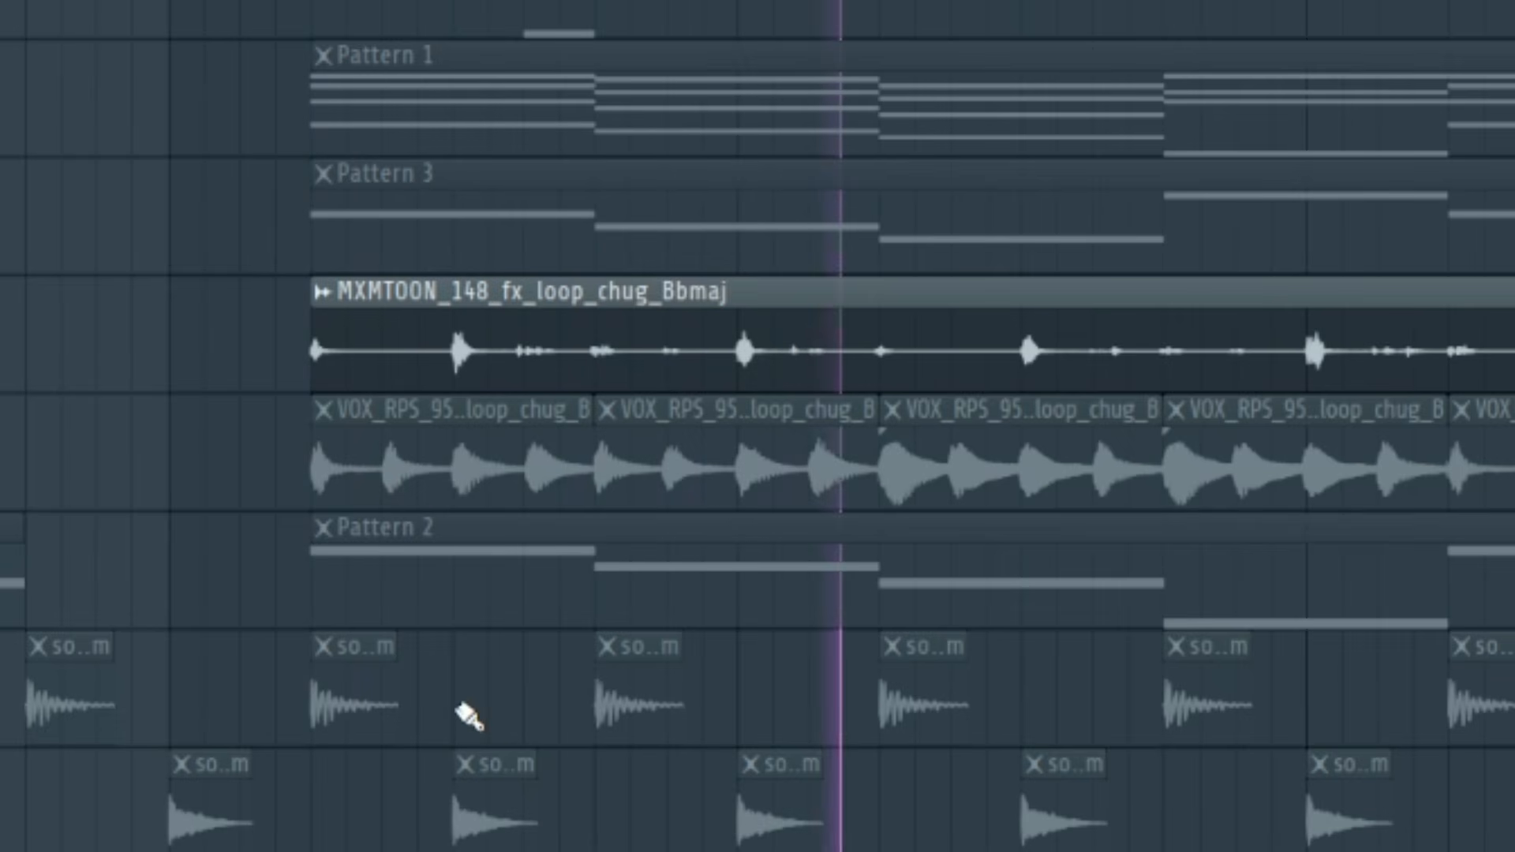
key("space")
- Unmute the guitar loop alongside the MXMTOON_148_fx_loop_chug_Bbmaj loop and play both together
left_click(680, 473)
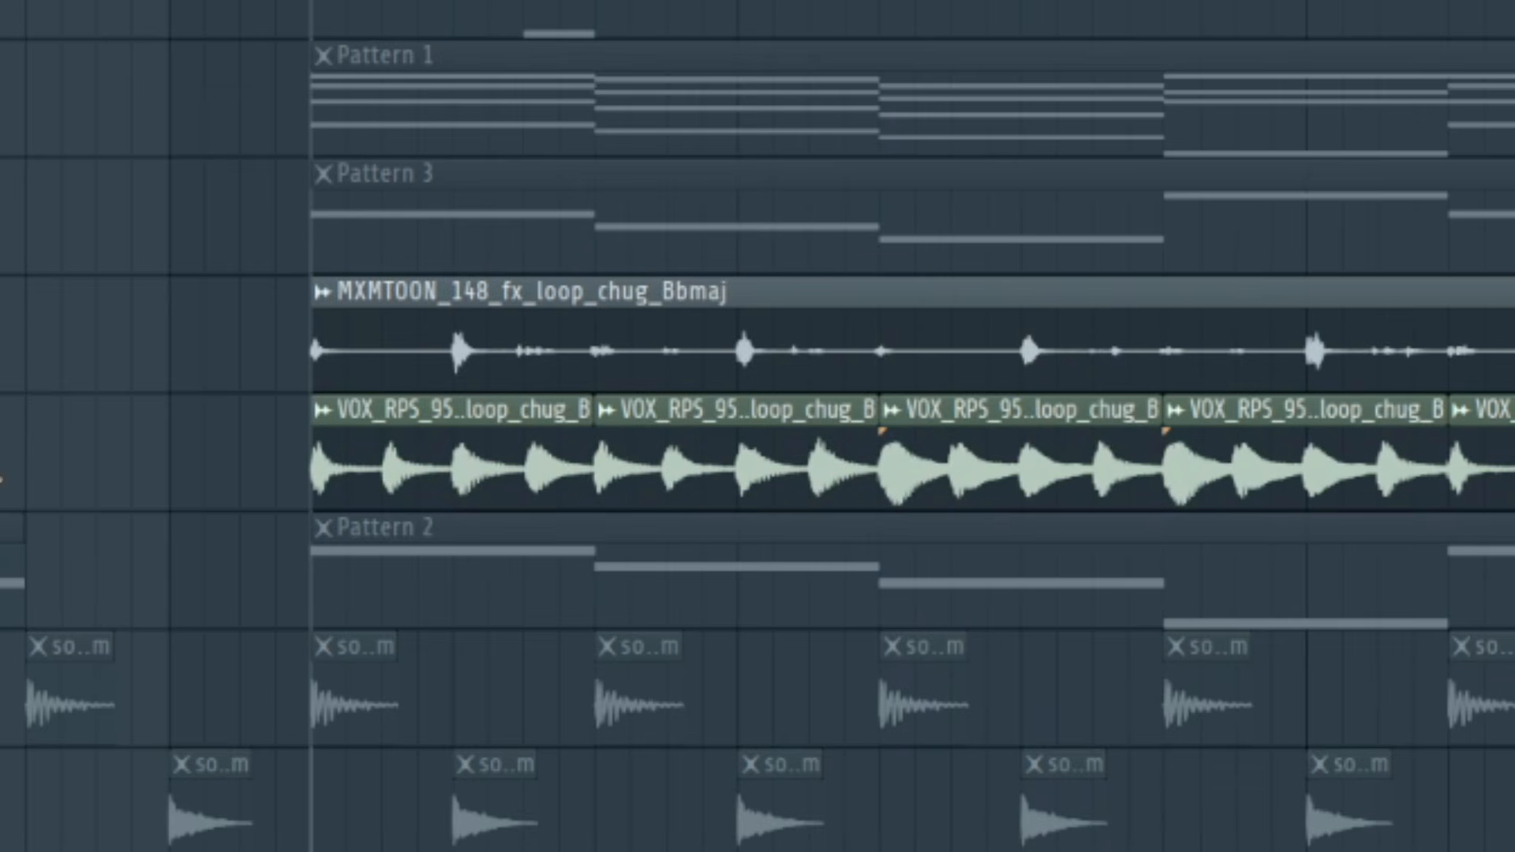
key("space")
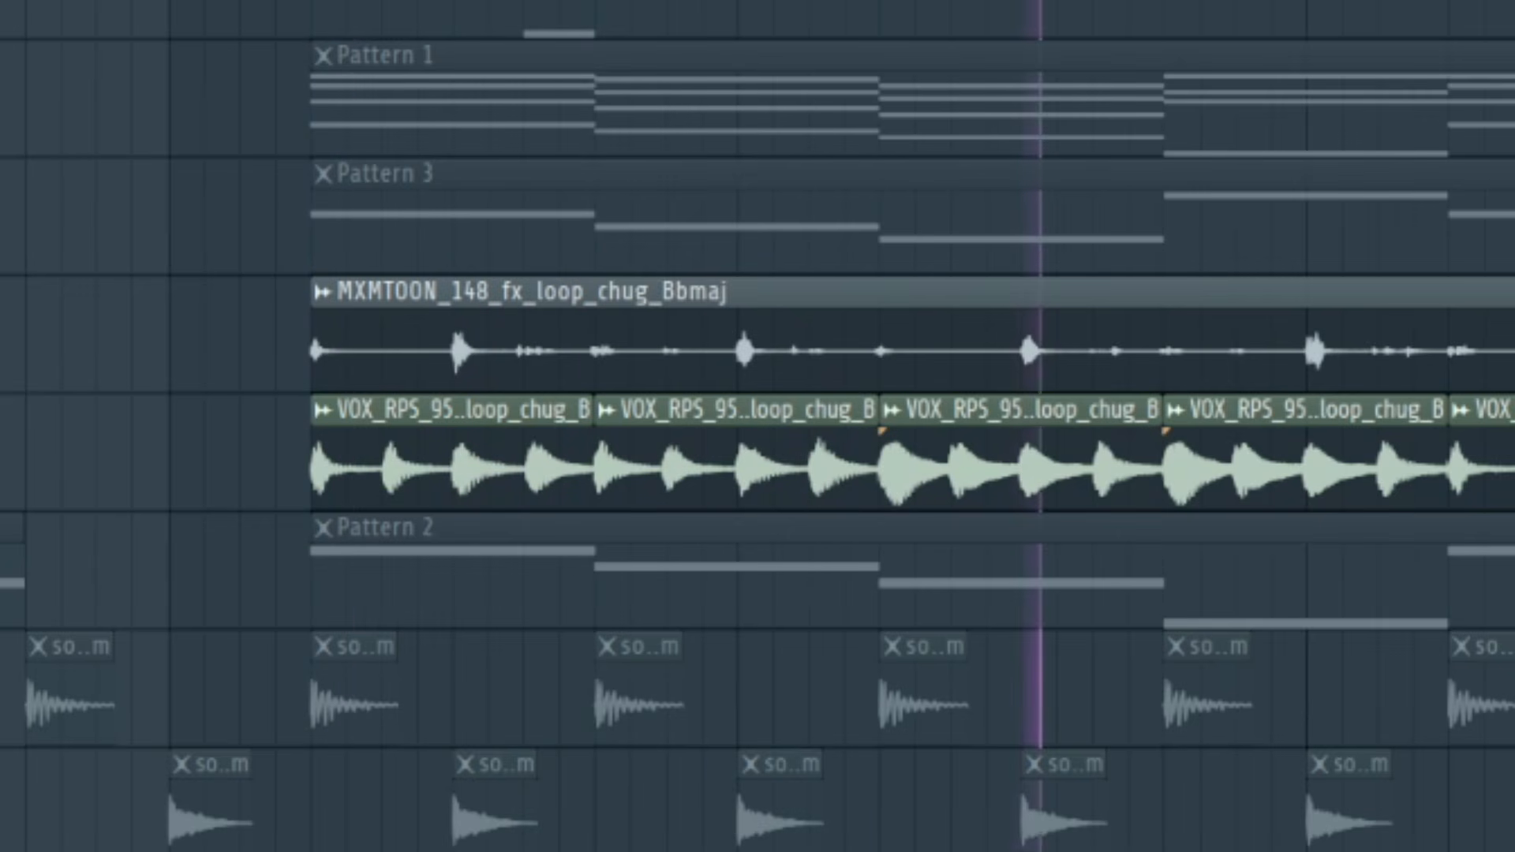
key("space")
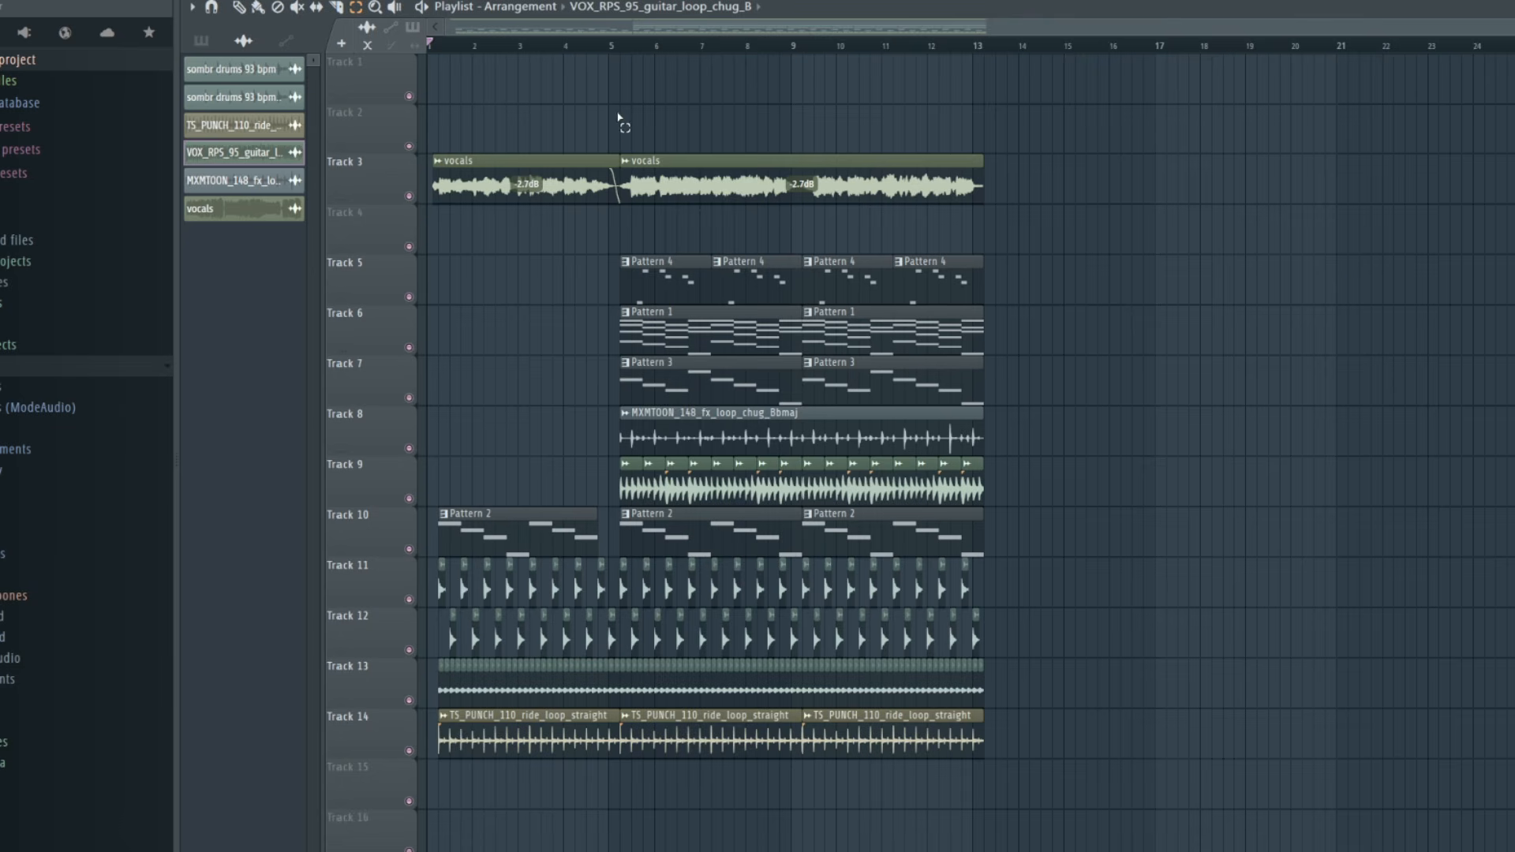
- Select all verse/pre-chorus clips on Tracks 3 to 14, and select the chorus clips instead to compare the two sections
left_click_drag(612, 116, 372, 803)
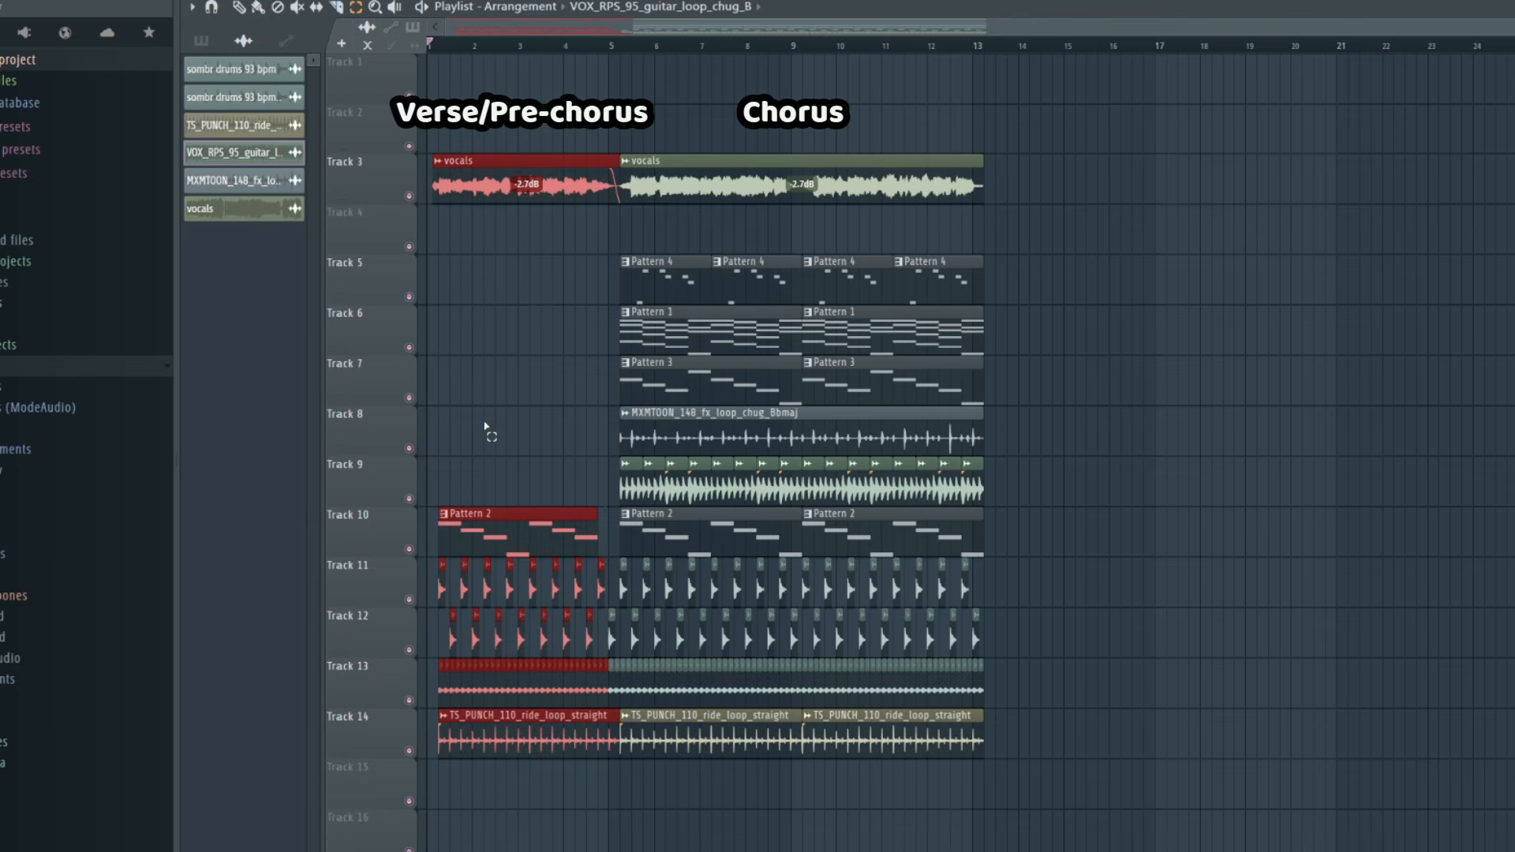
left_click(1113, 206)
left_click_drag(1112, 105, 625, 782)
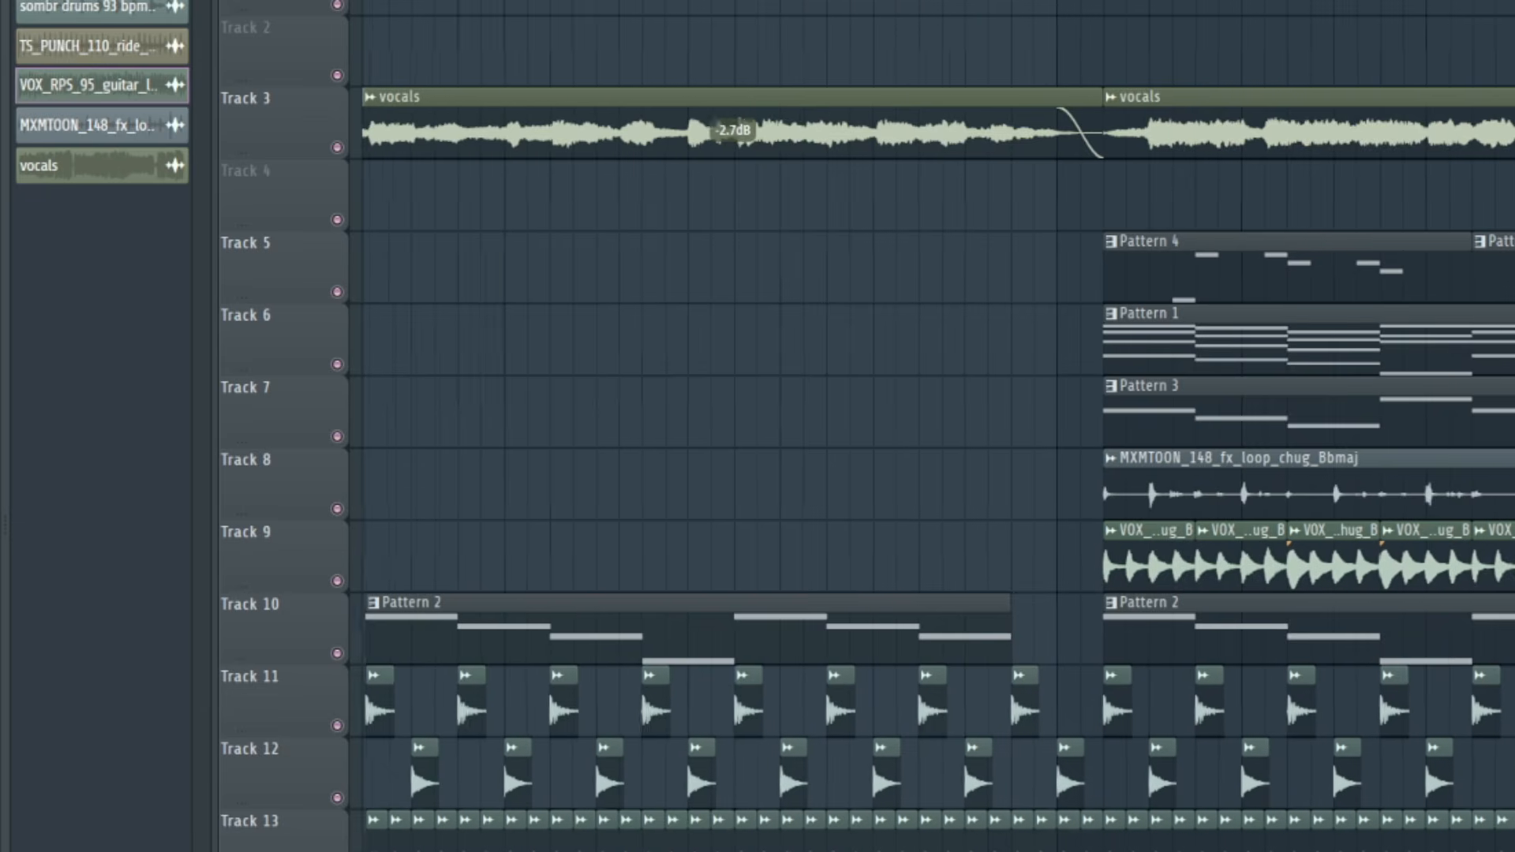
- Highlight the first vocals clip on Track 3 at the start of the verse, and clear the selection
scroll(789, 130, "left", 1)
scroll(931, 87, "down", 2)
scroll(947, 150, "up", 2)
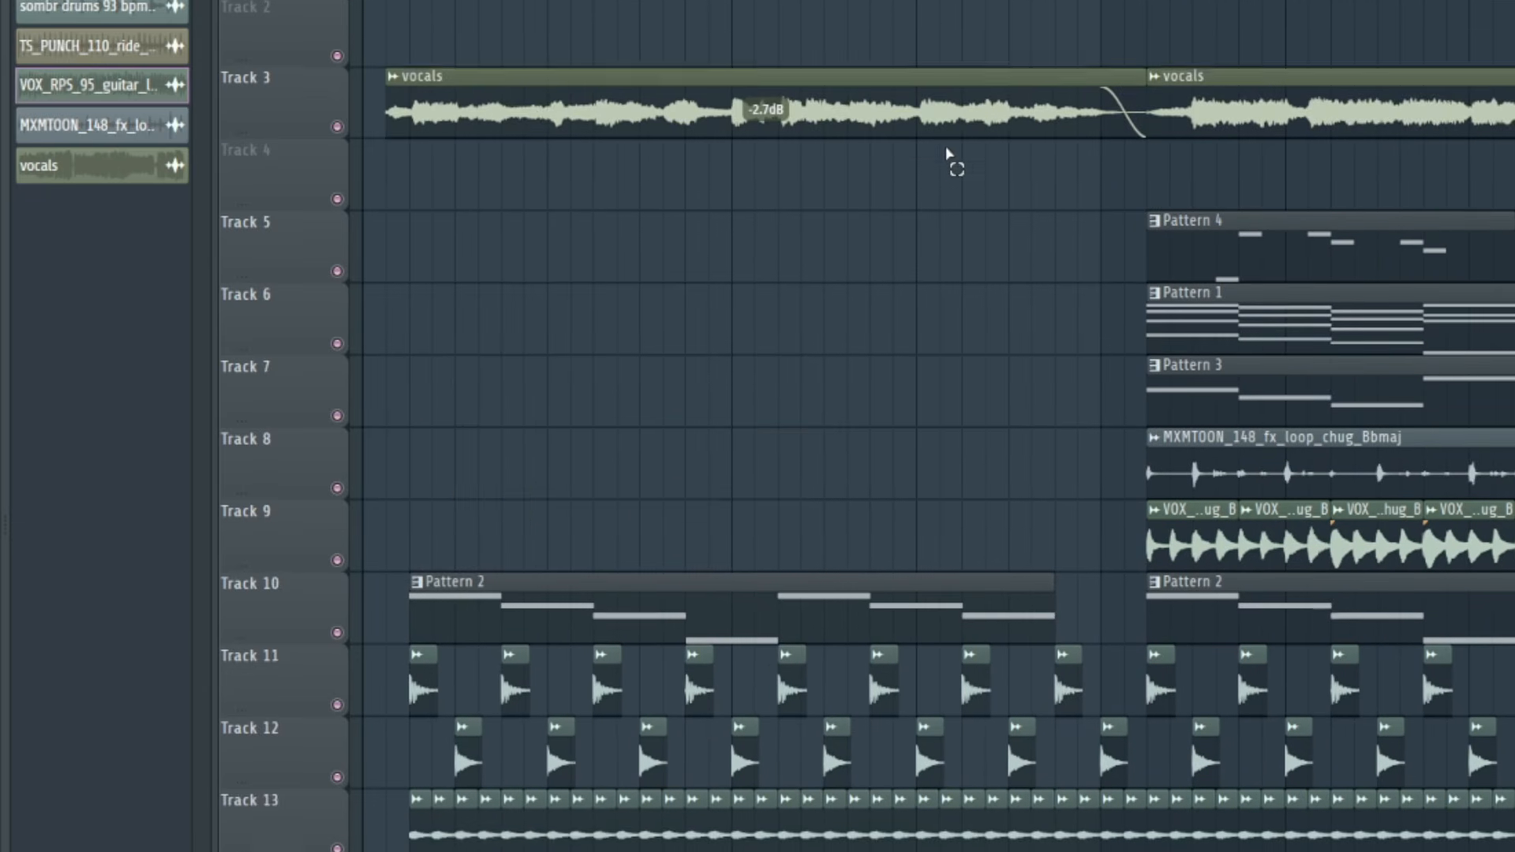
left_click_drag(490, 16, 670, 228)
left_click(700, 239)
scroll(781, 231, "down", 4)
scroll(797, 230, "up", 2)
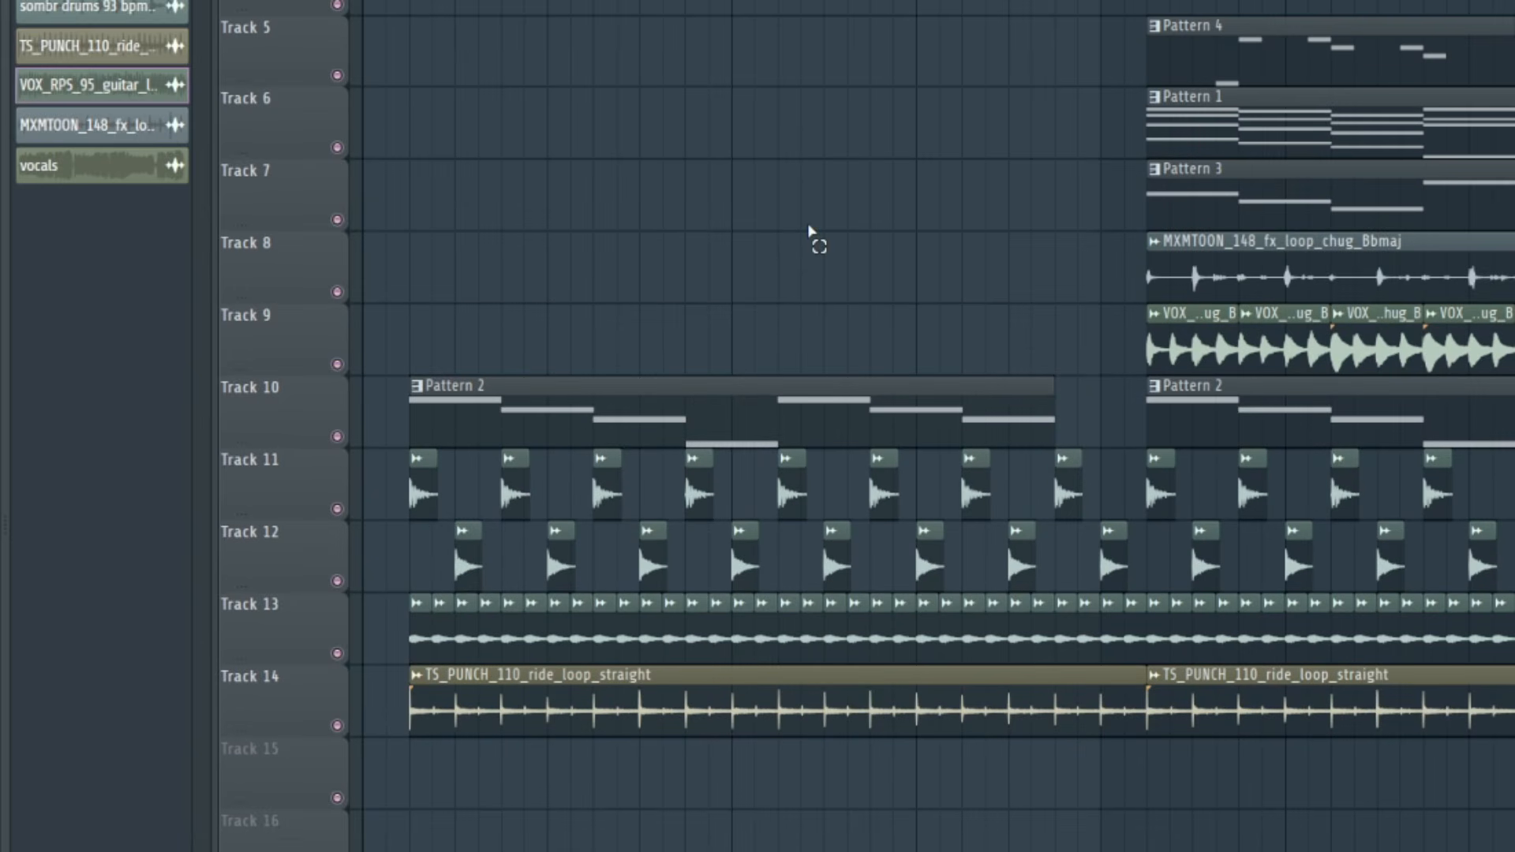
- Highlight the verse's drum clips on Tracks 11 to 14 and its Pattern 2 clip on Track 10, and clear the selection
left_click_drag(380, 479, 1148, 789)
left_click(621, 582, "ctrl")
scroll(718, 648, "up", 2)
left_click(492, 542, "ctrl")
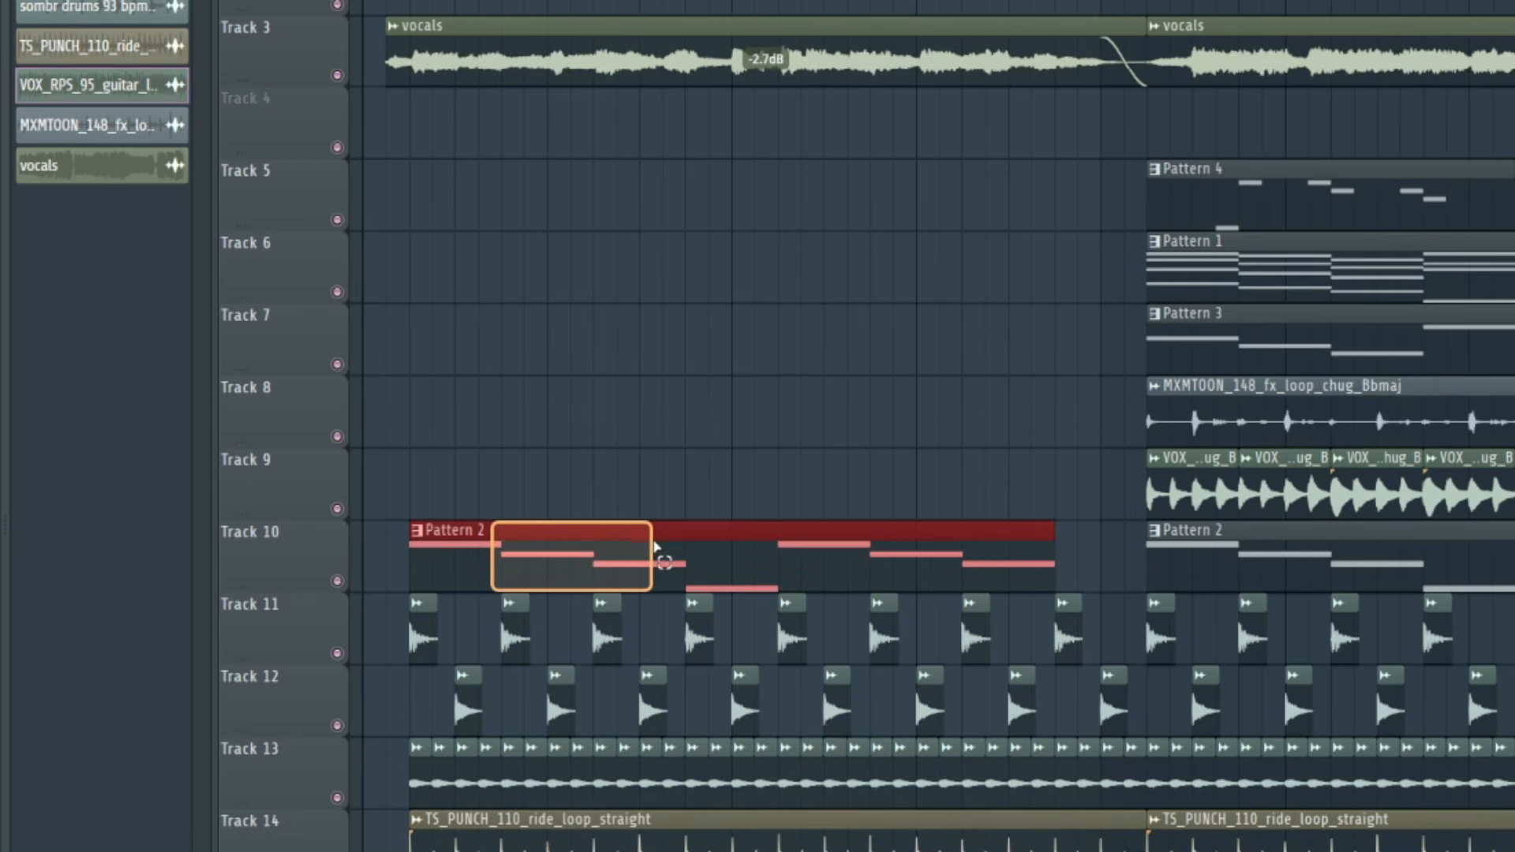
left_click_drag(653, 541, 657, 540)
left_click(686, 501, "ctrl")
scroll(773, 289, "up", 1)
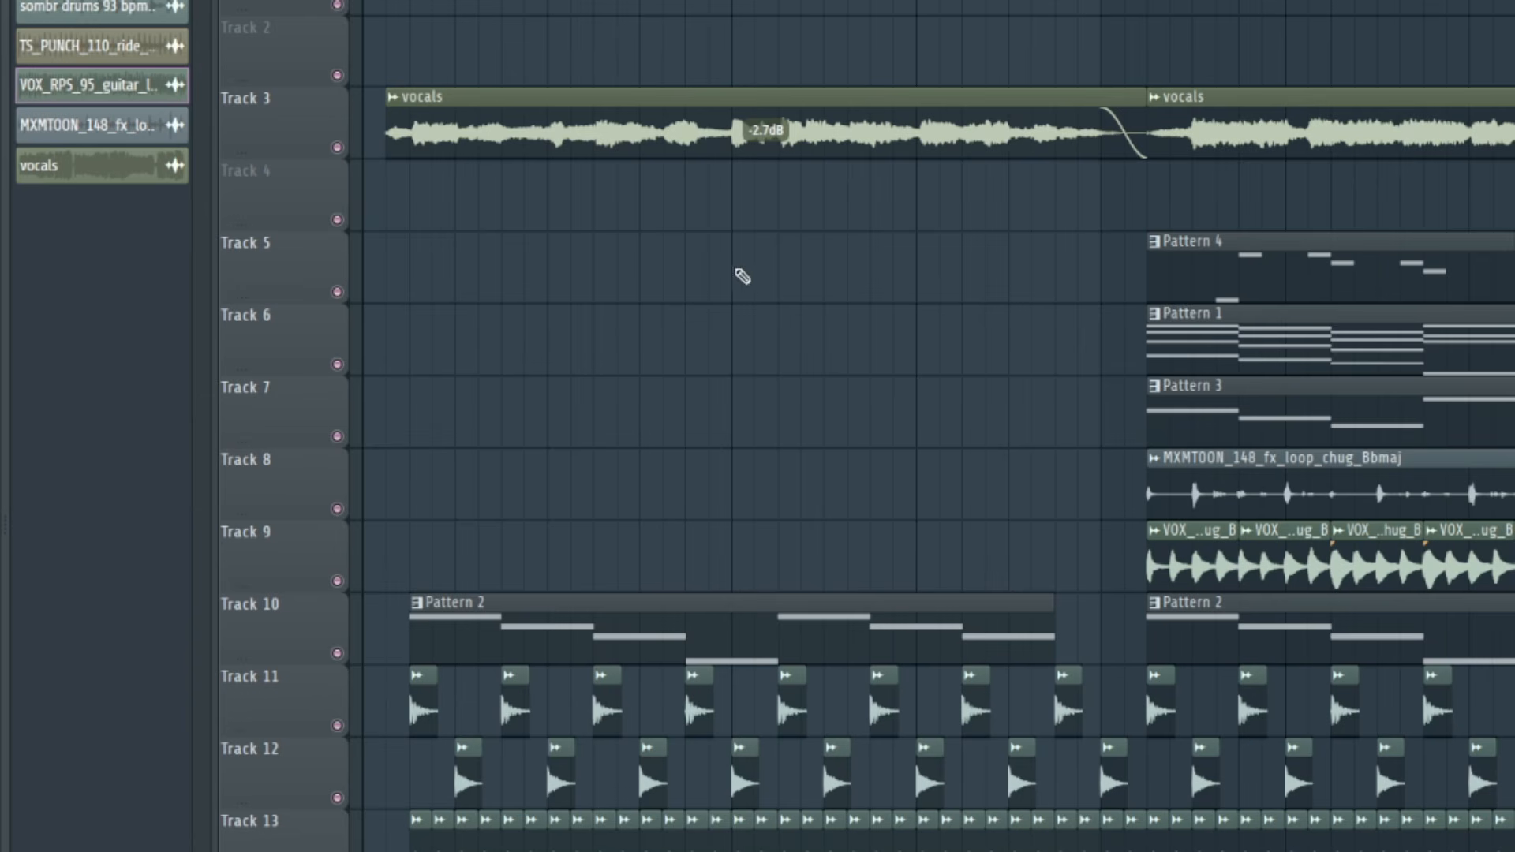
- Place the playhead at the second vocals clip's start and review that section's layers down to Track 14, picking the MXMTOON_148_fx_loop_chug_Bbmaj and Pattern 2 clips
scroll(939, 426, "right", 4)
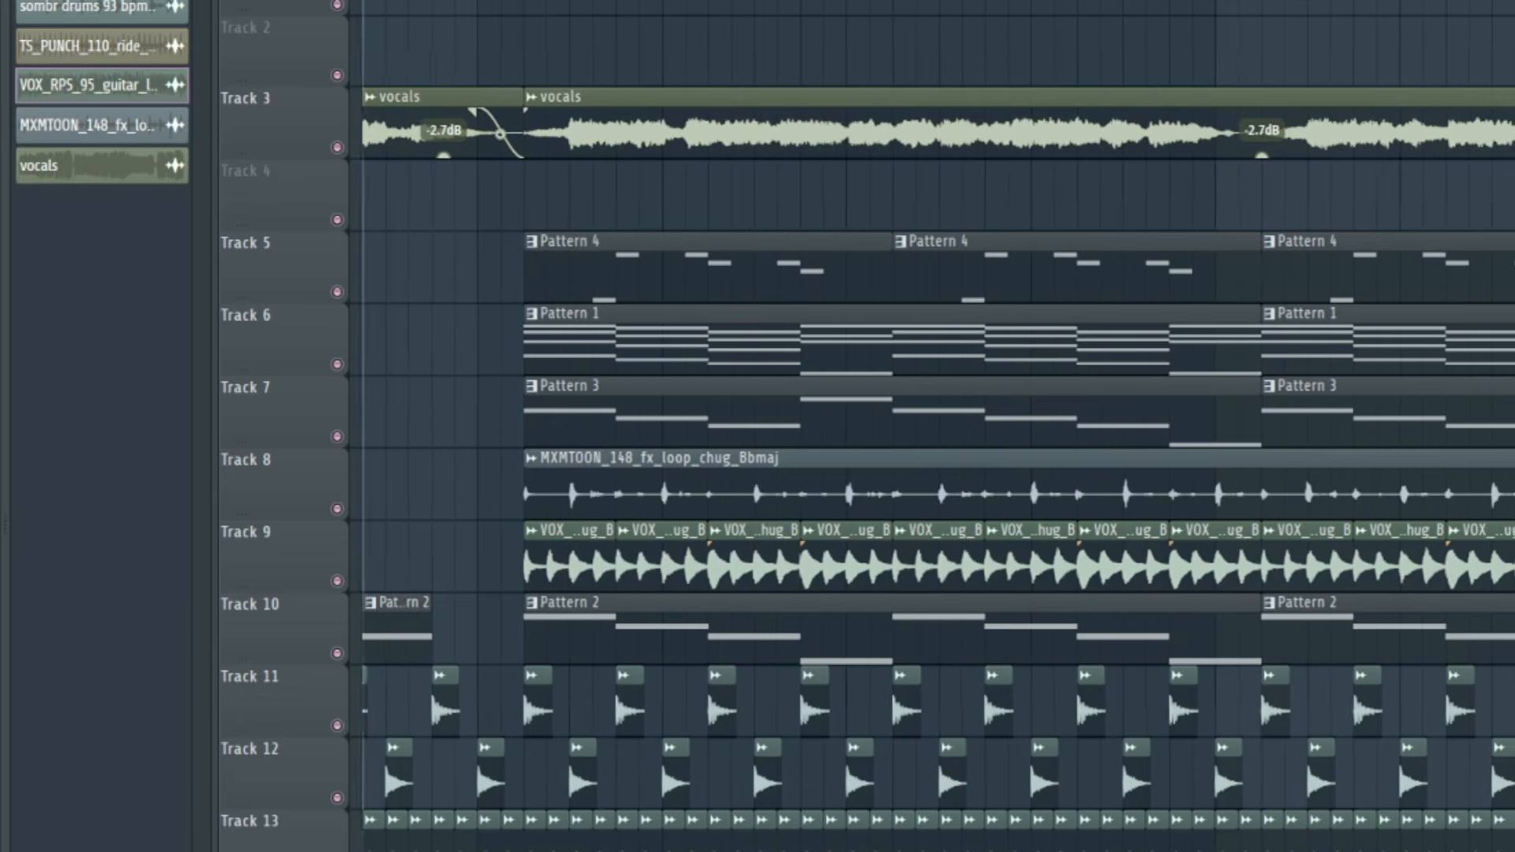
left_click(522, 2)
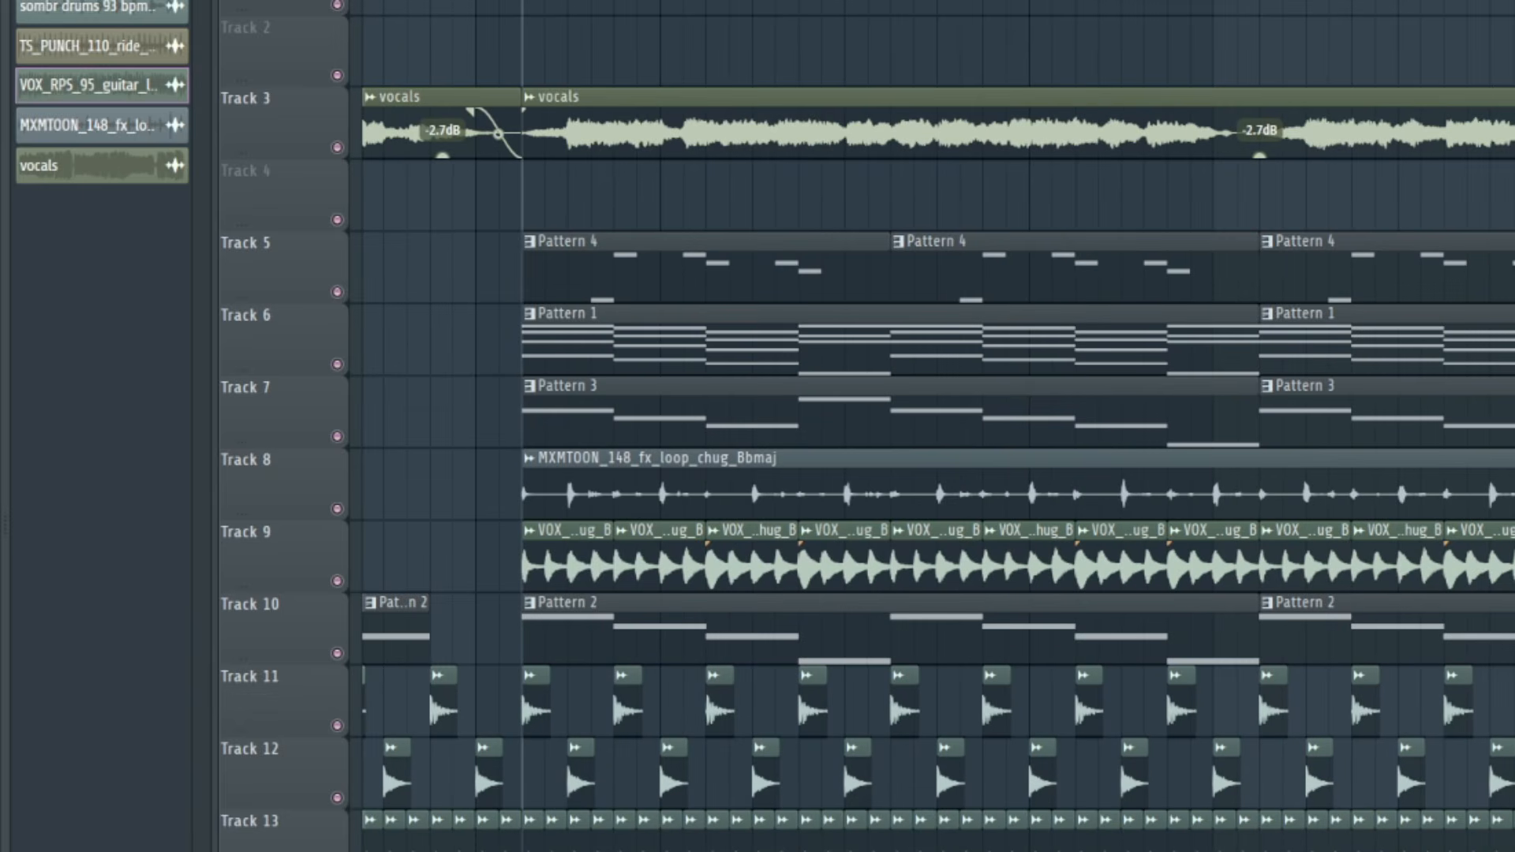
scroll(703, 314, "down", 1)
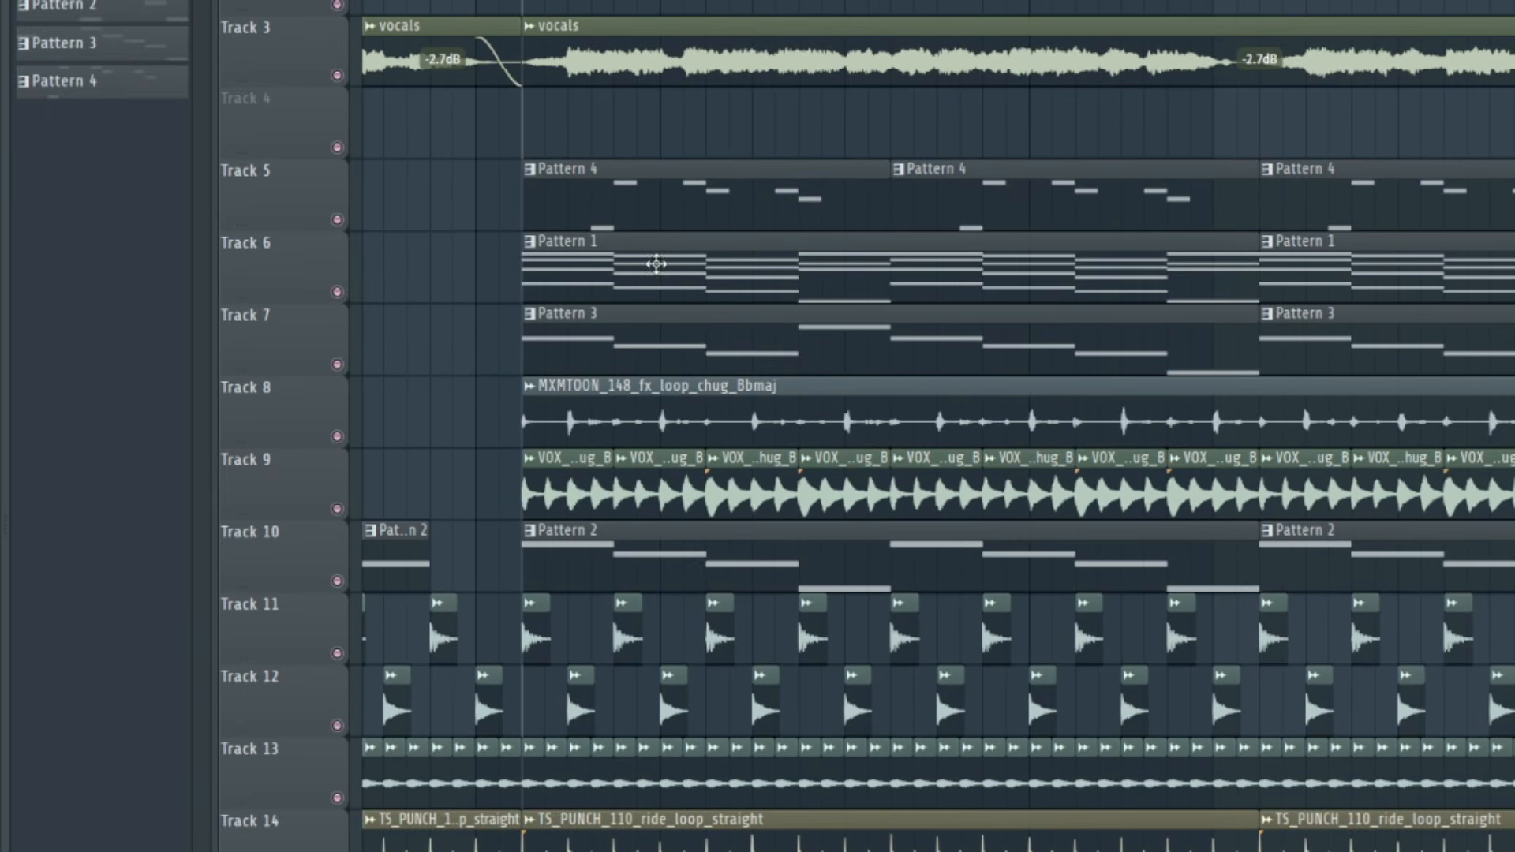
scroll(751, 213, "down", 2)
left_click(646, 292)
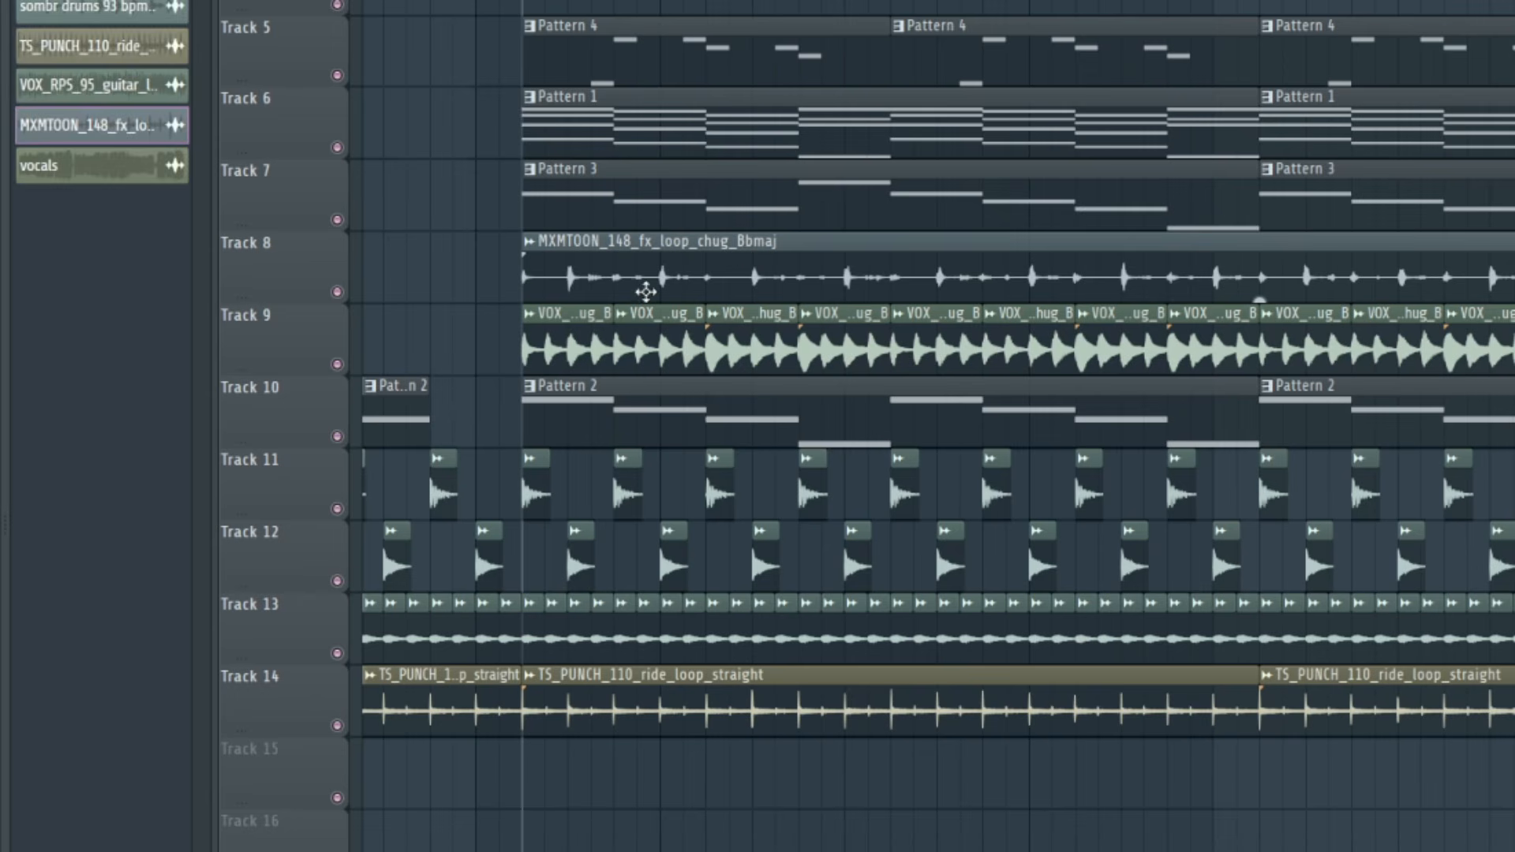
scroll(651, 340, "down", 2)
left_click(635, 292)
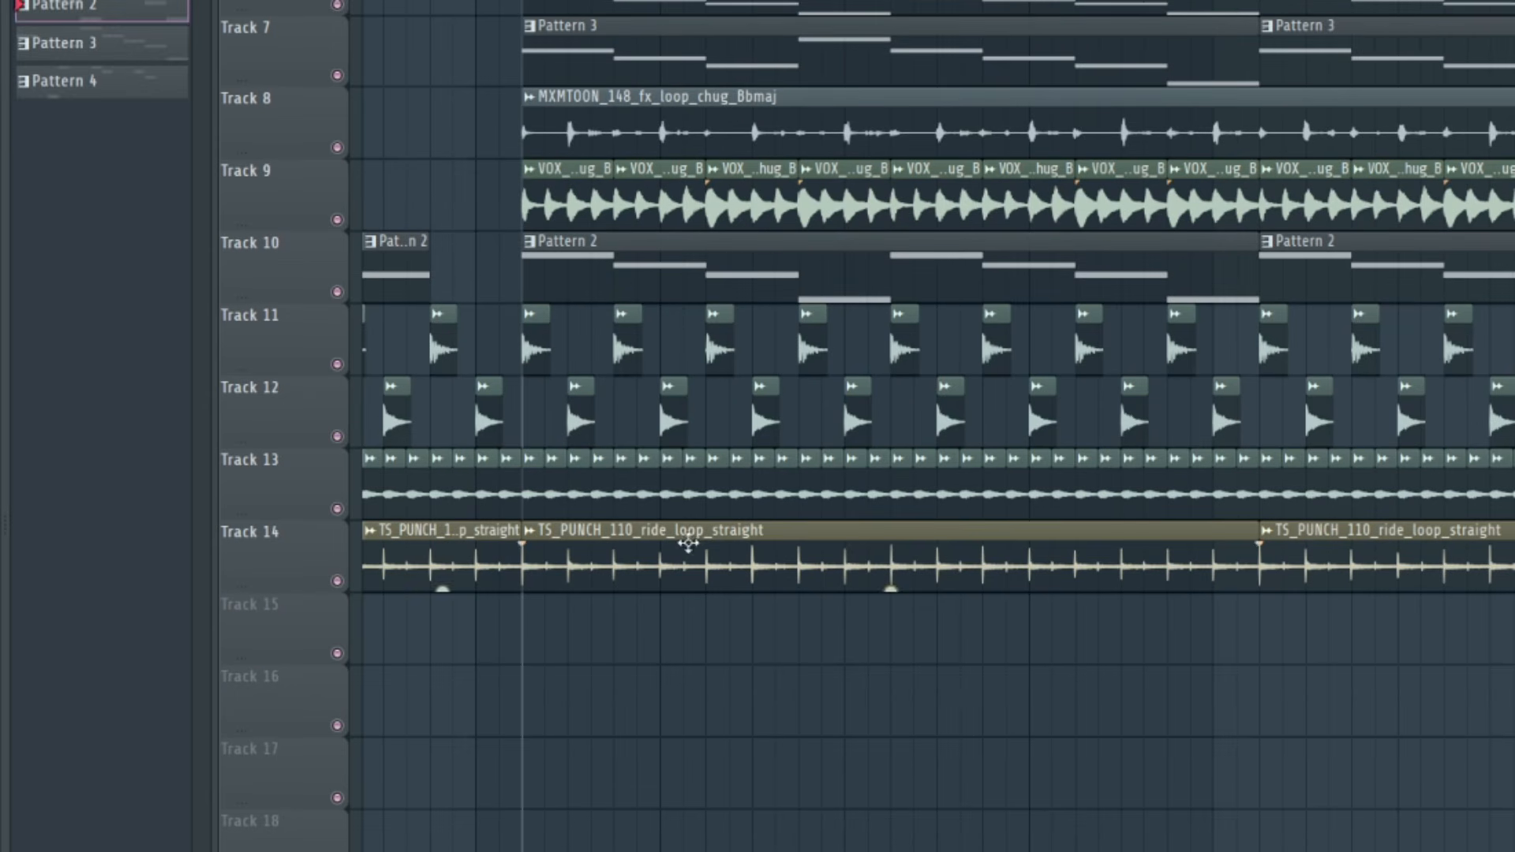